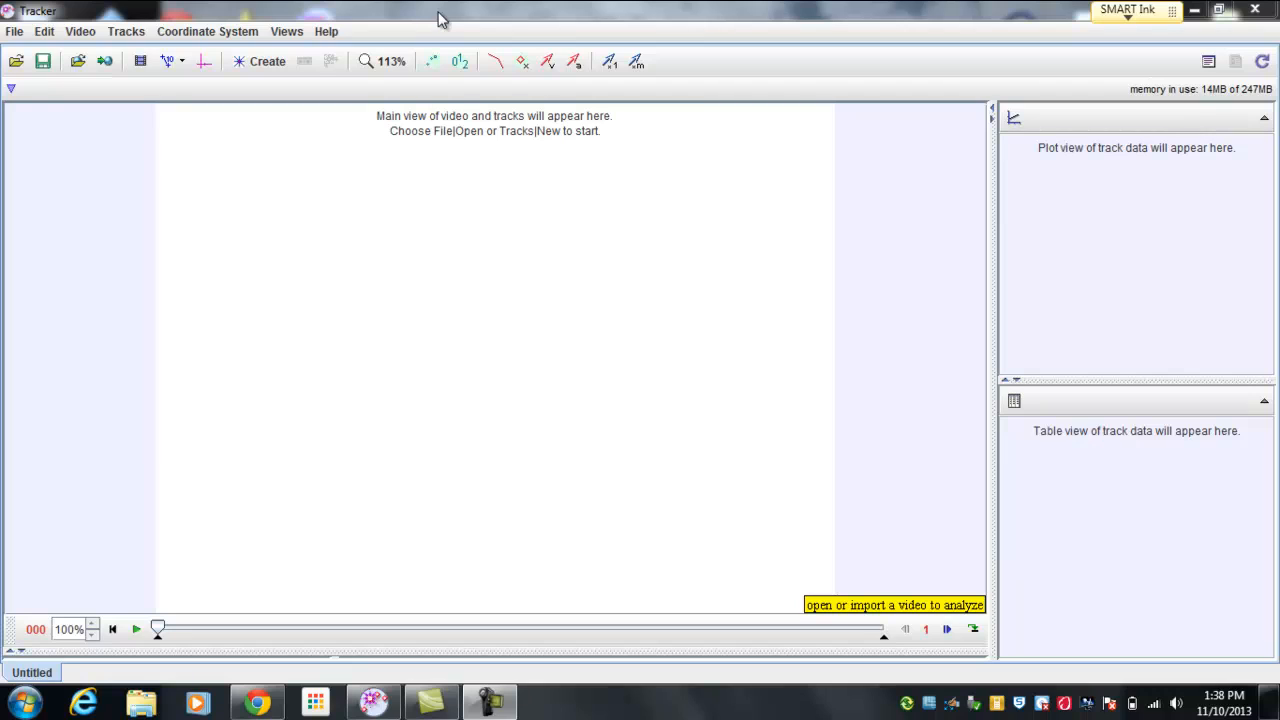
Step: Open Field Goal Camtasia.mp4 from the Field Goal Camtasia folder on the Desktop, using the Xuggle video engine
left_click(16, 62)
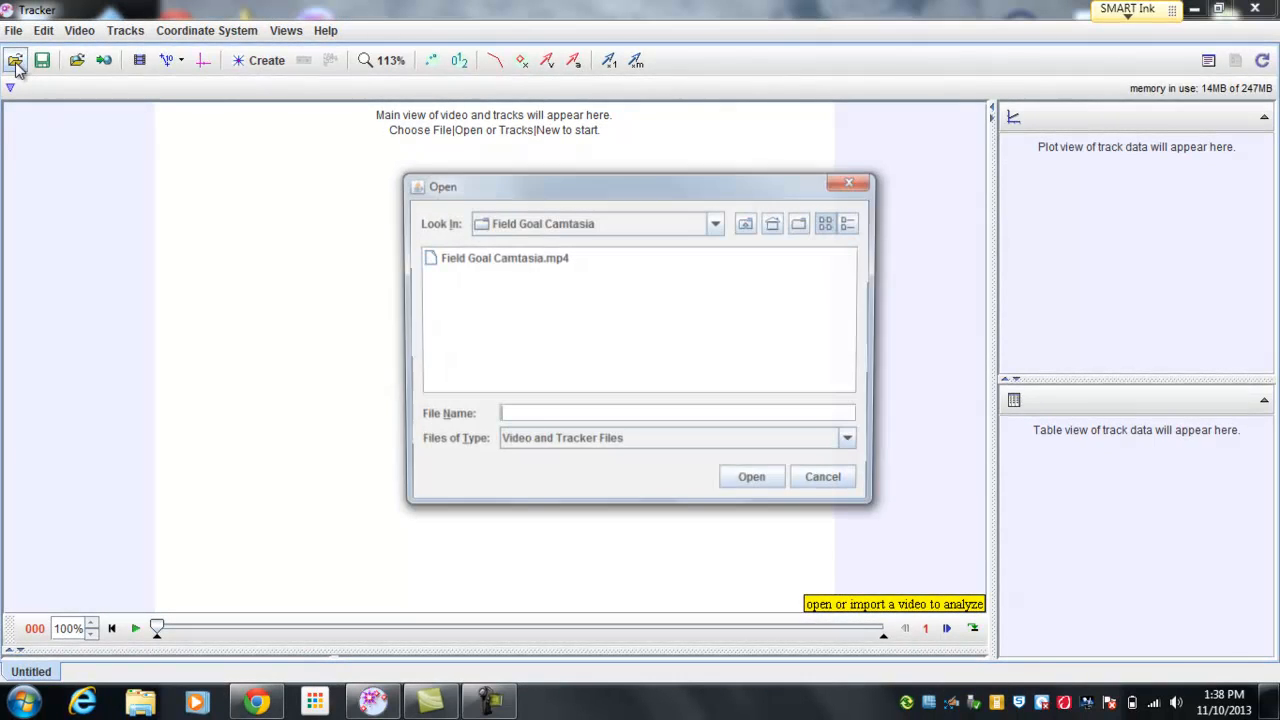
left_click(716, 224)
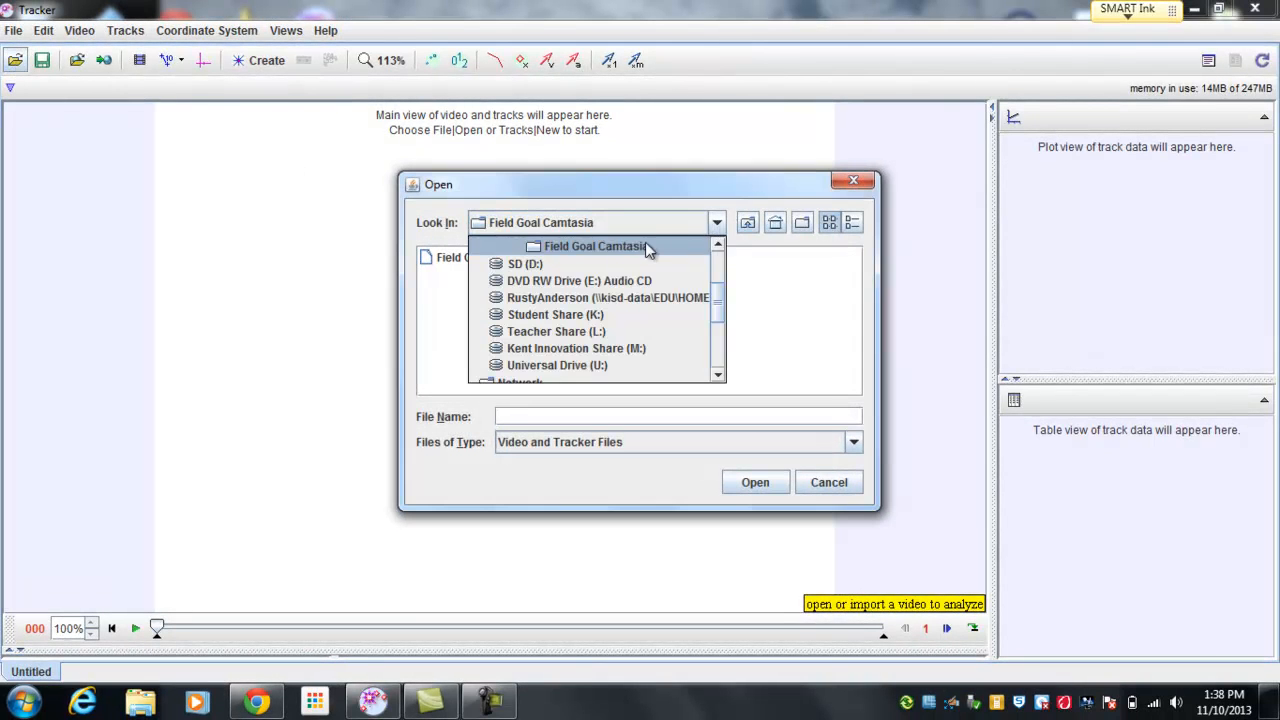
left_click_drag(720, 316, 720, 278)
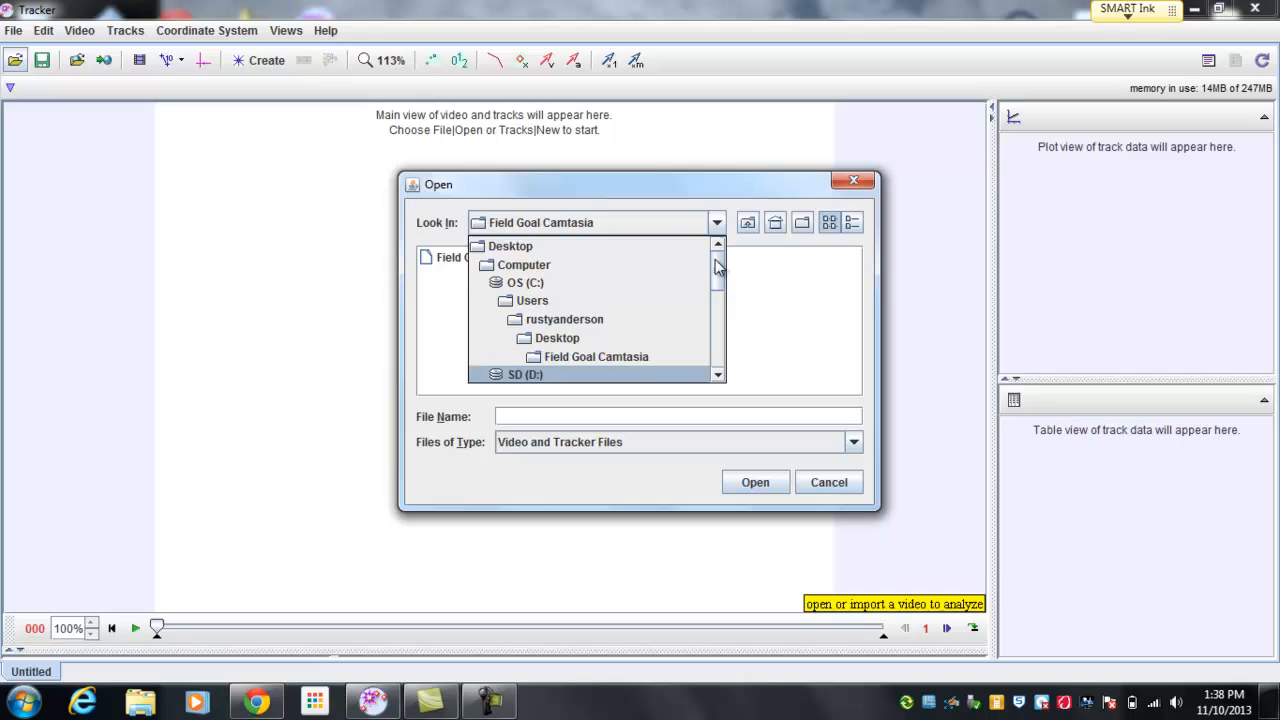
left_click(629, 248)
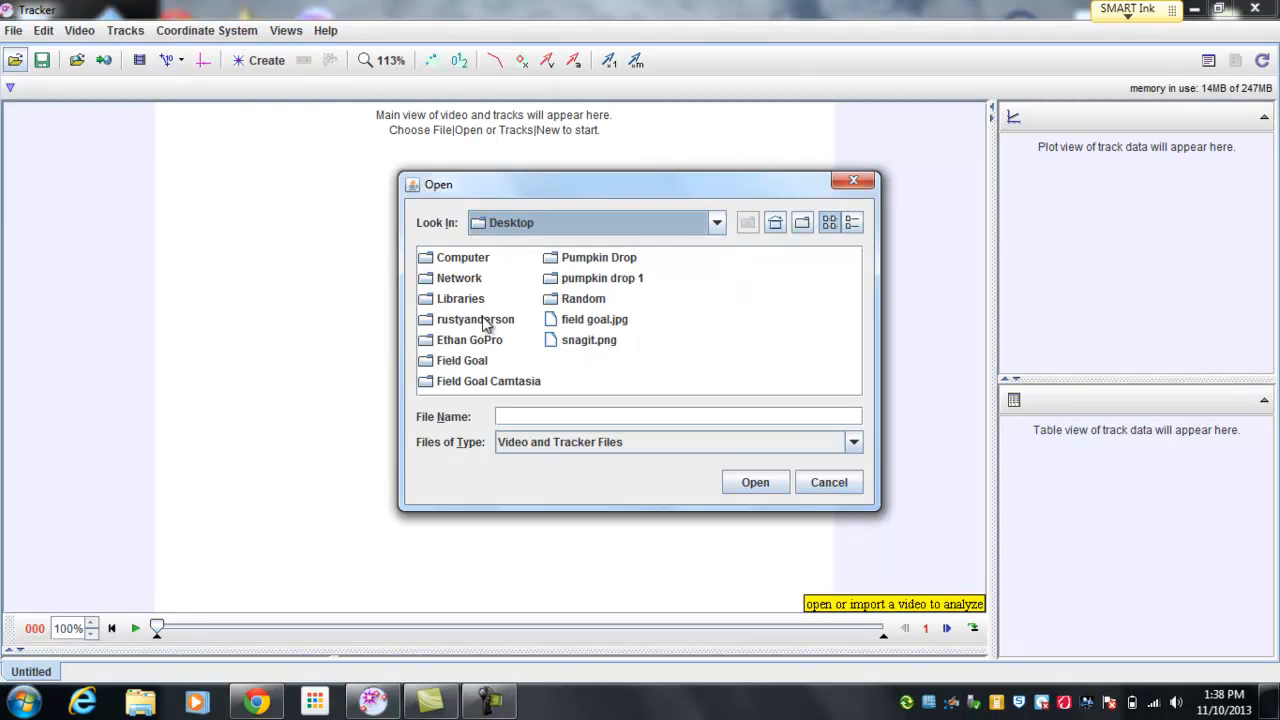
double_click(485, 381)
left_click(509, 258)
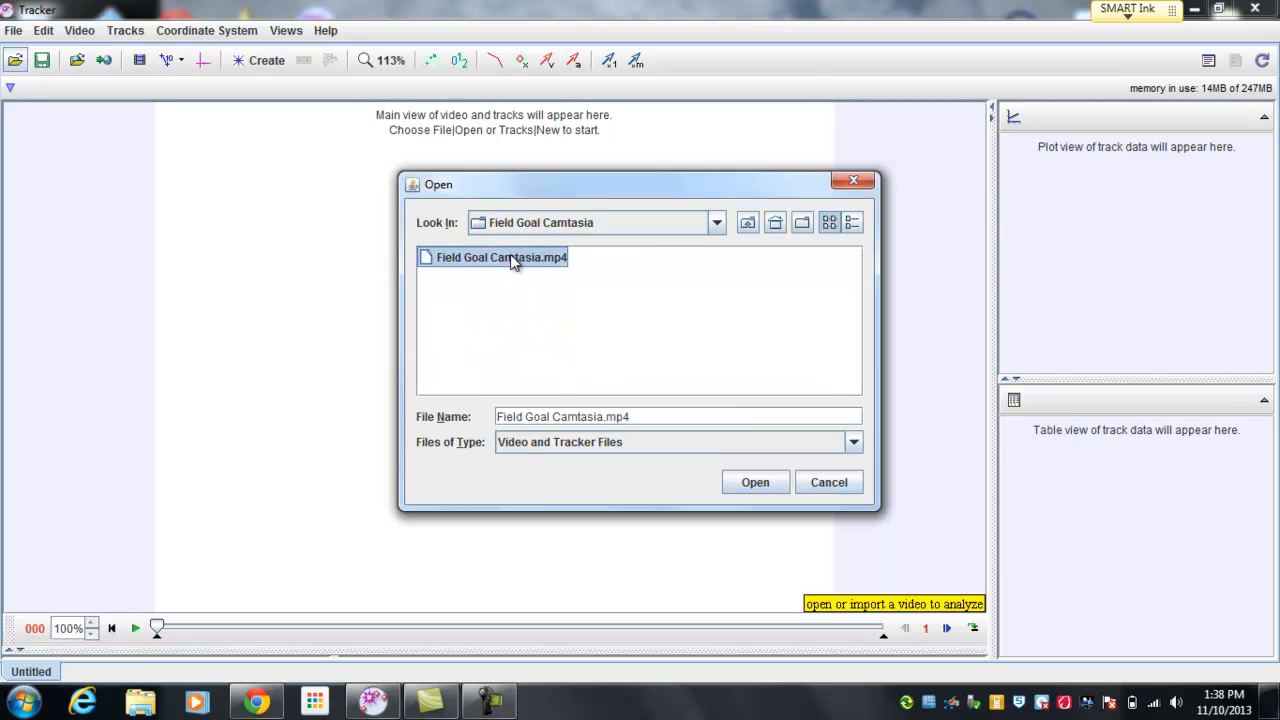
left_click(757, 483)
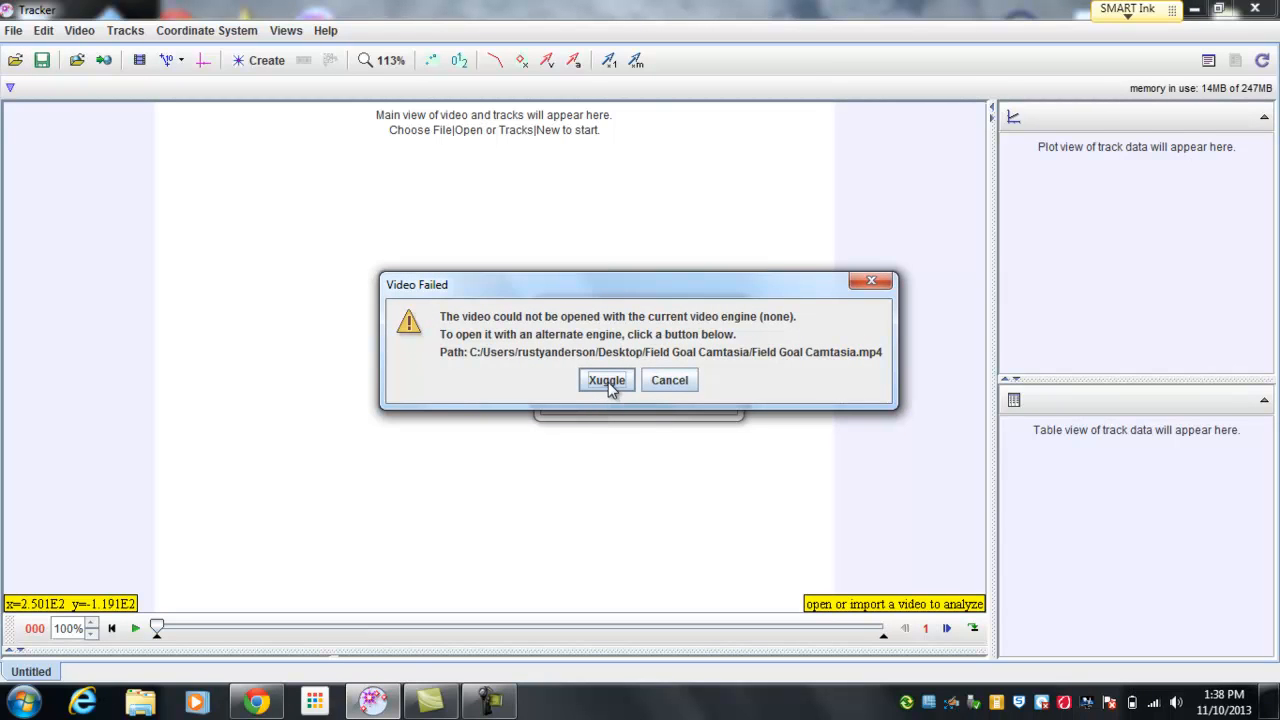
left_click(607, 381)
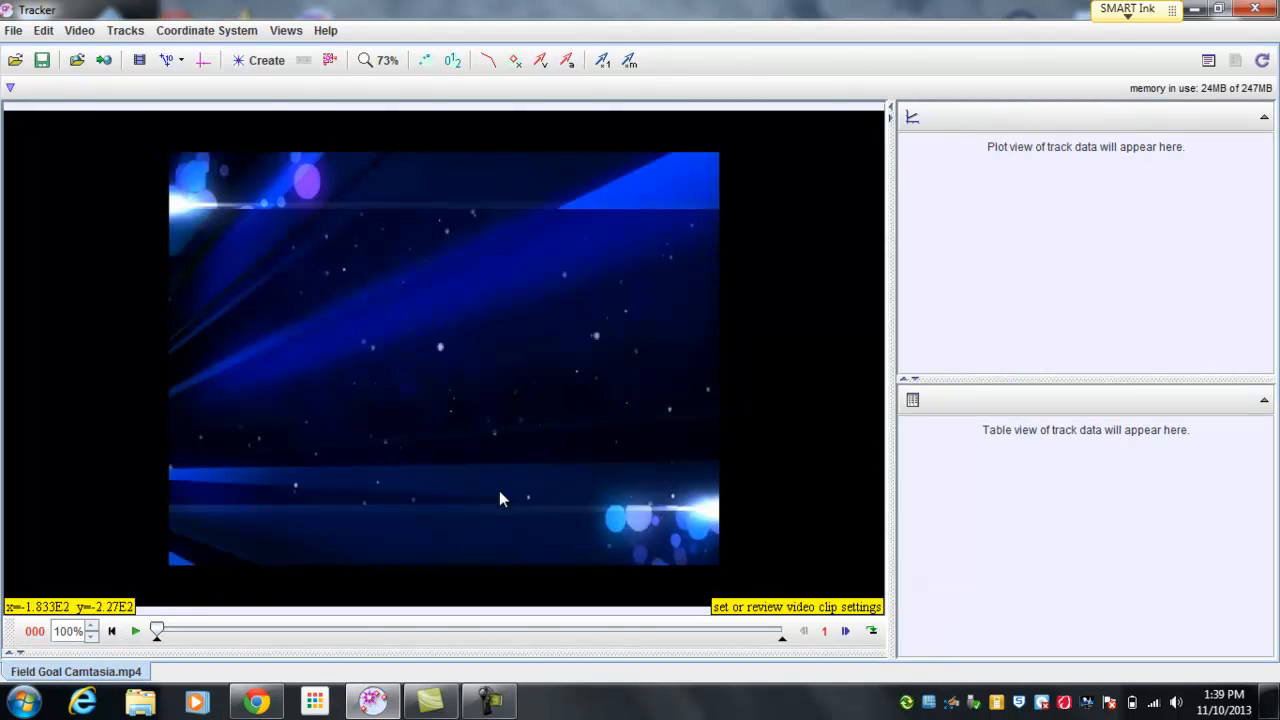
Step: Advance the video to frame 2041, where the football stands on its box, and show the coordinate axes
left_click(135, 631)
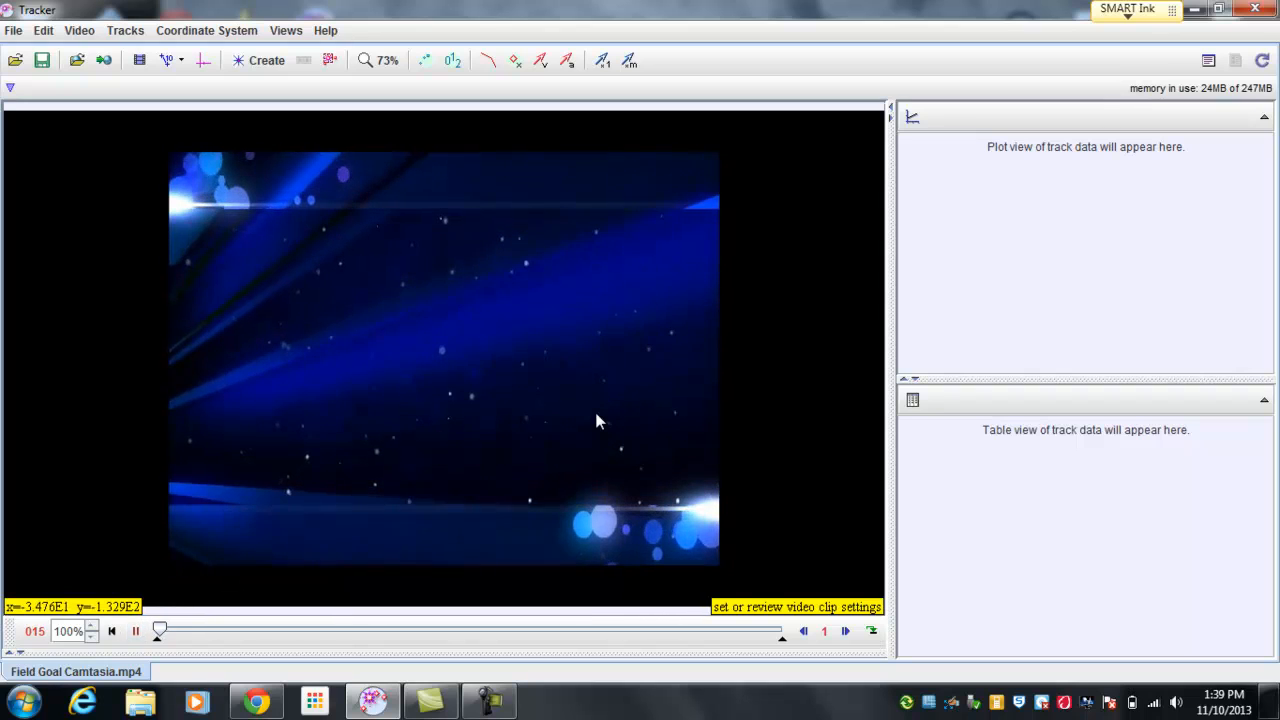
left_click_drag(161, 628, 486, 640)
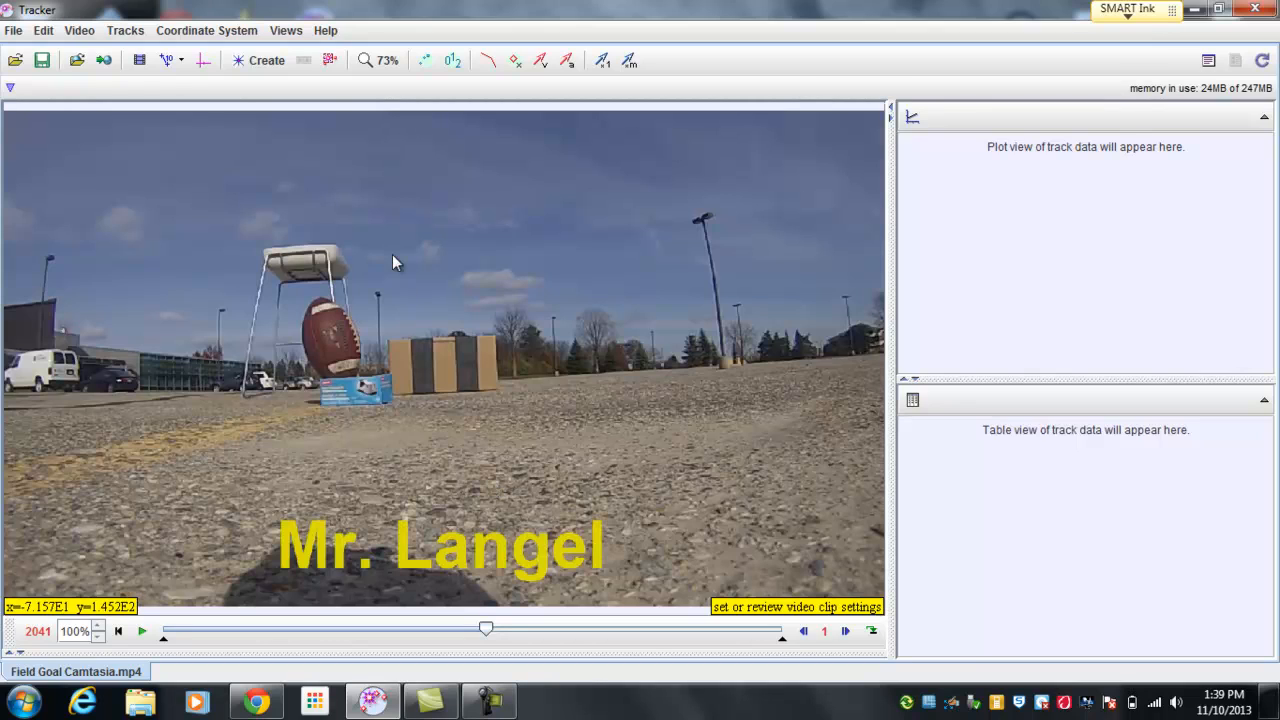
left_click(203, 61)
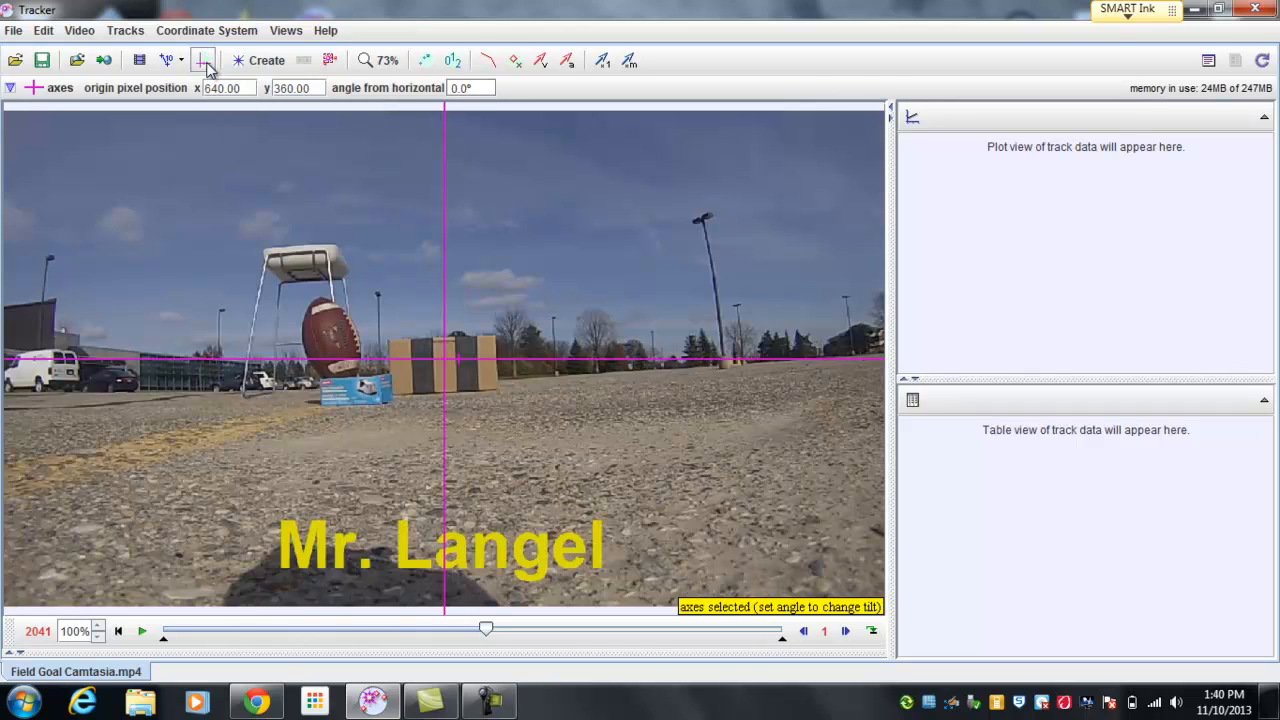
Step: Change the color of the coordinate axes to light pink
right_click(540, 361)
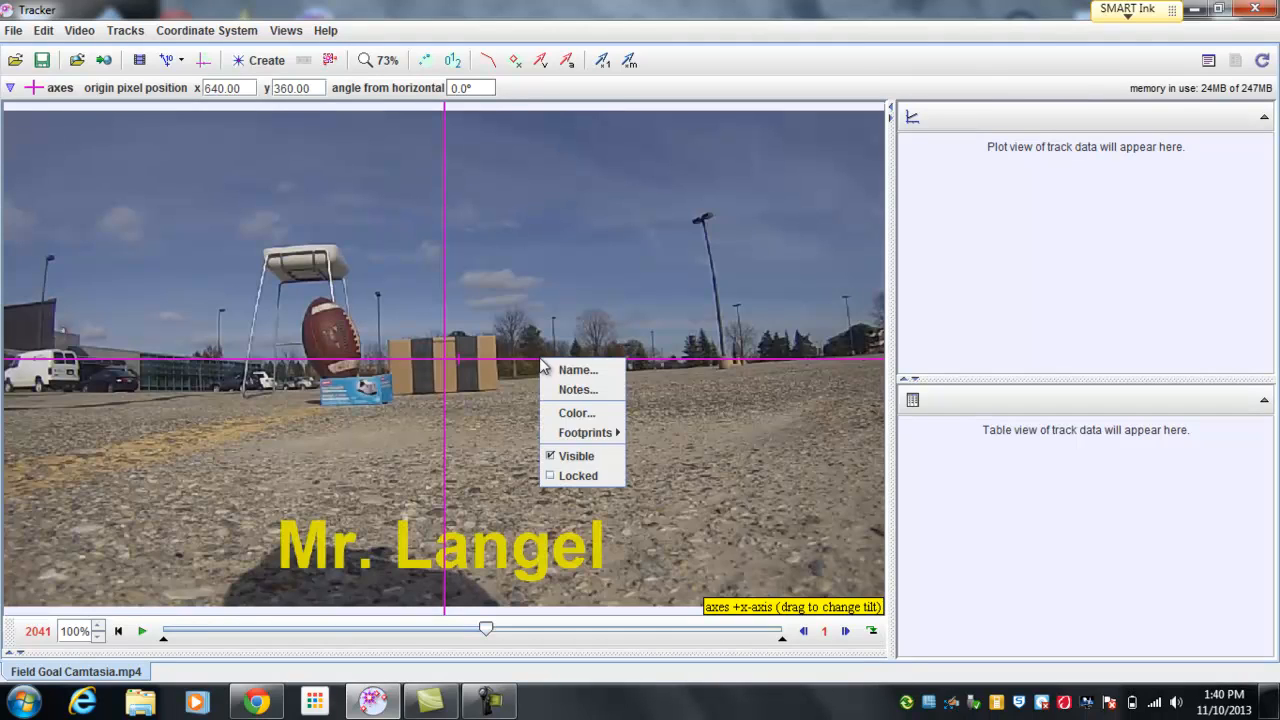
left_click(575, 414)
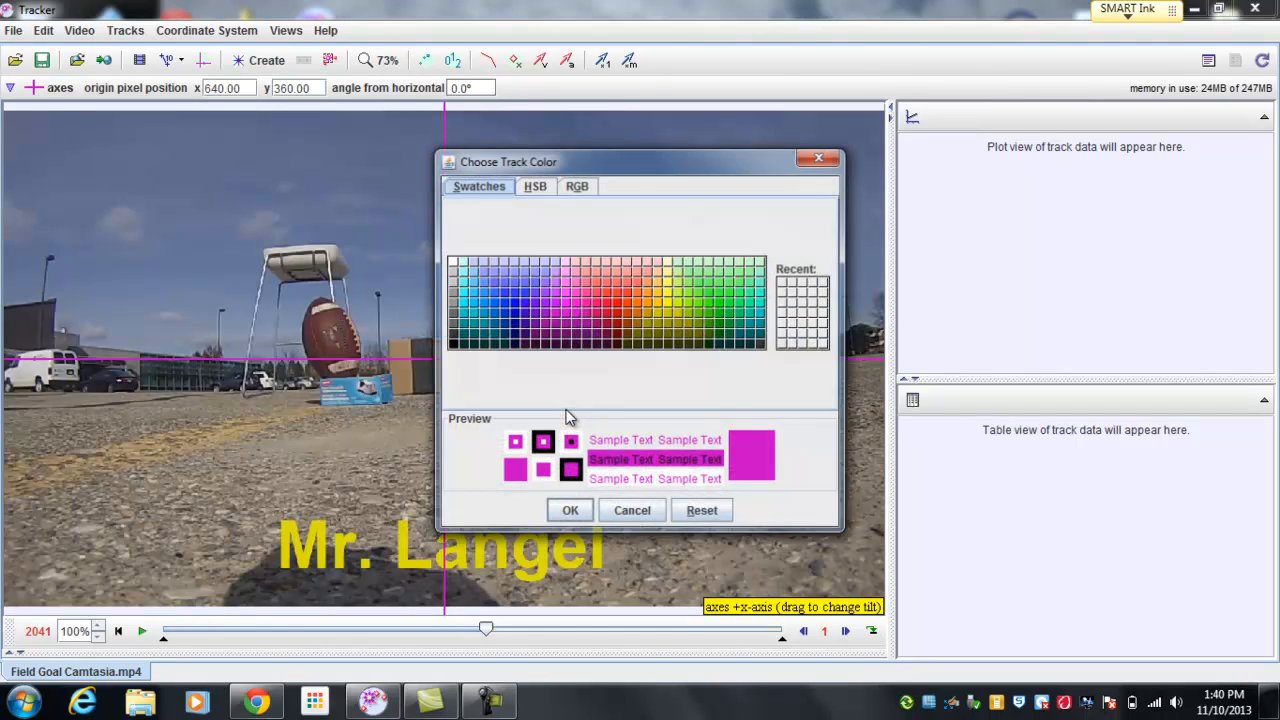
left_click(571, 263)
left_click(569, 512)
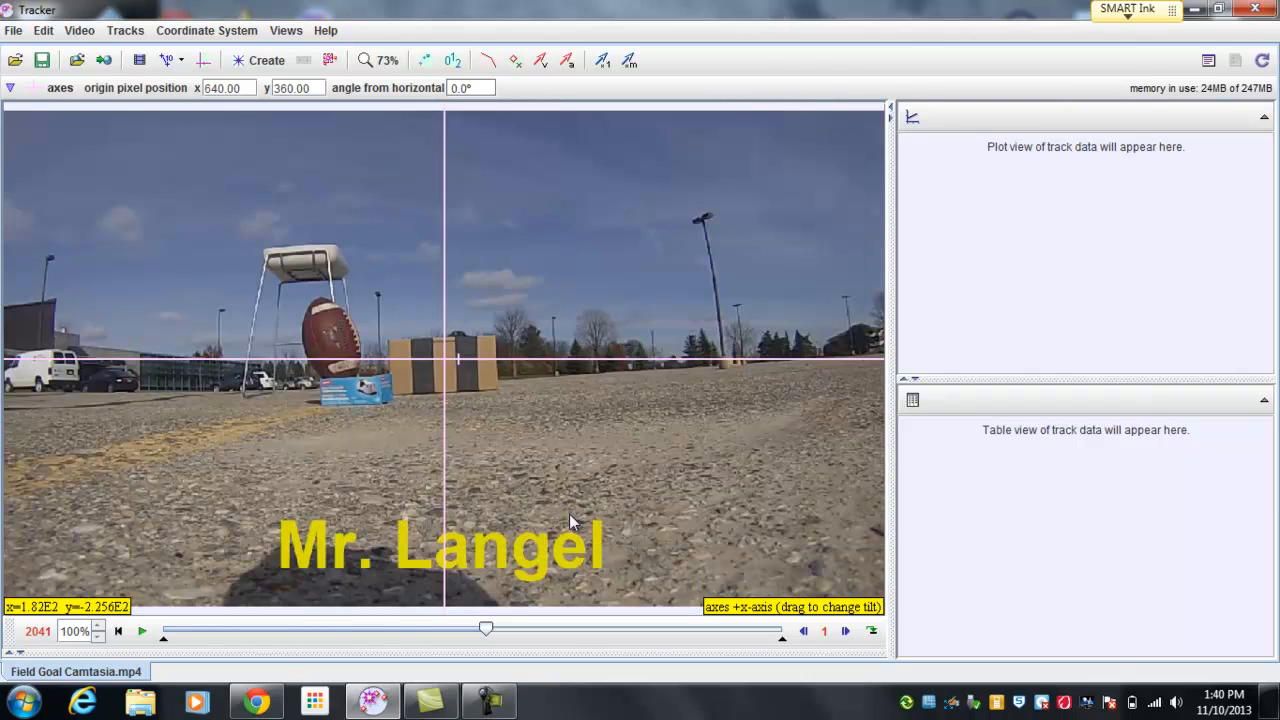
Step: Place the axes origin on the football's center at about pixel (473, 328) and tilt the x-axis to about 2.3°
left_click_drag(449, 362, 332, 345)
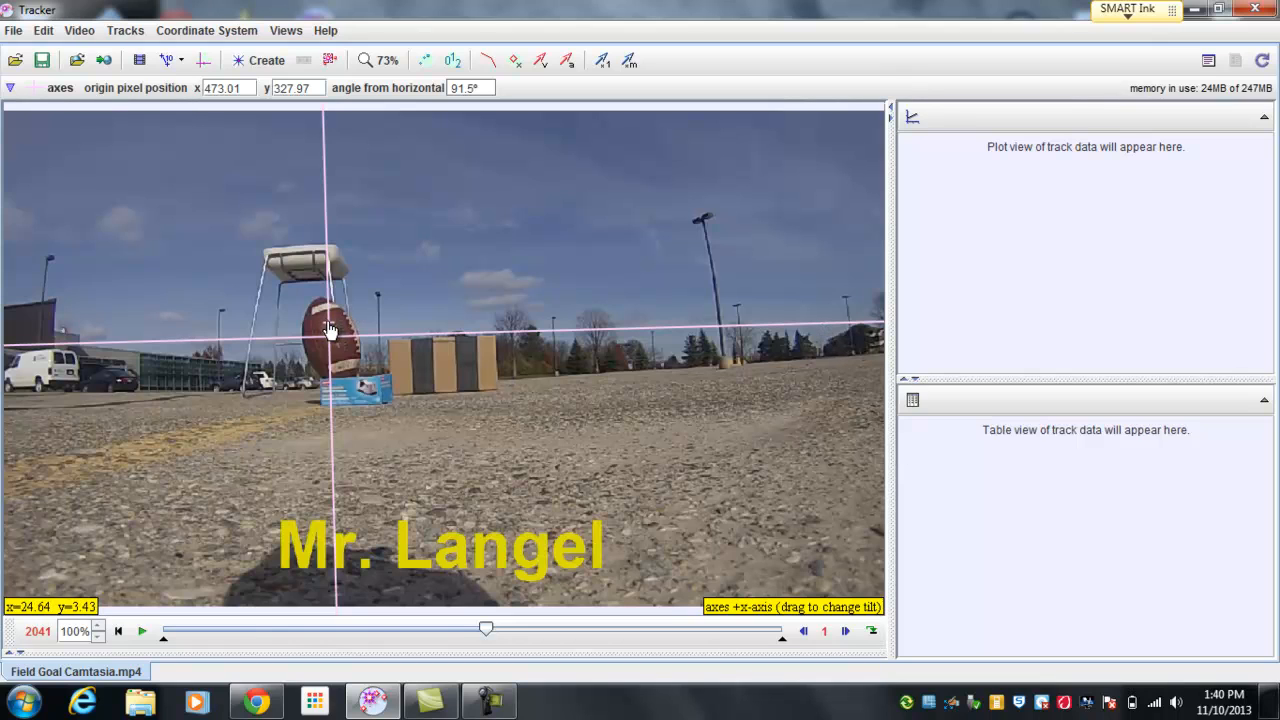
left_click_drag(330, 328, 800, 343)
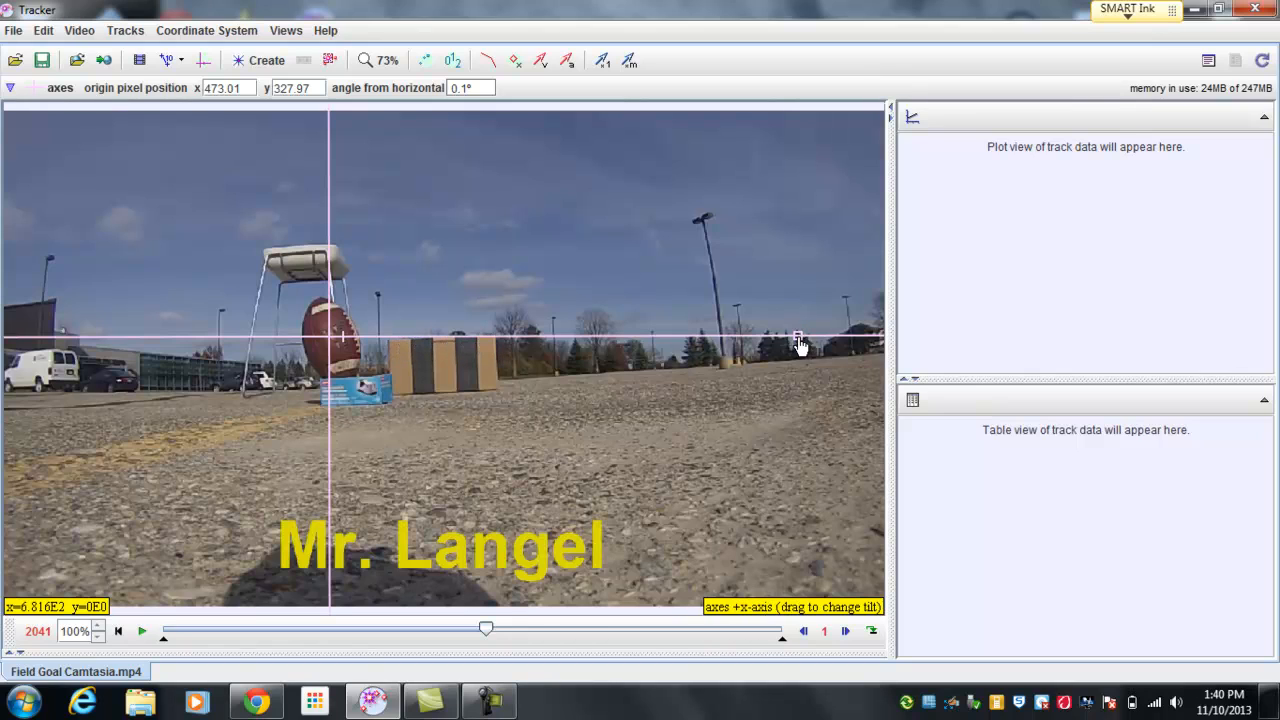
left_click_drag(798, 344, 797, 328)
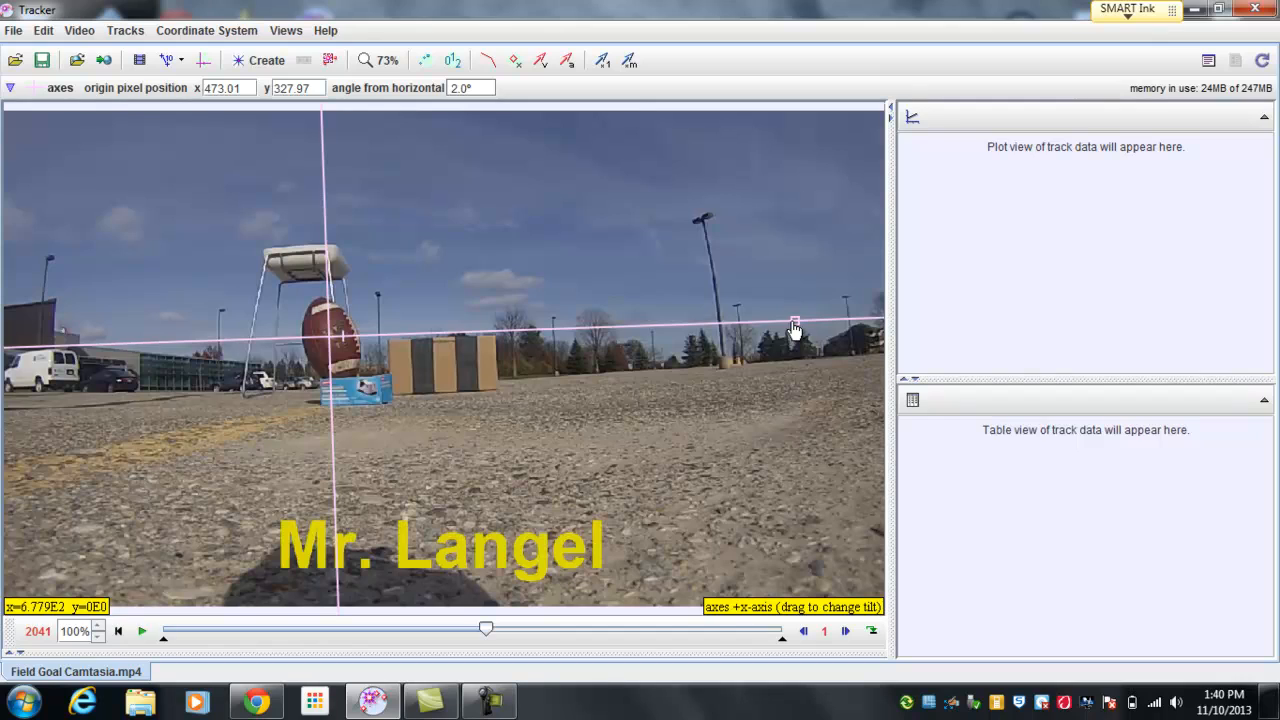
left_click_drag(798, 332, 793, 326)
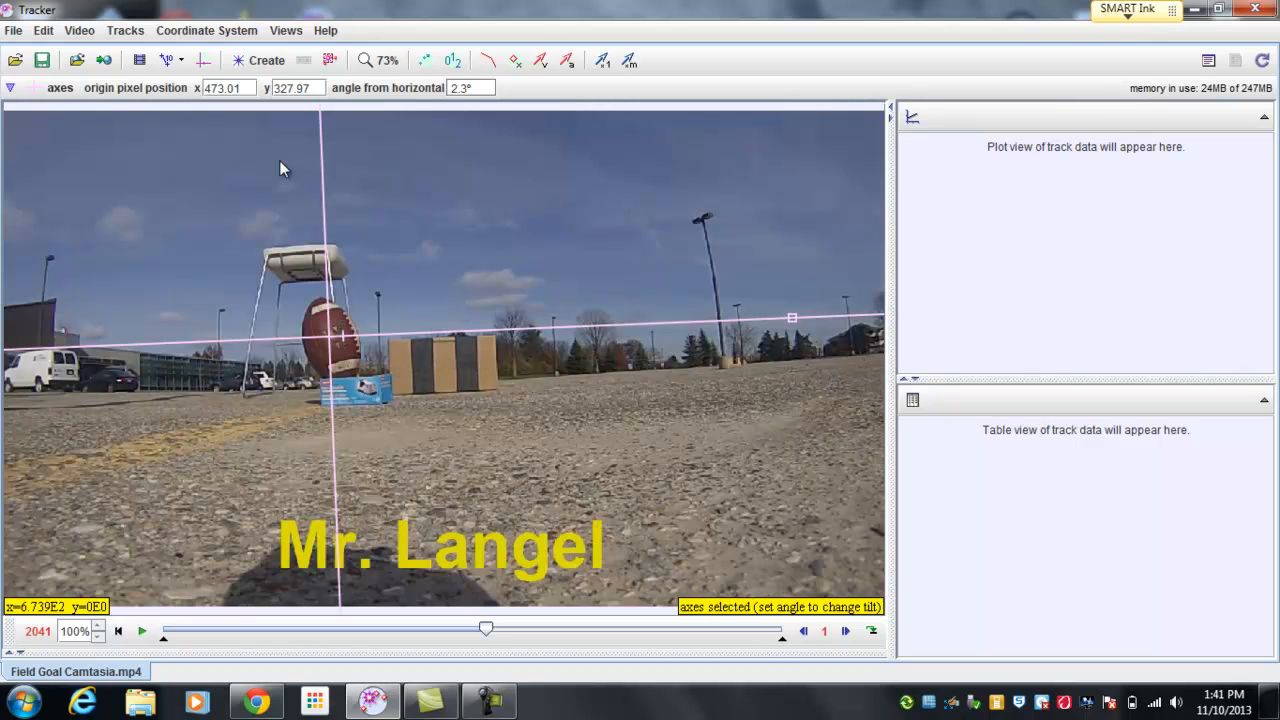
Step: Create a calibration stick and move it into the open sky above the cardboard box
left_click(182, 62)
mouse_move(172, 86)
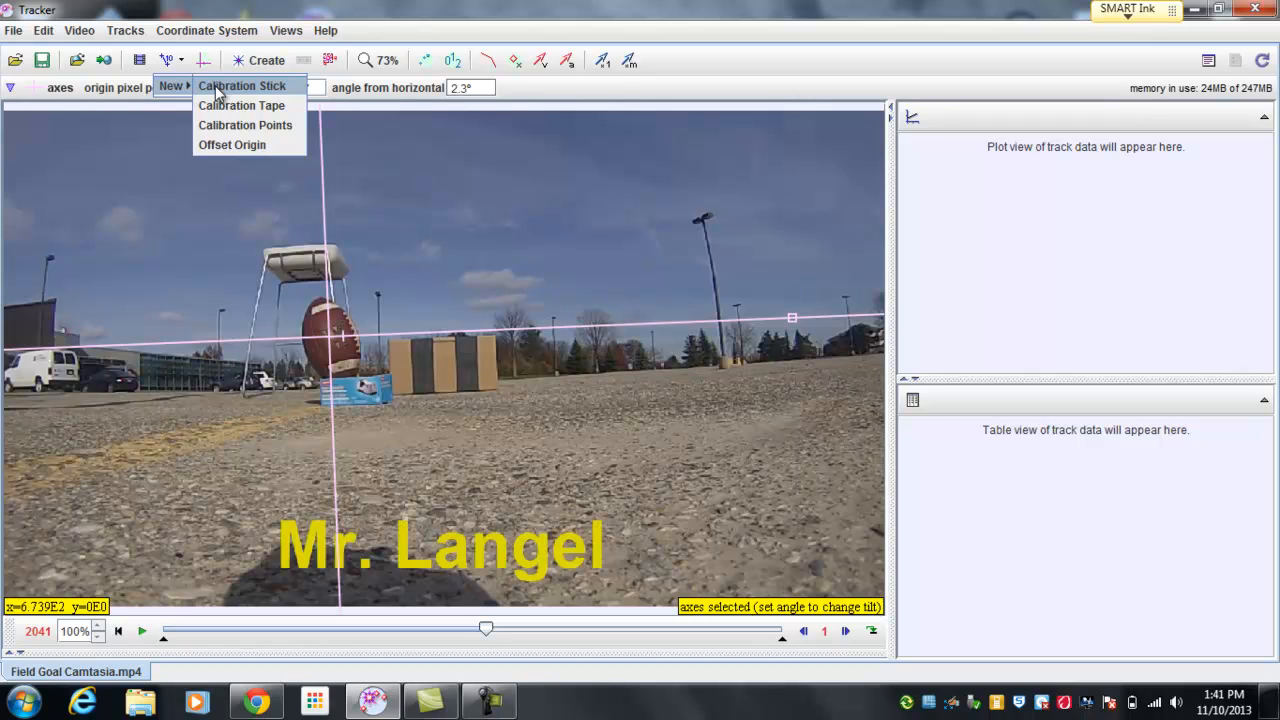
left_click(218, 88)
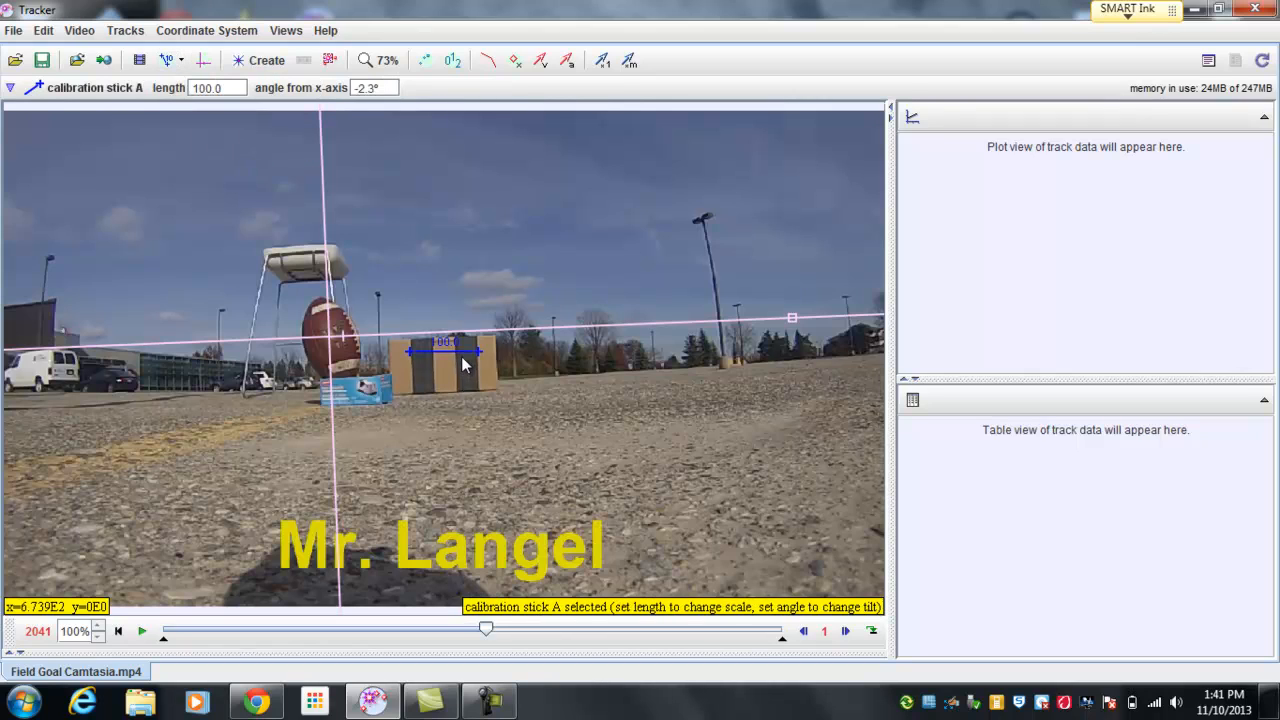
left_click_drag(445, 351, 566, 273)
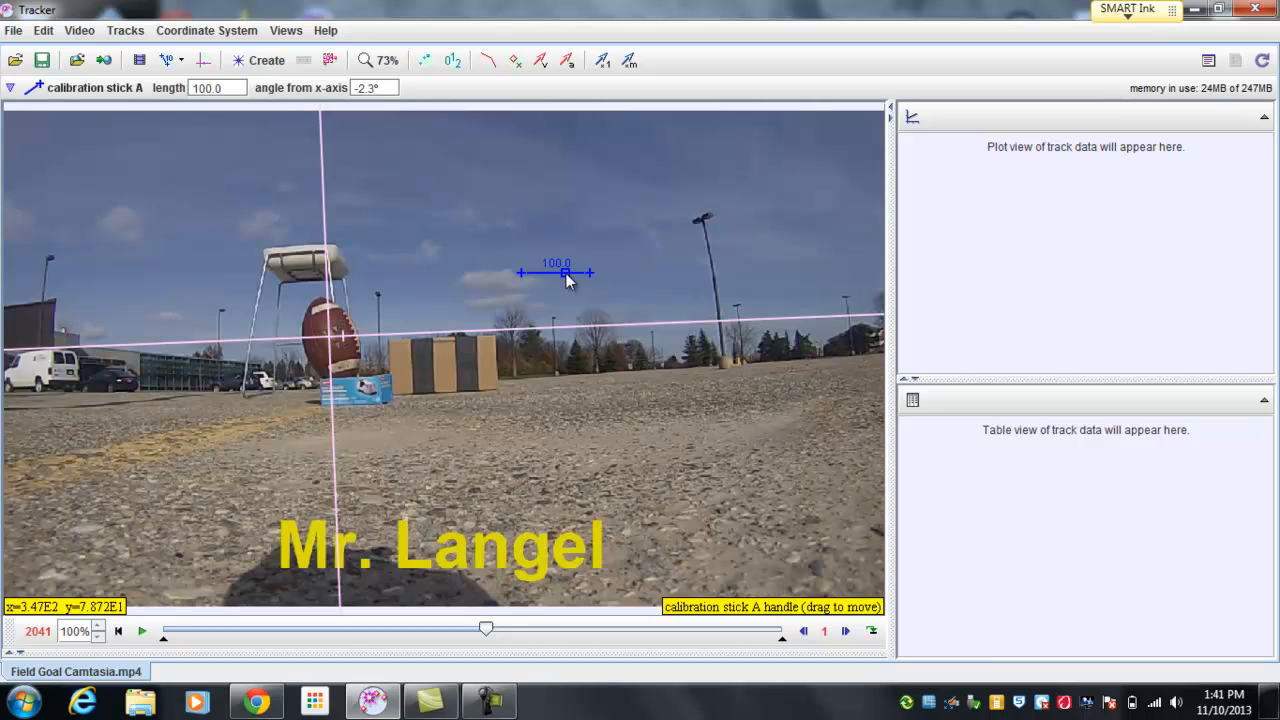
Step: Change the color of the calibration stick to yellow
right_click(566, 273)
left_click(590, 327)
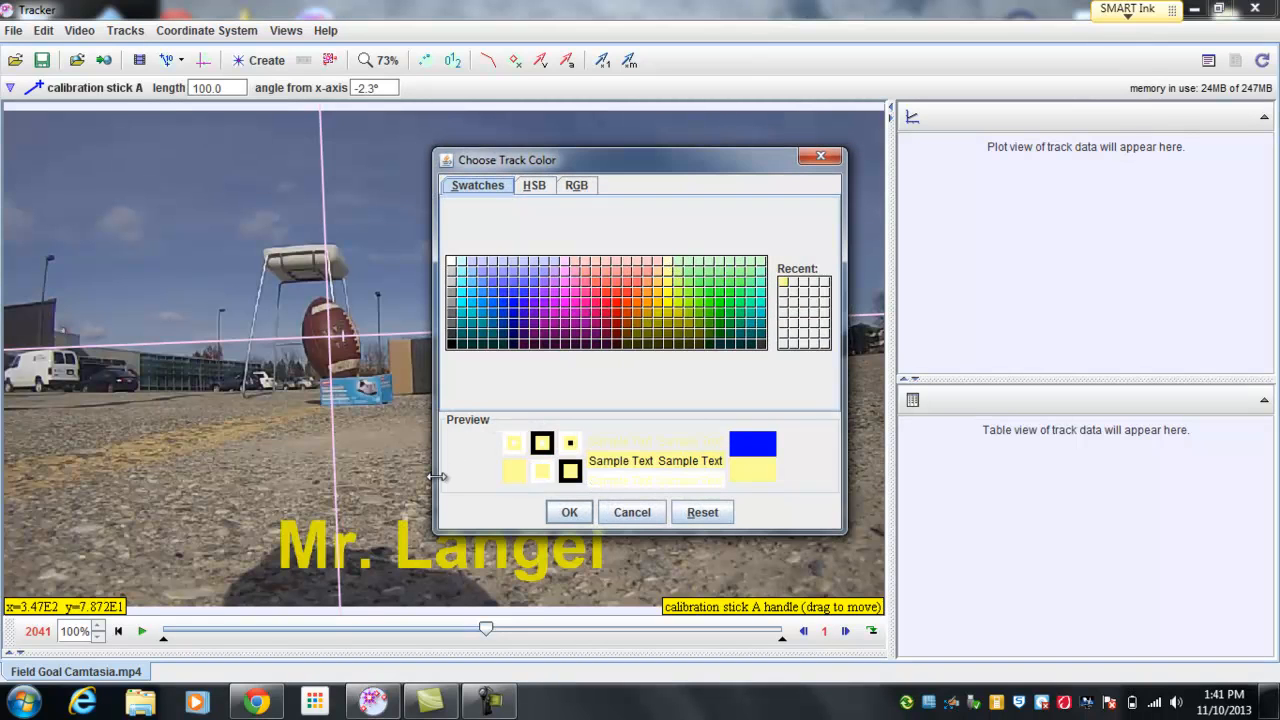
left_click(670, 302)
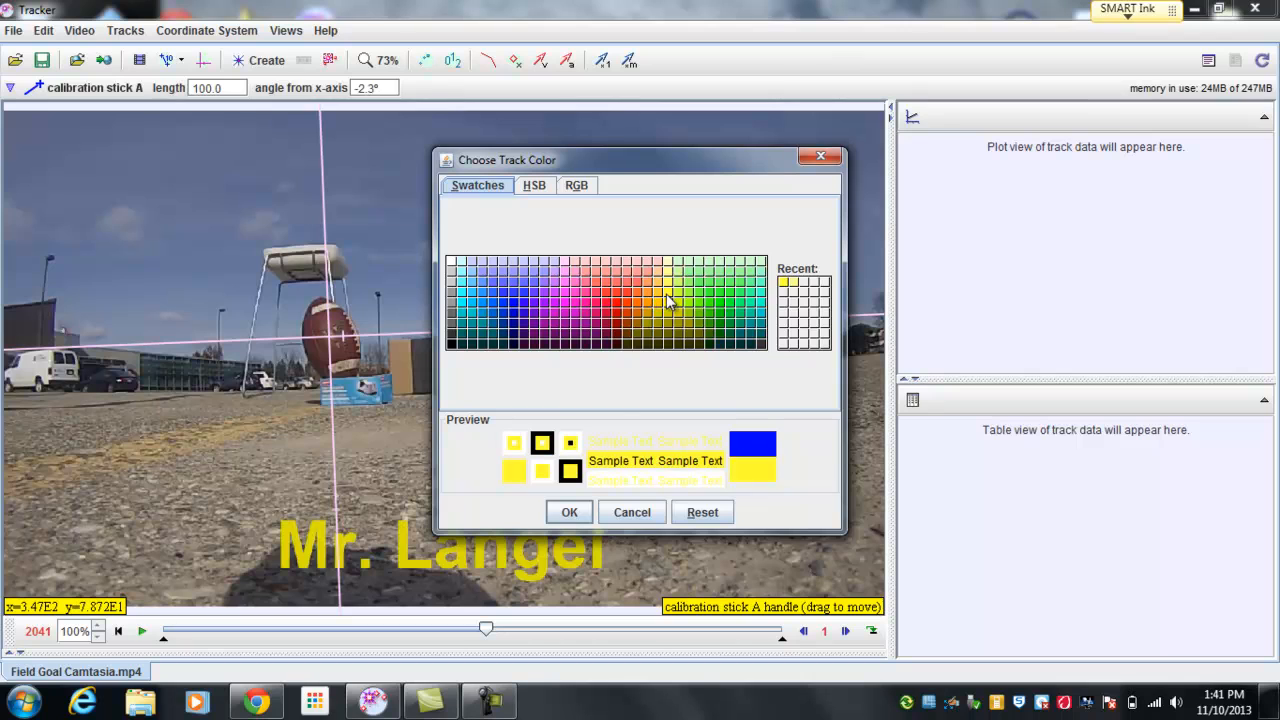
left_click(550, 515)
Step: Lay the calibration stick across the cardboard box, from its left edge to the far edge of the second dark stripe
mouse_move(549, 282)
left_mouse_down()
mouse_move(577, 277)
mouse_move(492, 276)
mouse_move(527, 276)
left_mouse_up()
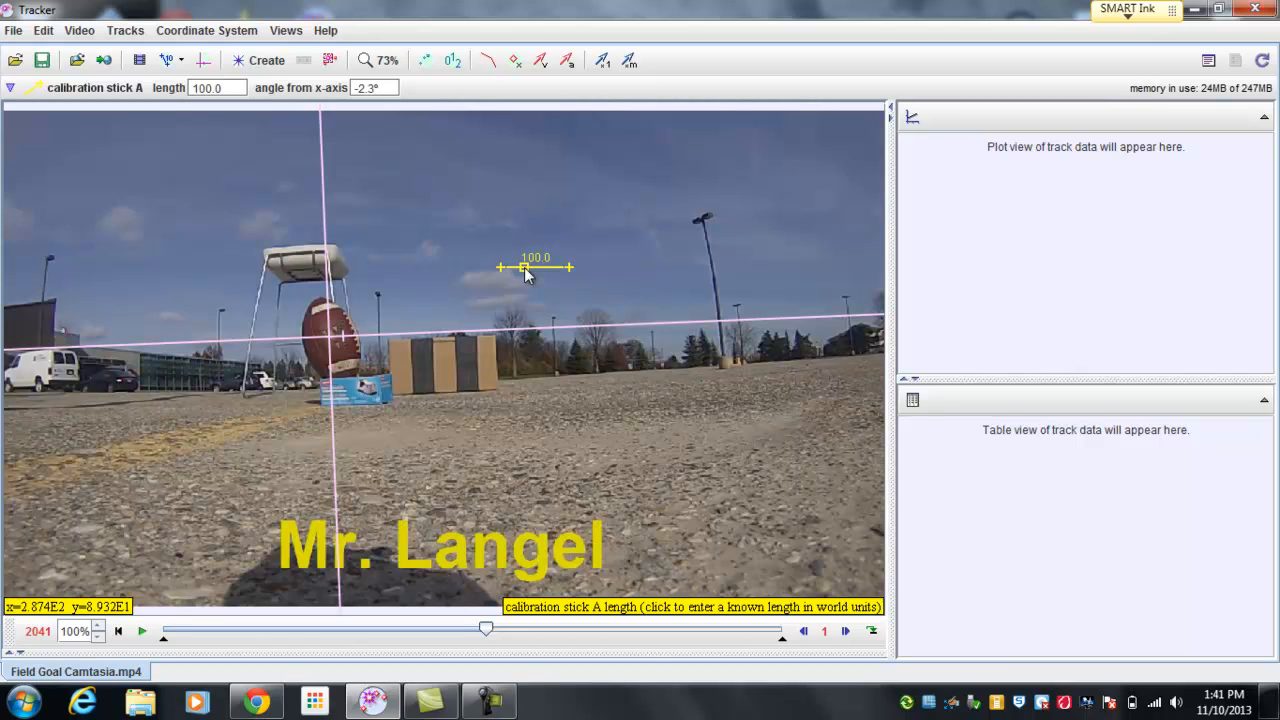
left_click_drag(530, 276, 426, 367)
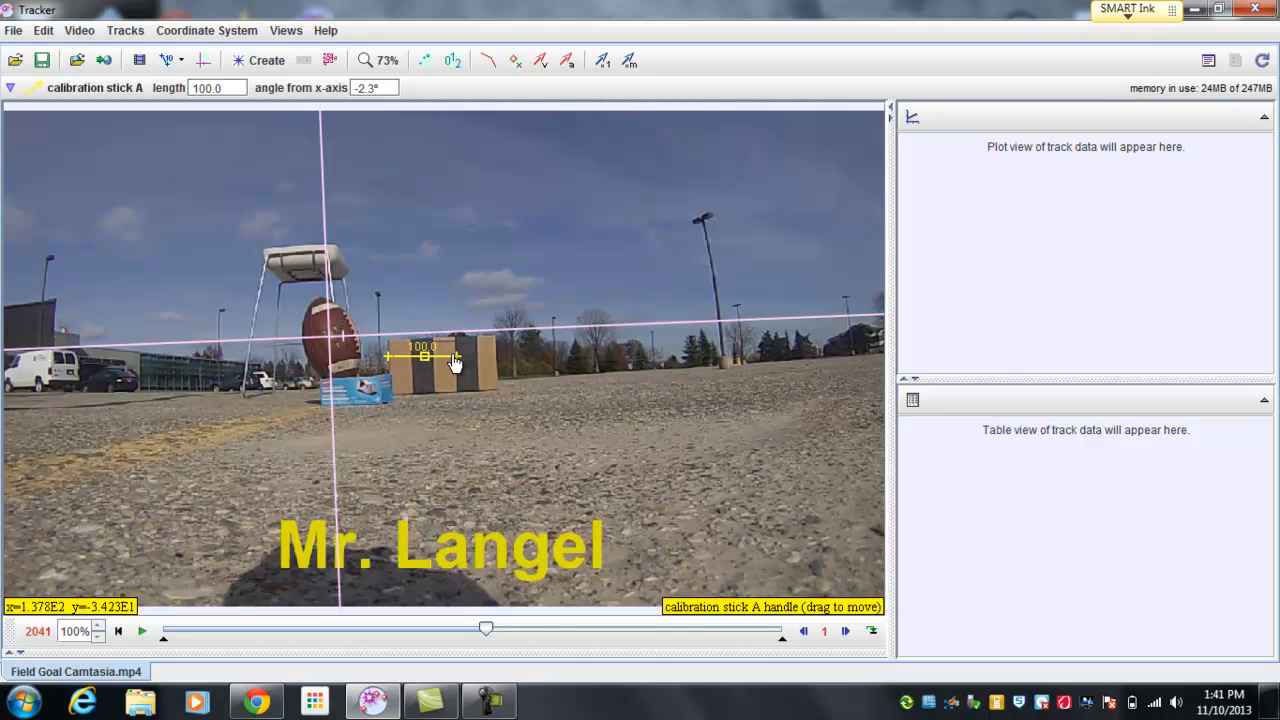
left_click_drag(456, 357, 478, 355)
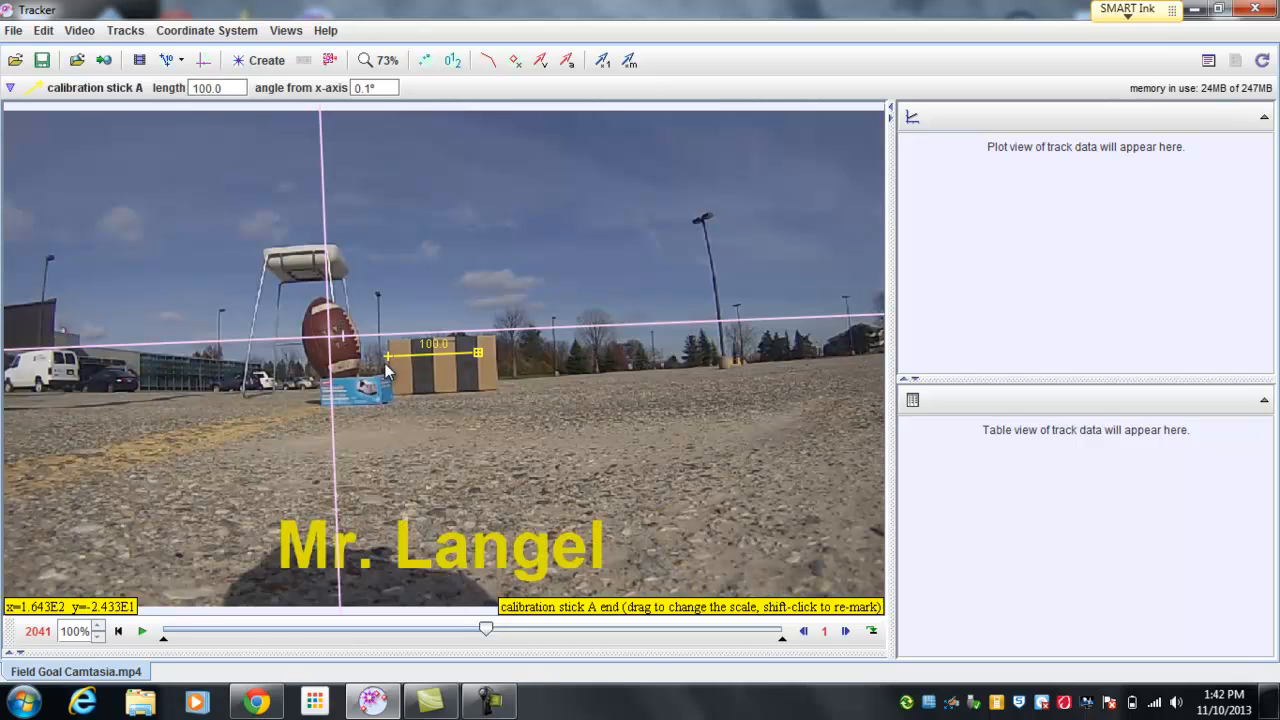
Step: Set the calibration stick's length to 40 and move the stick out of the way onto the pavement in the lower right of the video
left_click(433, 343)
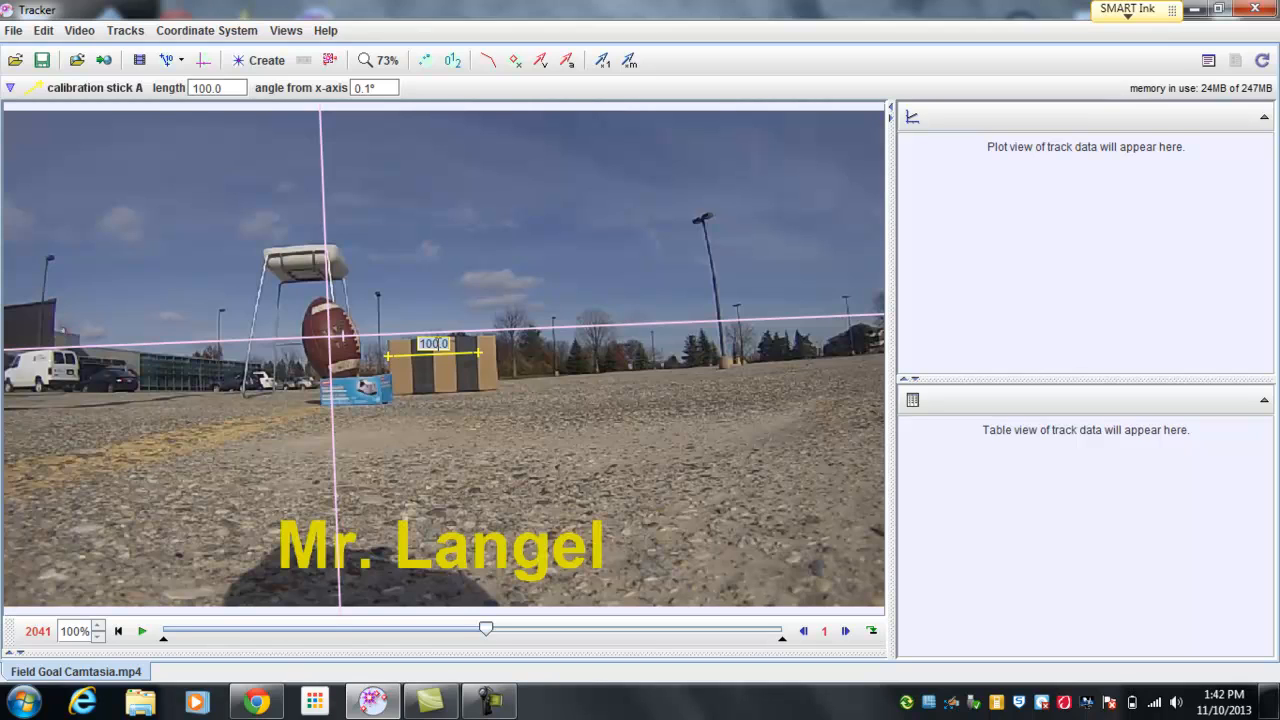
type("1")
type("0")
key("Return")
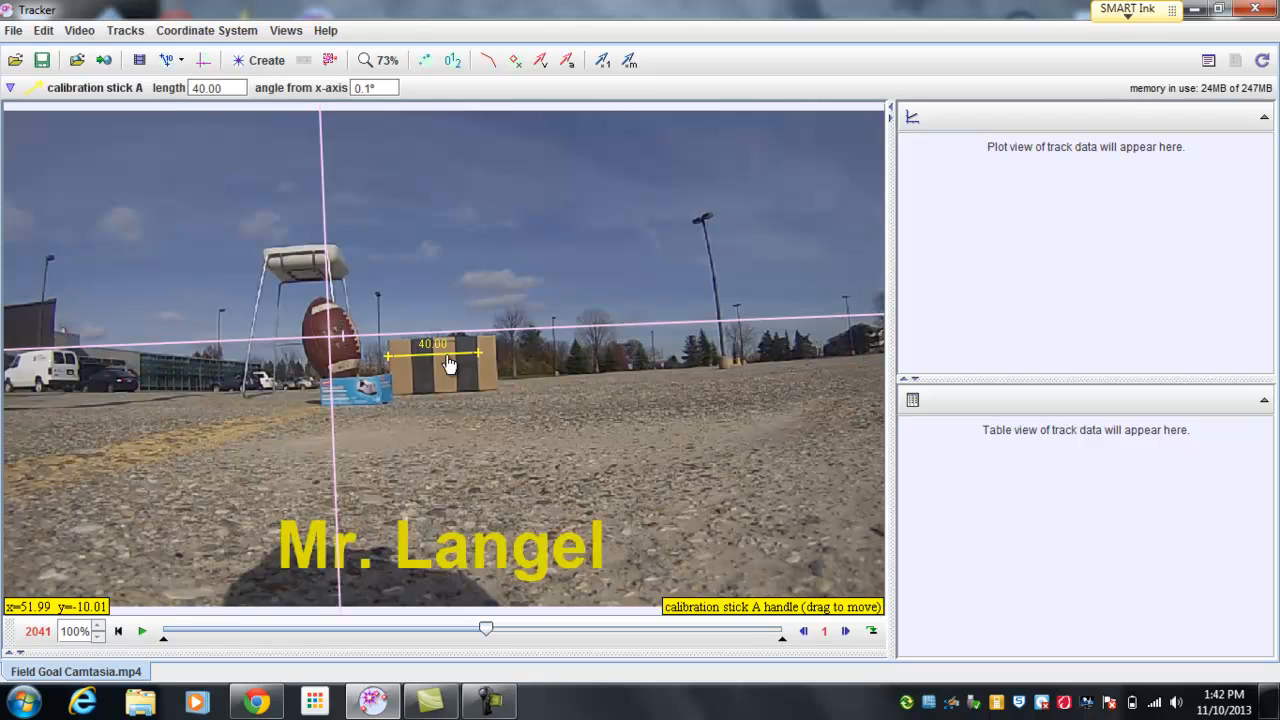
left_click_drag(449, 366, 813, 561)
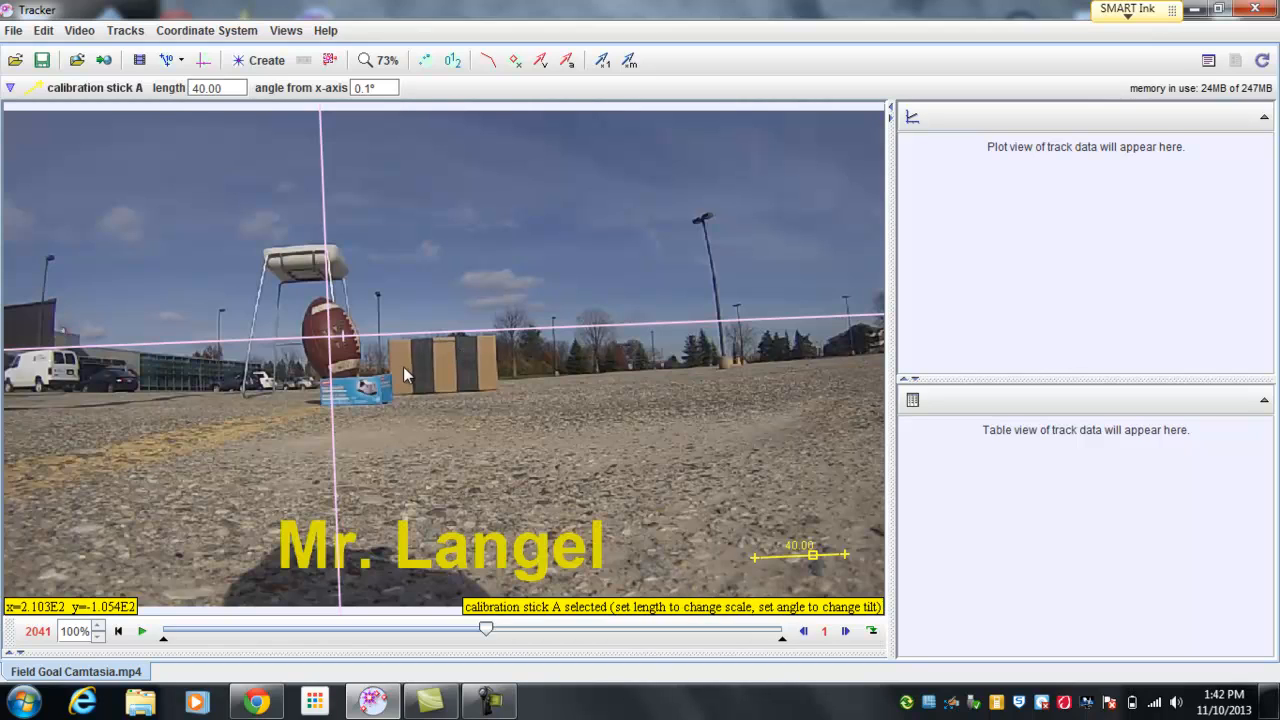
Step: Advance the video one frame at a time to frame 2064, where the bicycle's front wheel reaches the football
left_click(845, 631)
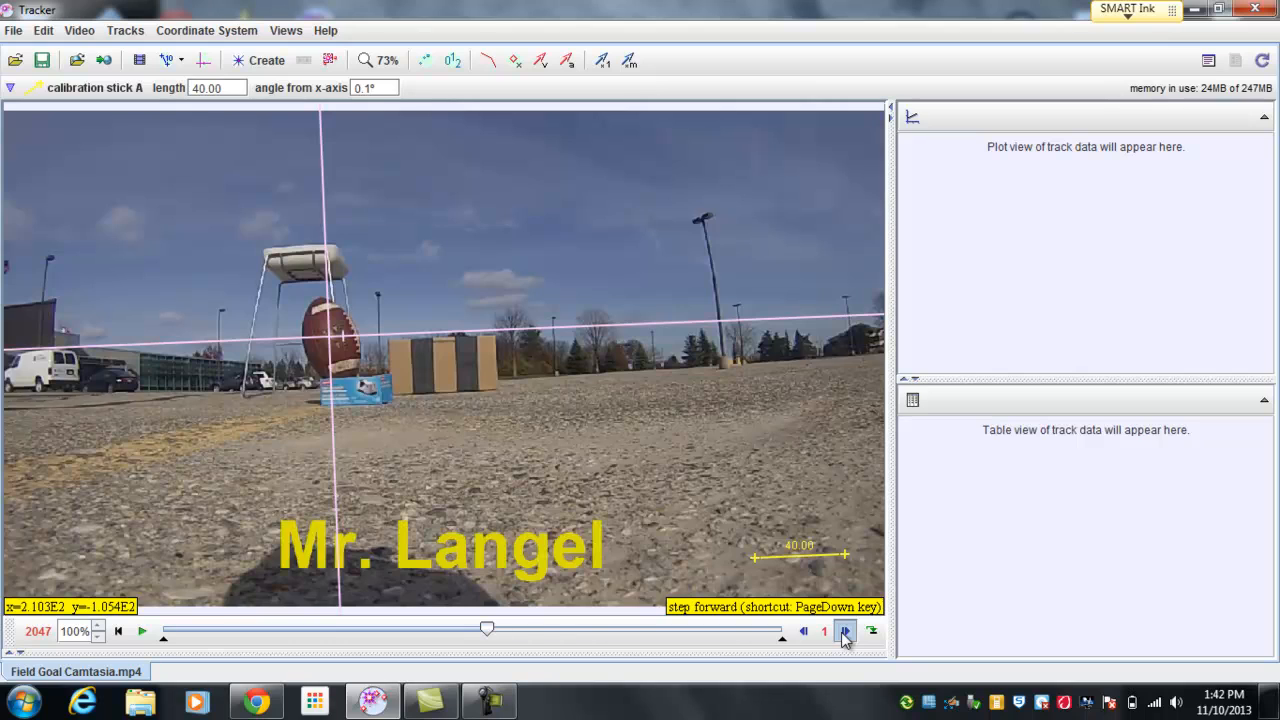
left_click(845, 637)
left_click(845, 637)
left_click(845, 637)
left_click(845, 637)
left_click(845, 637)
left_click(845, 637)
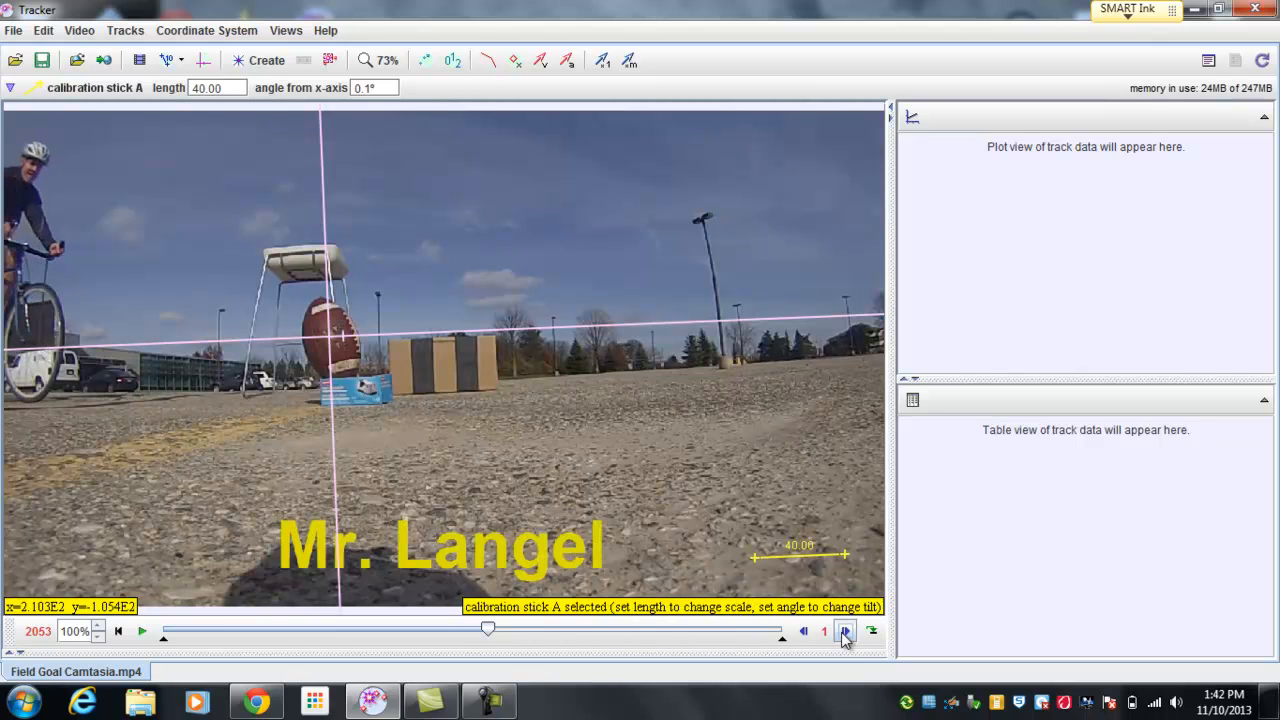
left_click(845, 634)
left_click(845, 634)
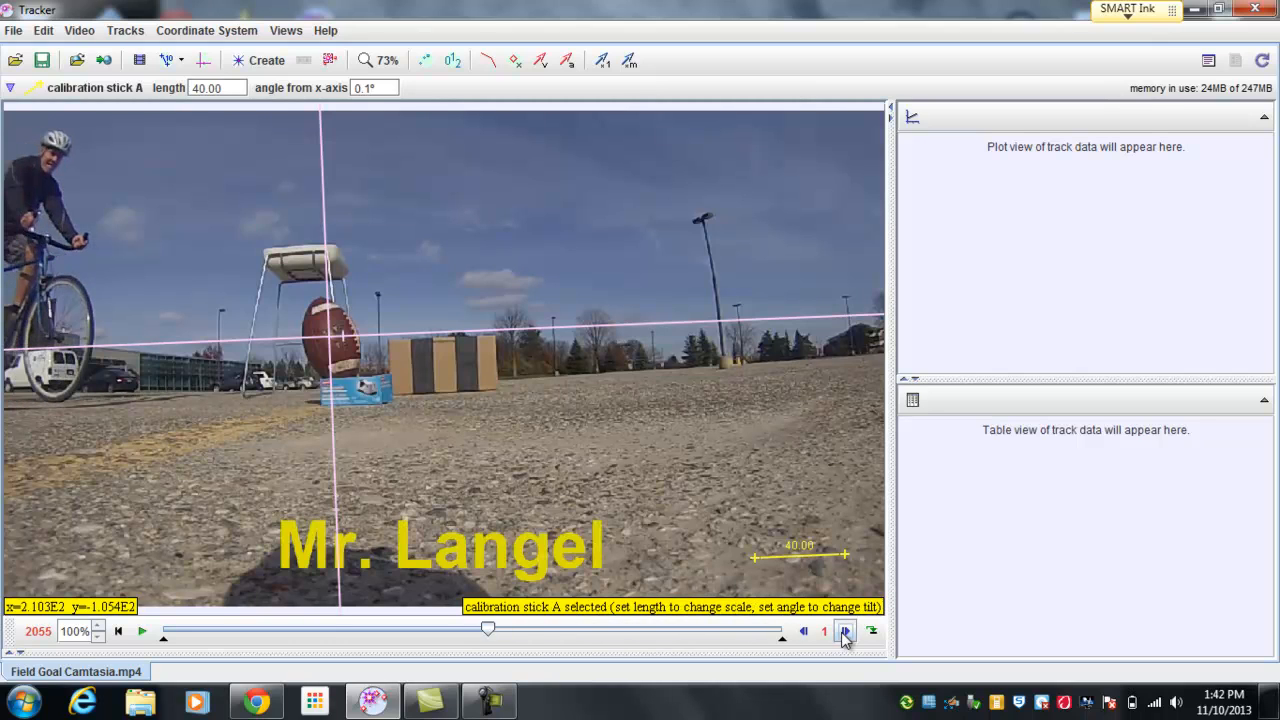
left_click(845, 634)
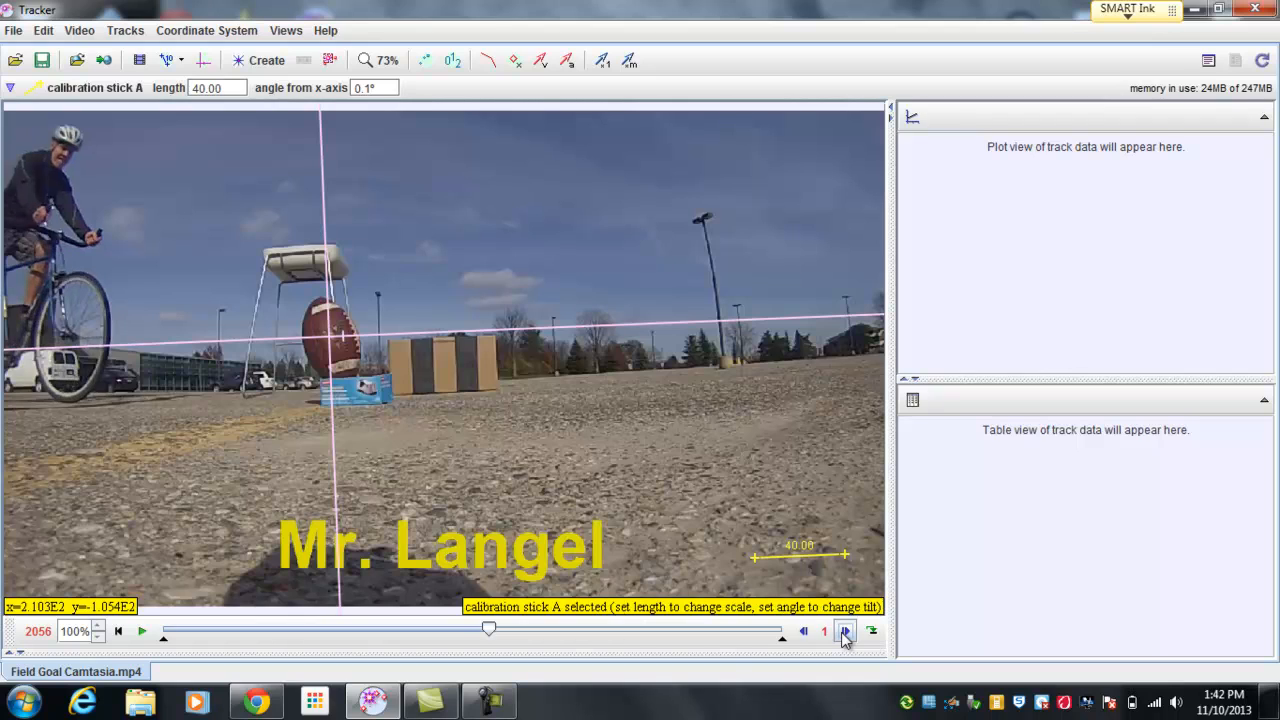
left_click(845, 634)
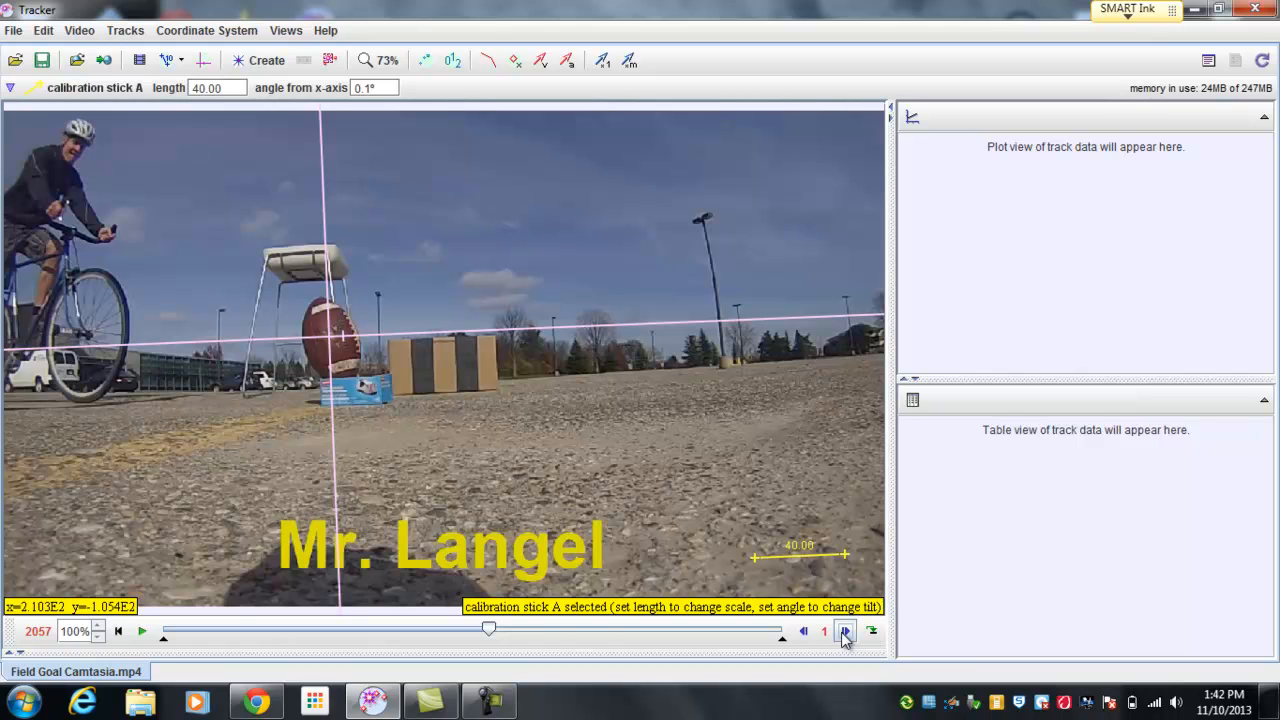
left_click(845, 634)
left_click(845, 634)
left_click(845, 634)
left_click(845, 634)
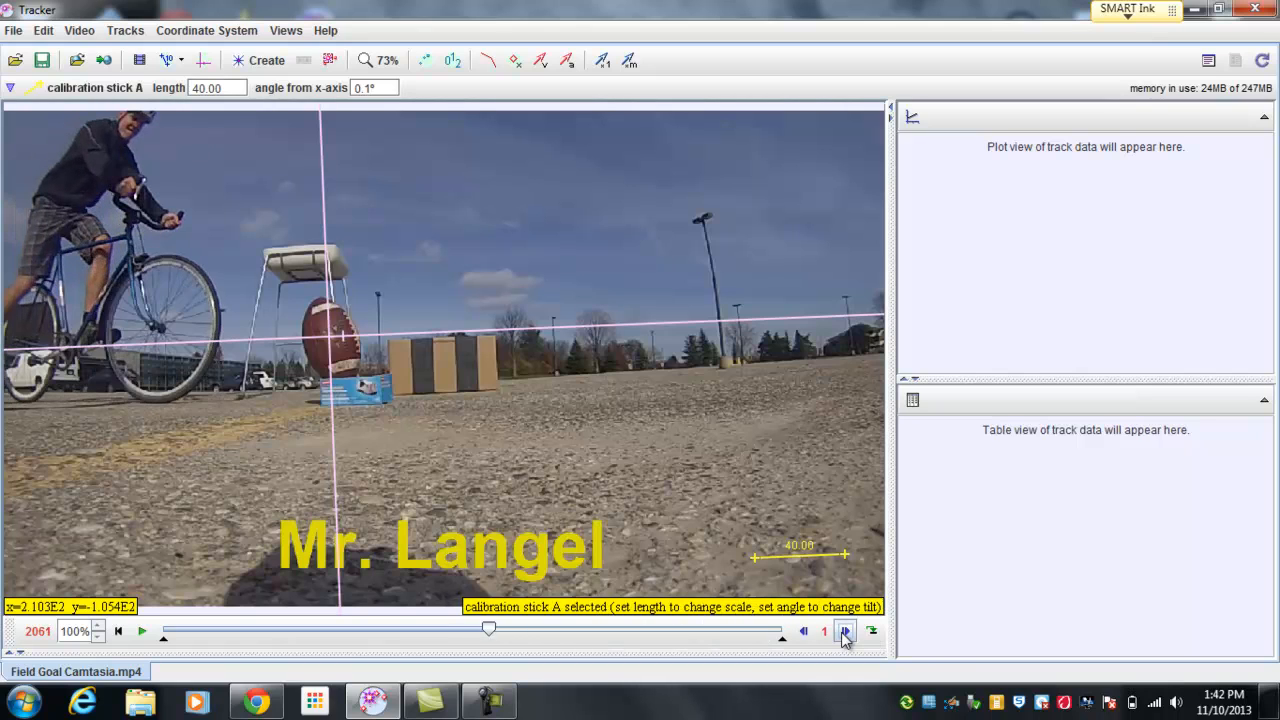
left_click(845, 634)
left_click(845, 634)
Step: Advance the video one frame at a time to frame 2072, where the rider's foot kicks the football
left_click(845, 634)
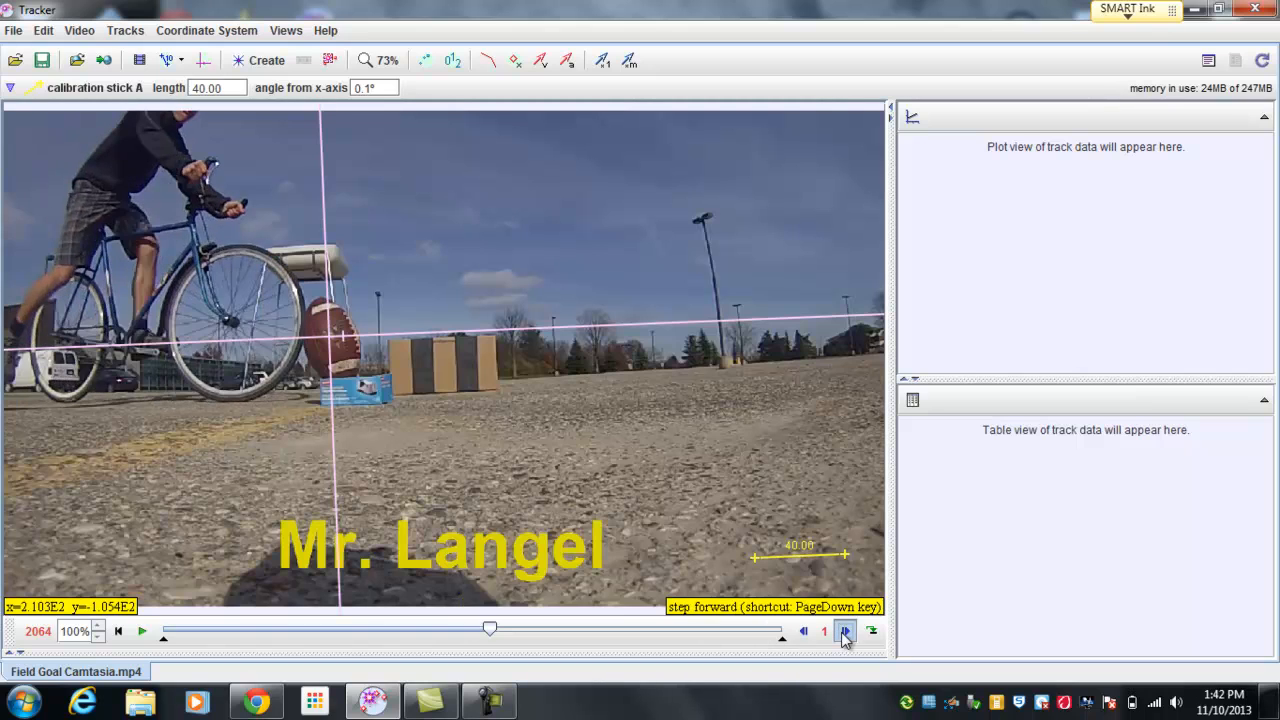
left_click(845, 634)
left_click(845, 634)
left_click(845, 634)
left_click(845, 634)
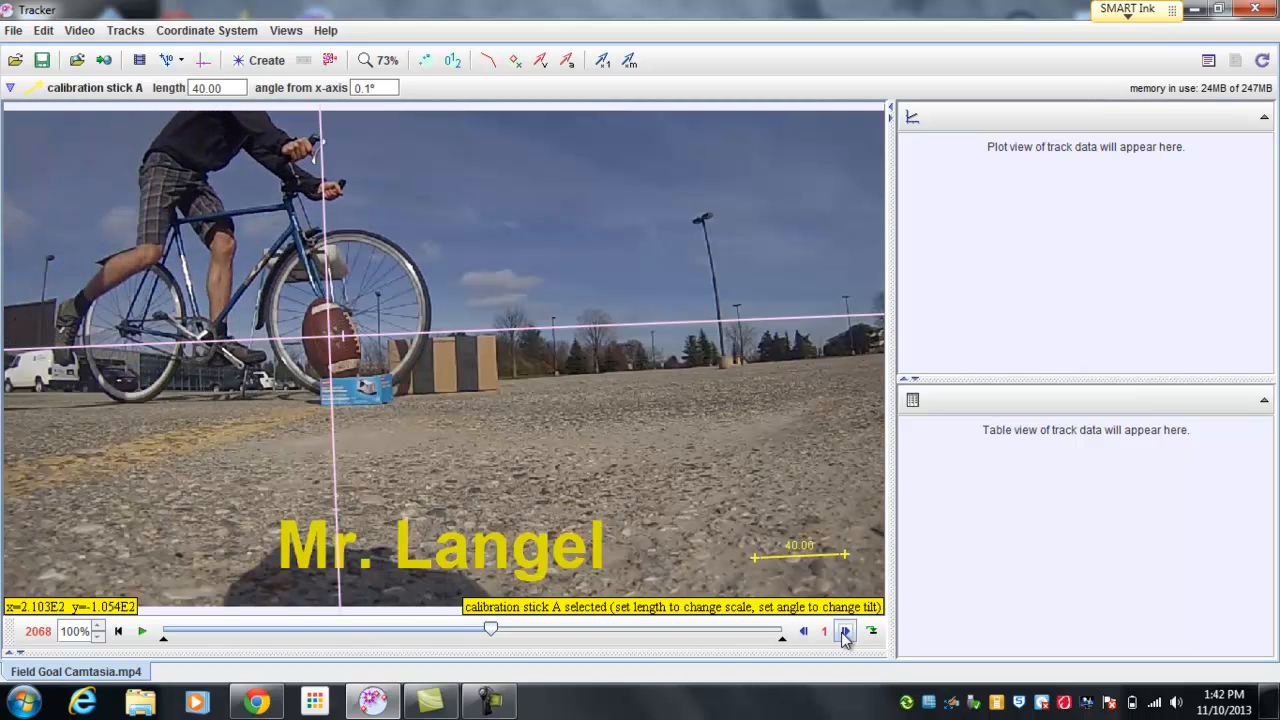
left_click(845, 634)
left_click(845, 634)
left_click(845, 634)
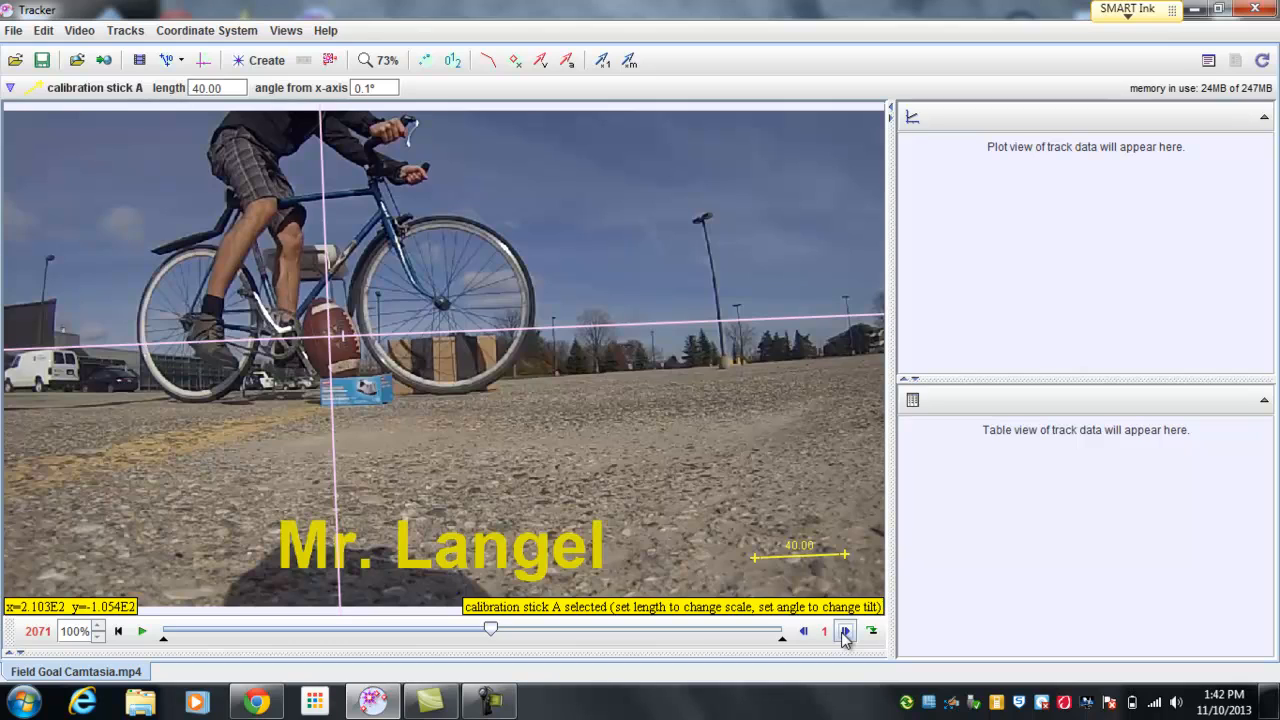
left_click(845, 634)
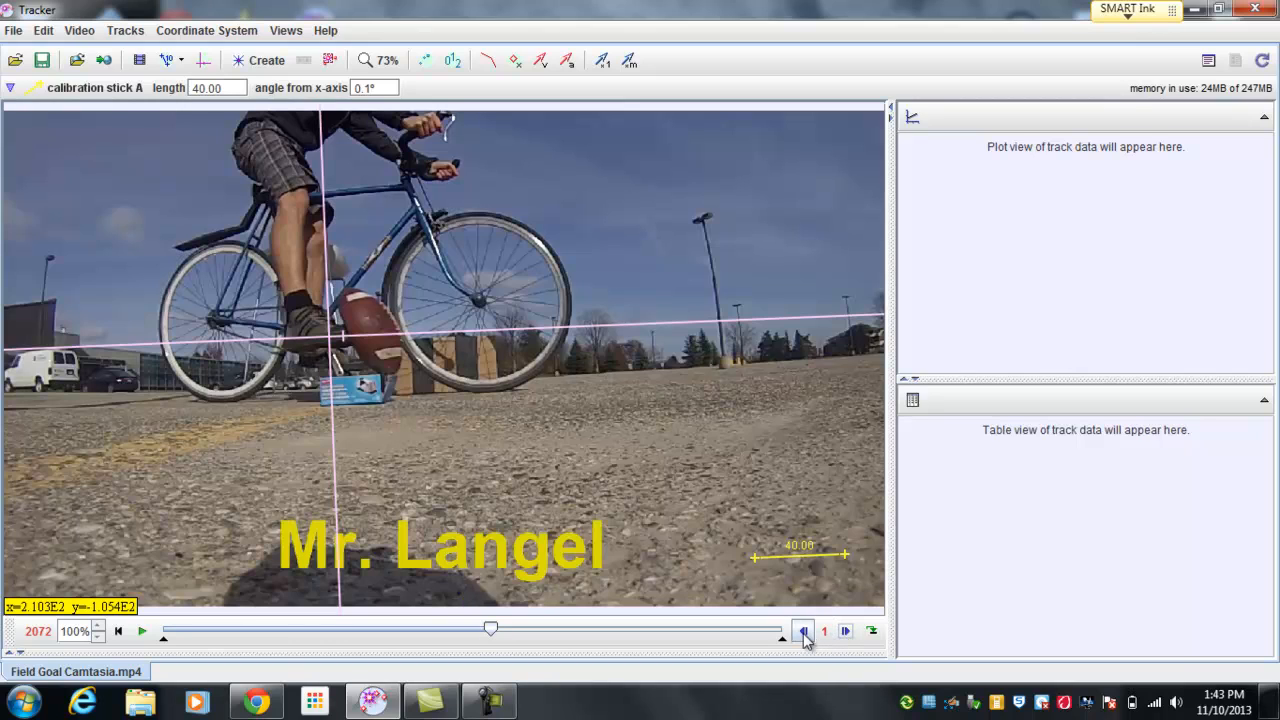
Step: Compare frames 2071 and 2072 by stepping back and forth to find the moment the football is kicked
left_click(803, 633)
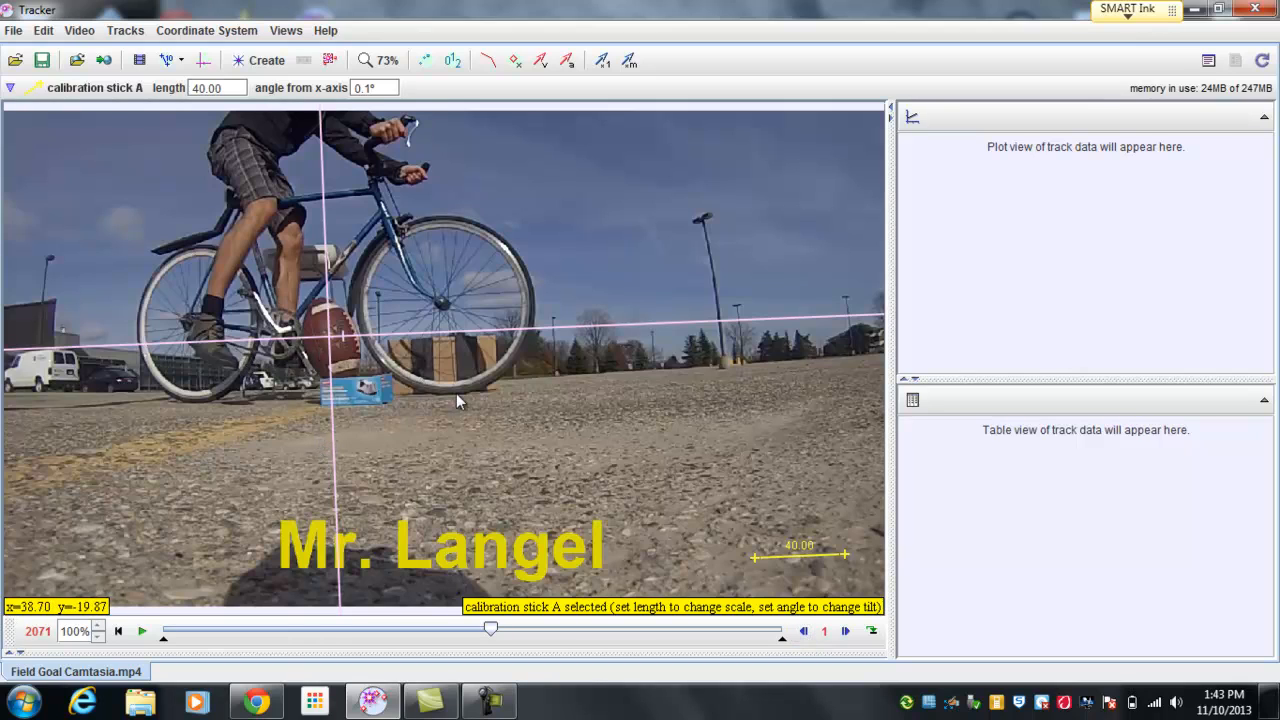
left_click(846, 633)
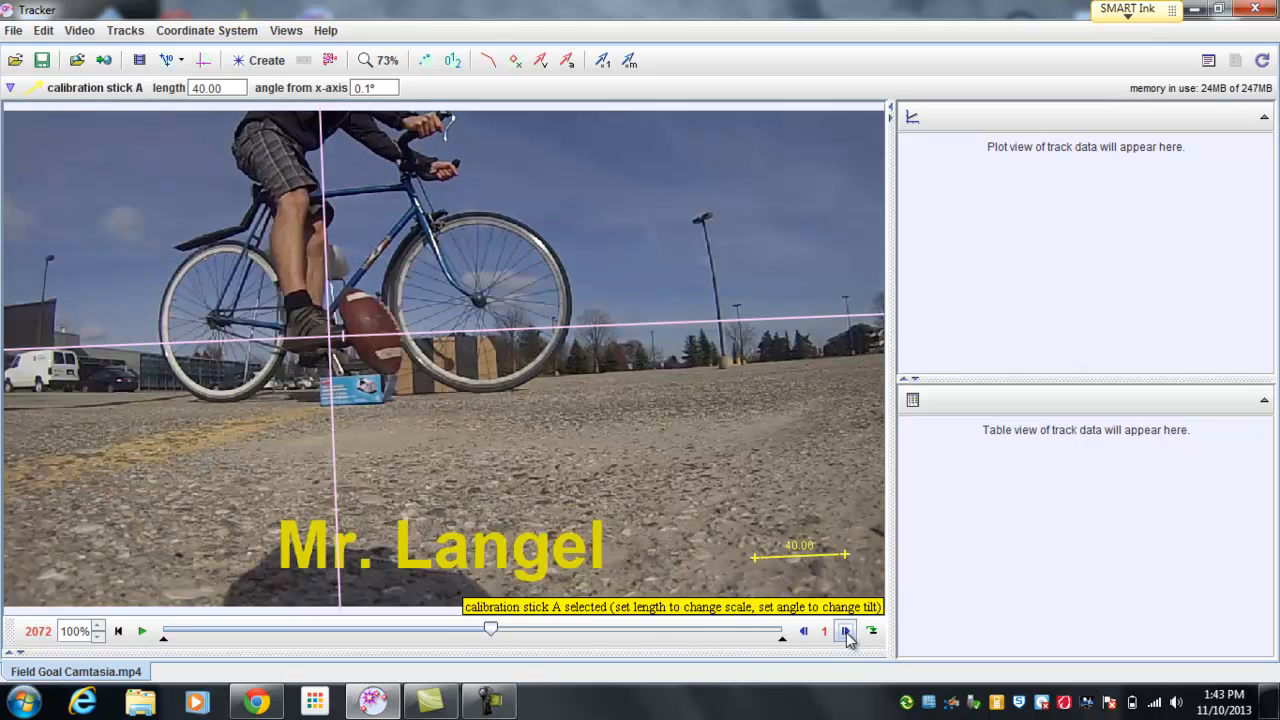
left_click(808, 632)
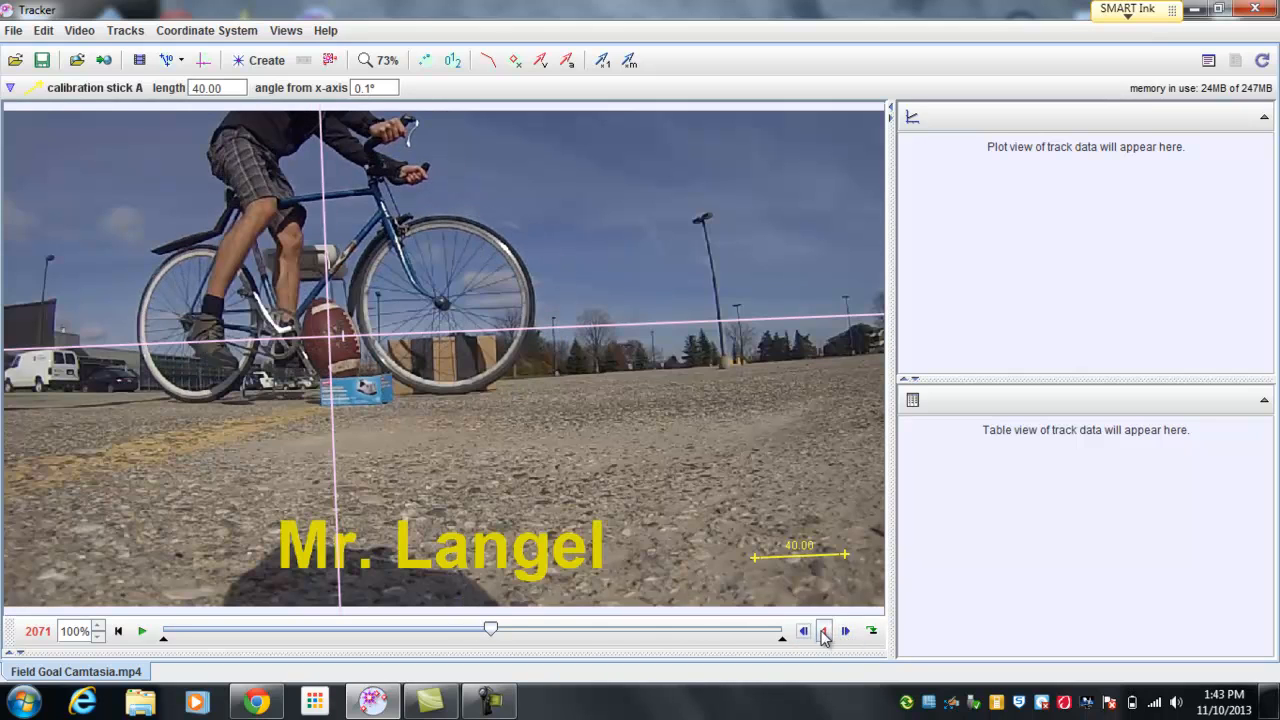
left_click(846, 632)
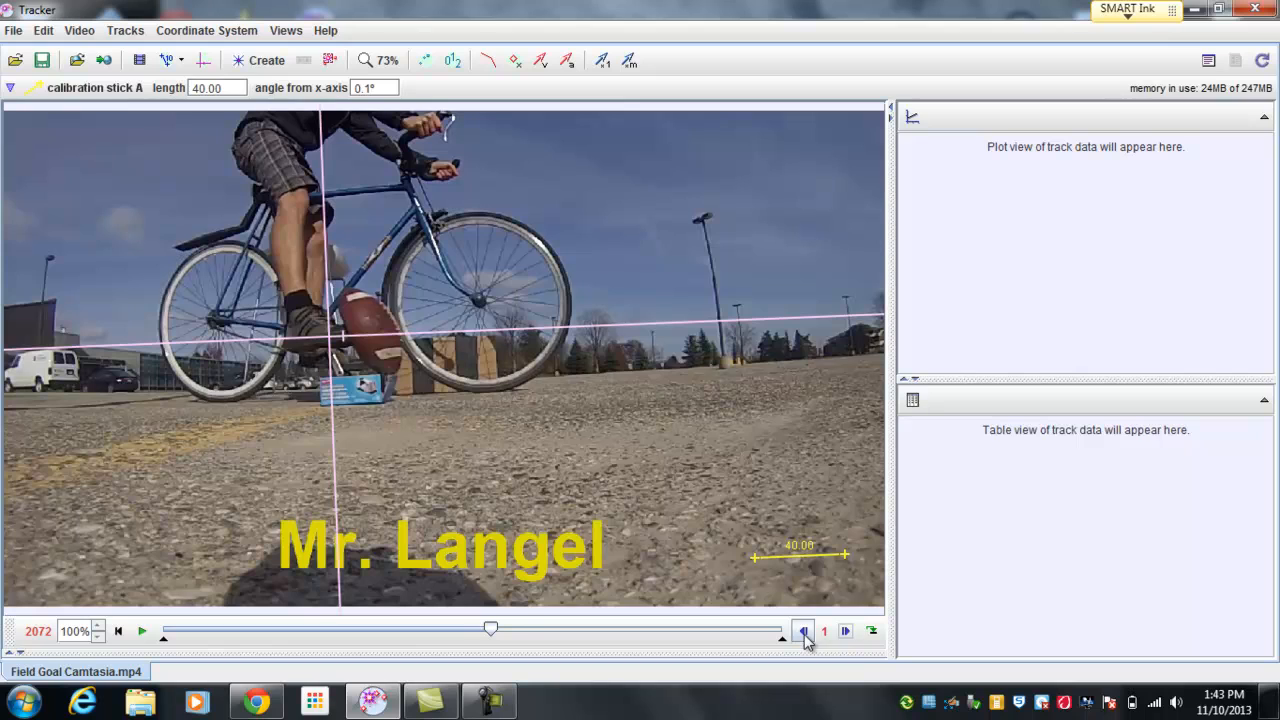
left_click(805, 632)
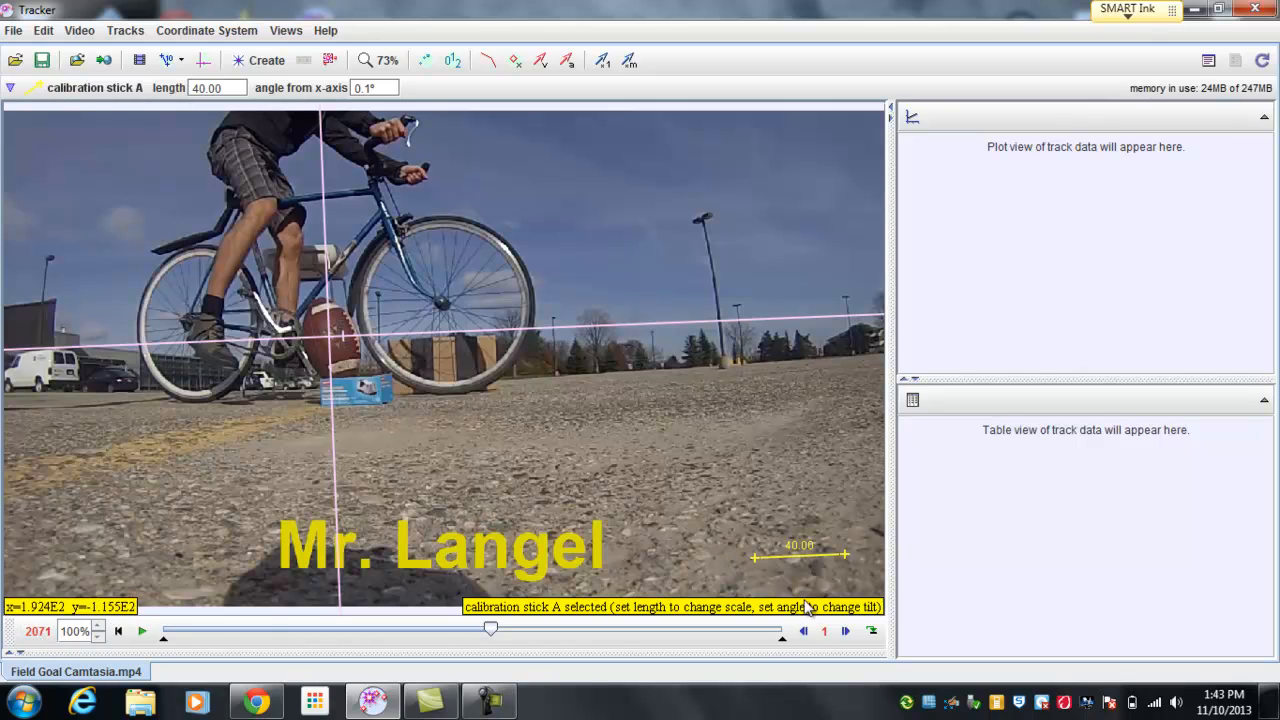
left_click(846, 631)
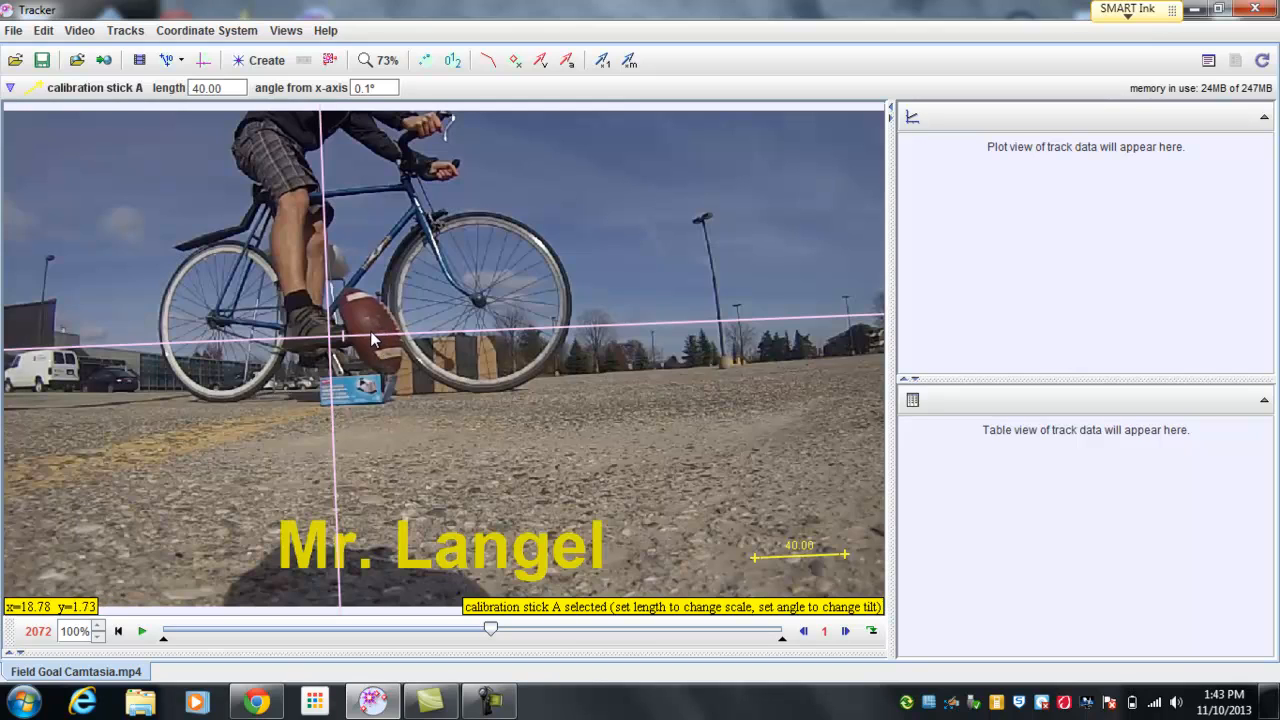
Step: Switch the video player's readout to display time instead of the frame number
right_click(32, 634)
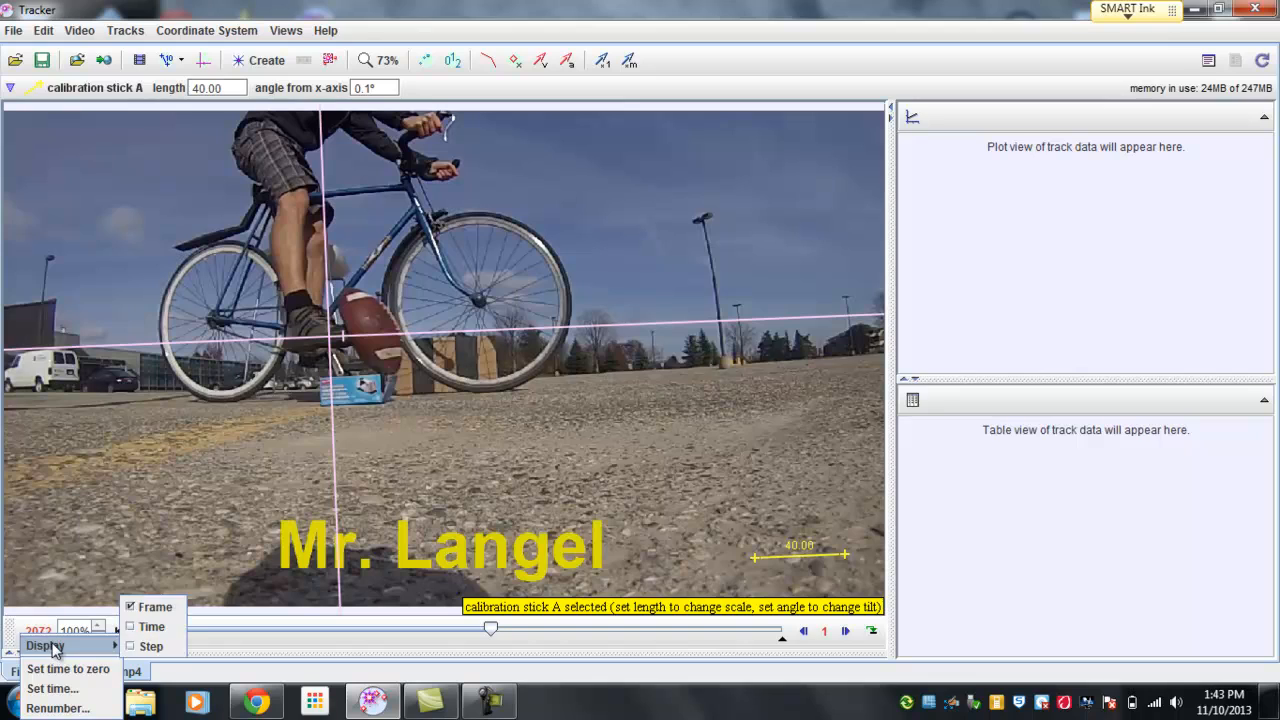
mouse_move(52, 648)
left_click(150, 627)
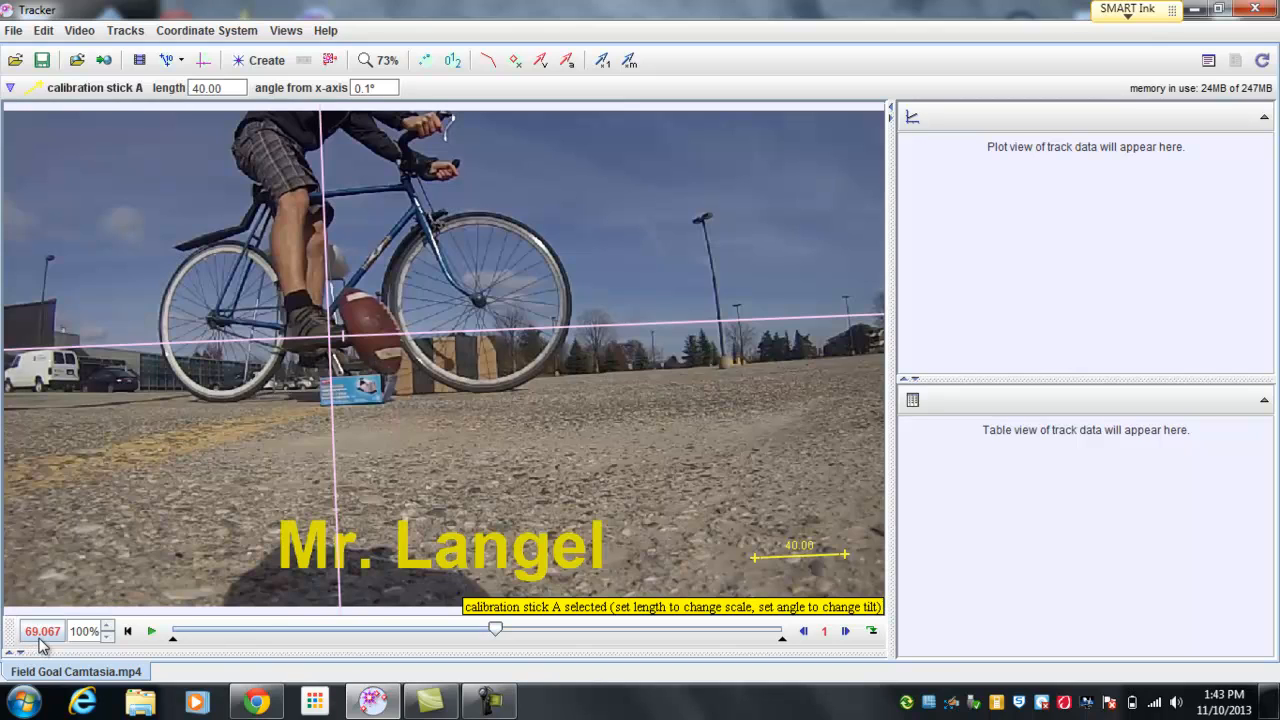
Step: Check the frames right around the kick and set the time to zero at the last frame before the football moves
left_click(845, 631)
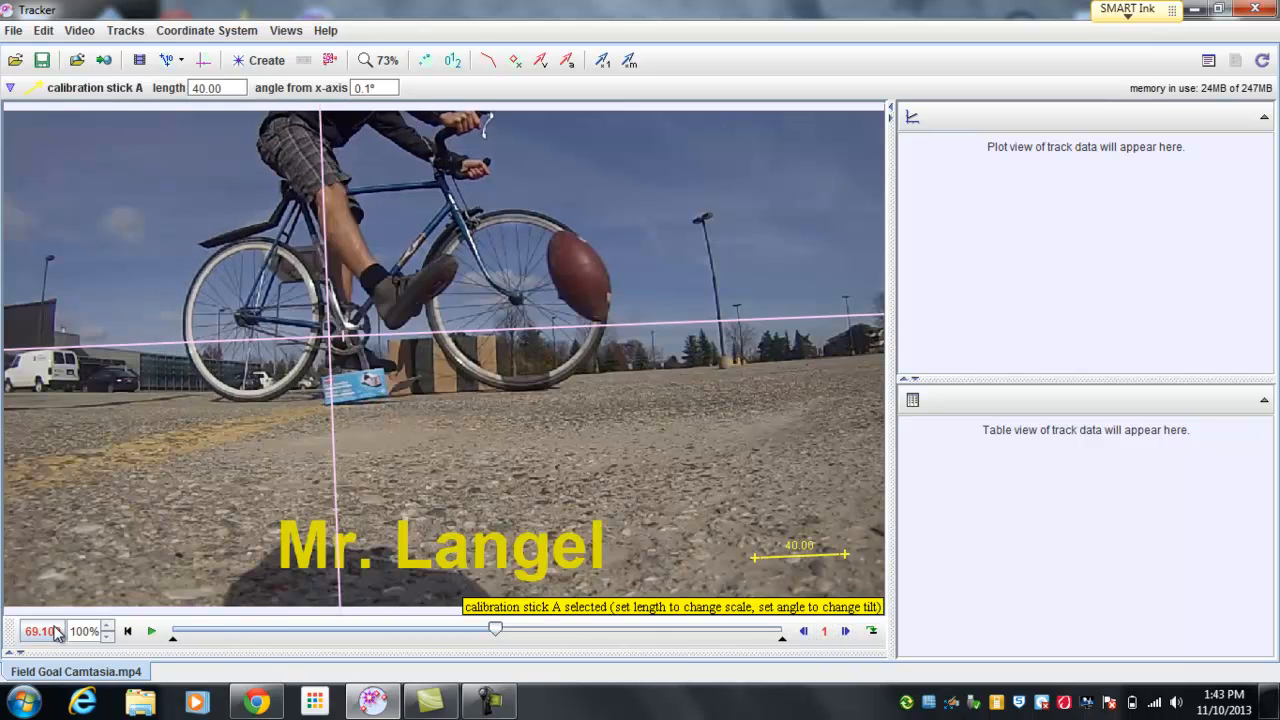
left_click(801, 632)
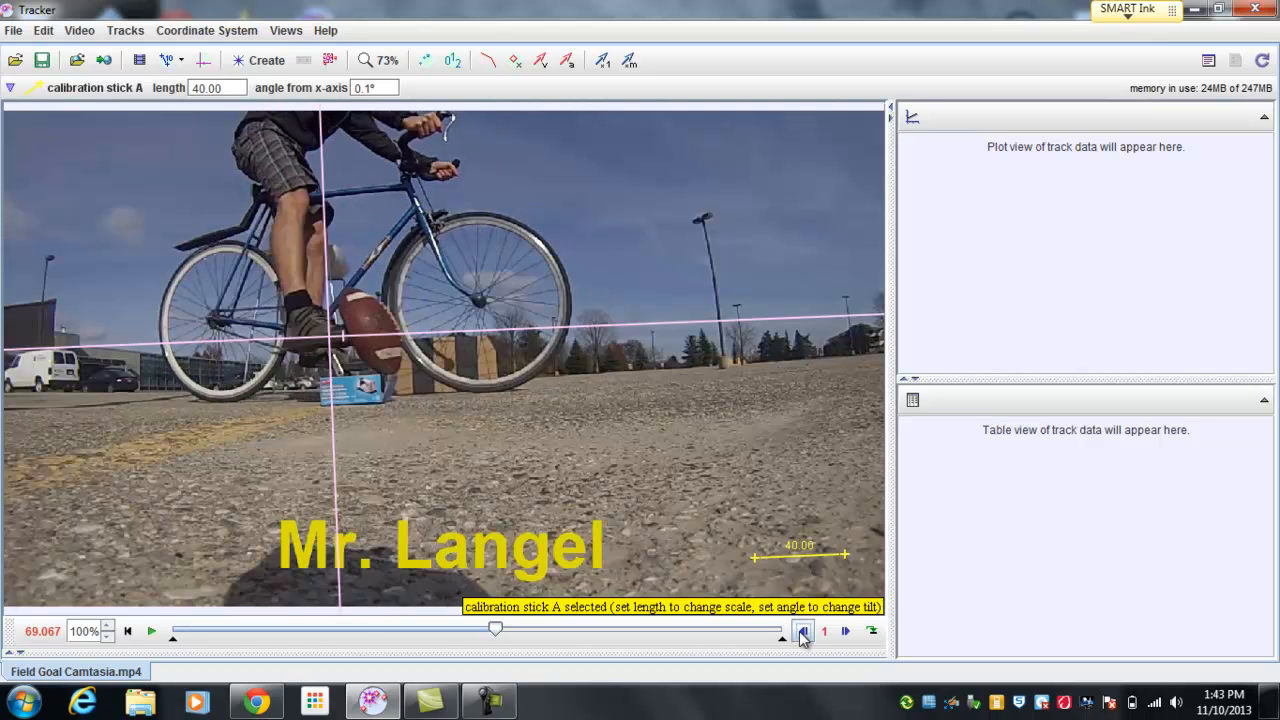
left_click(802, 632)
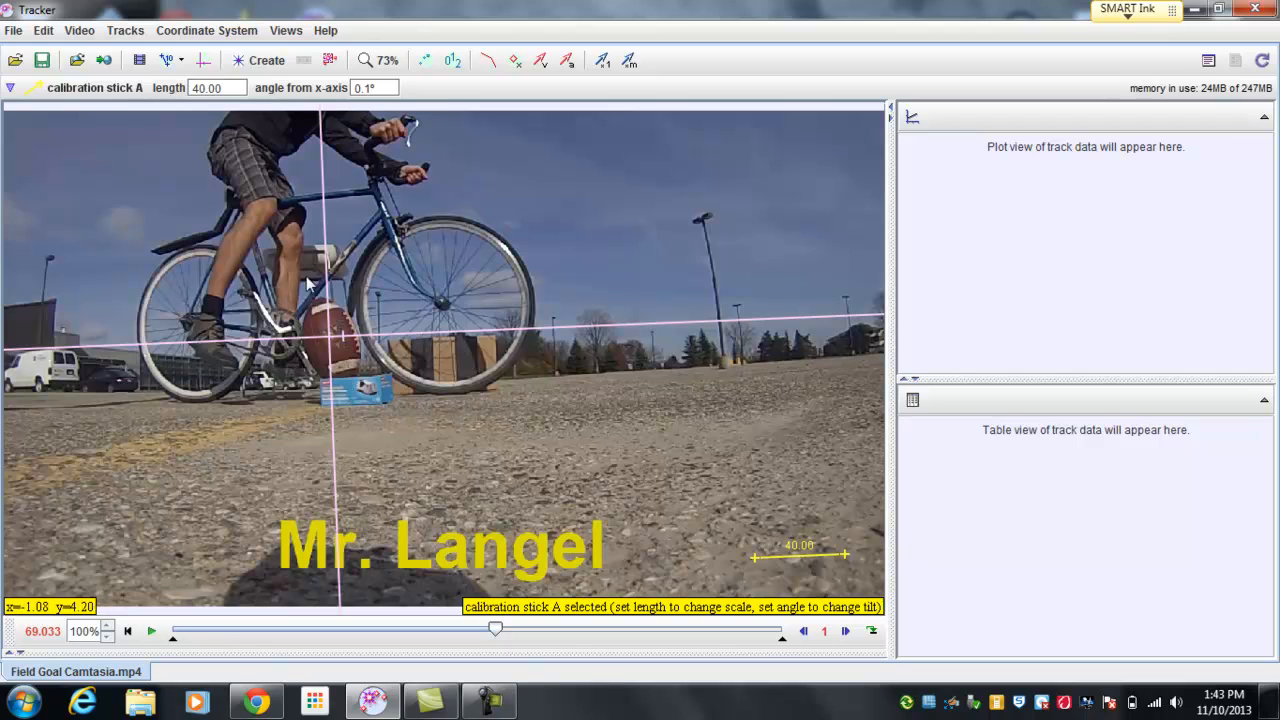
left_click(45, 632)
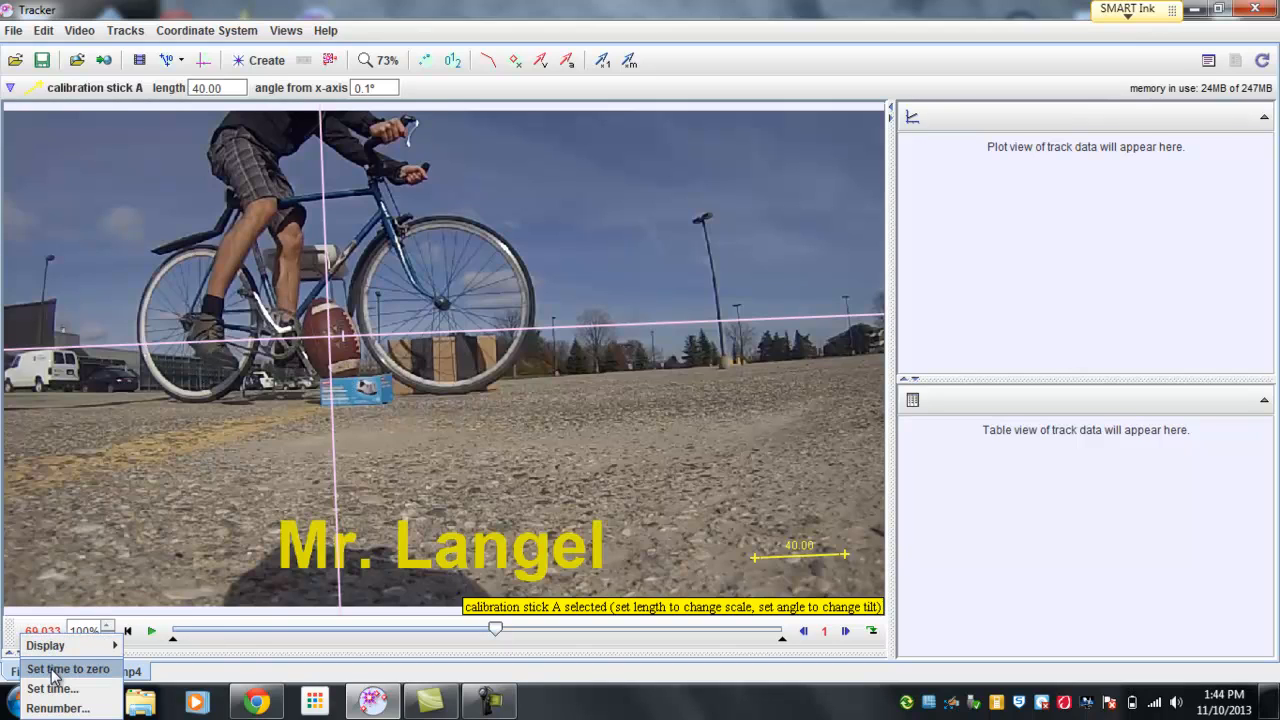
left_click(56, 671)
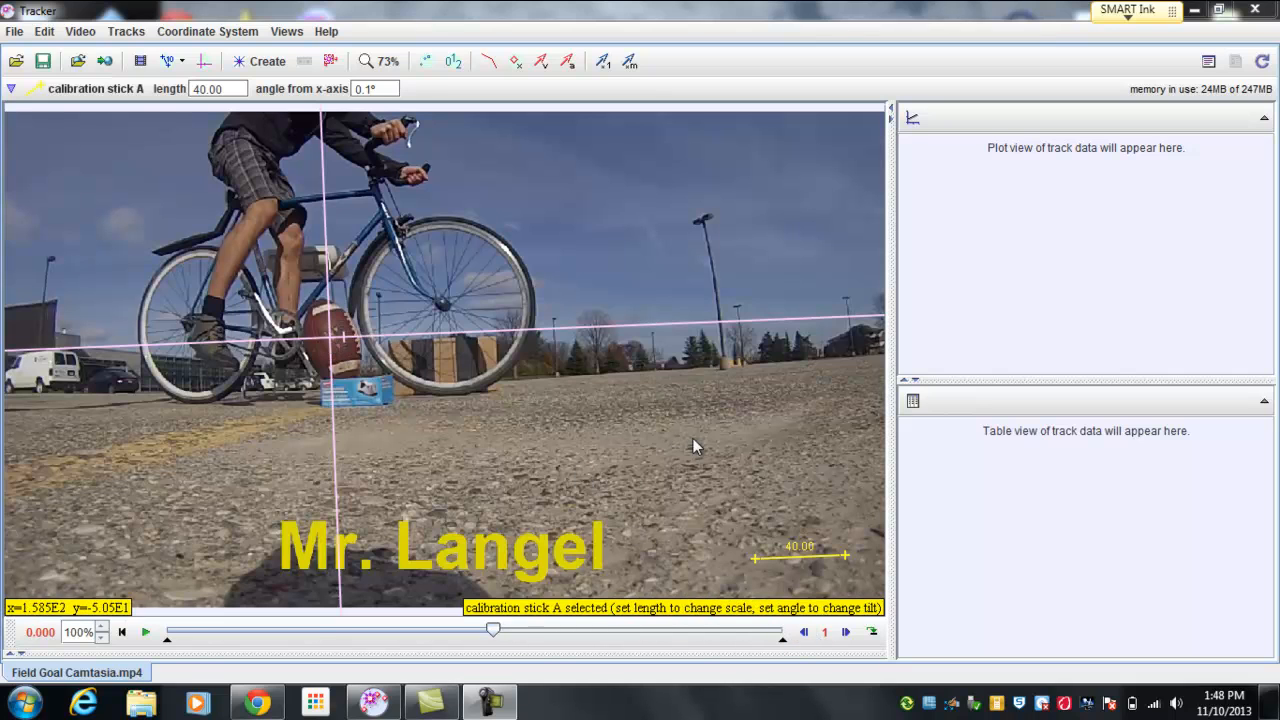
Step: Set the time at frame 2072, the first frame where the football moves, to .015 seconds
left_click(845, 631)
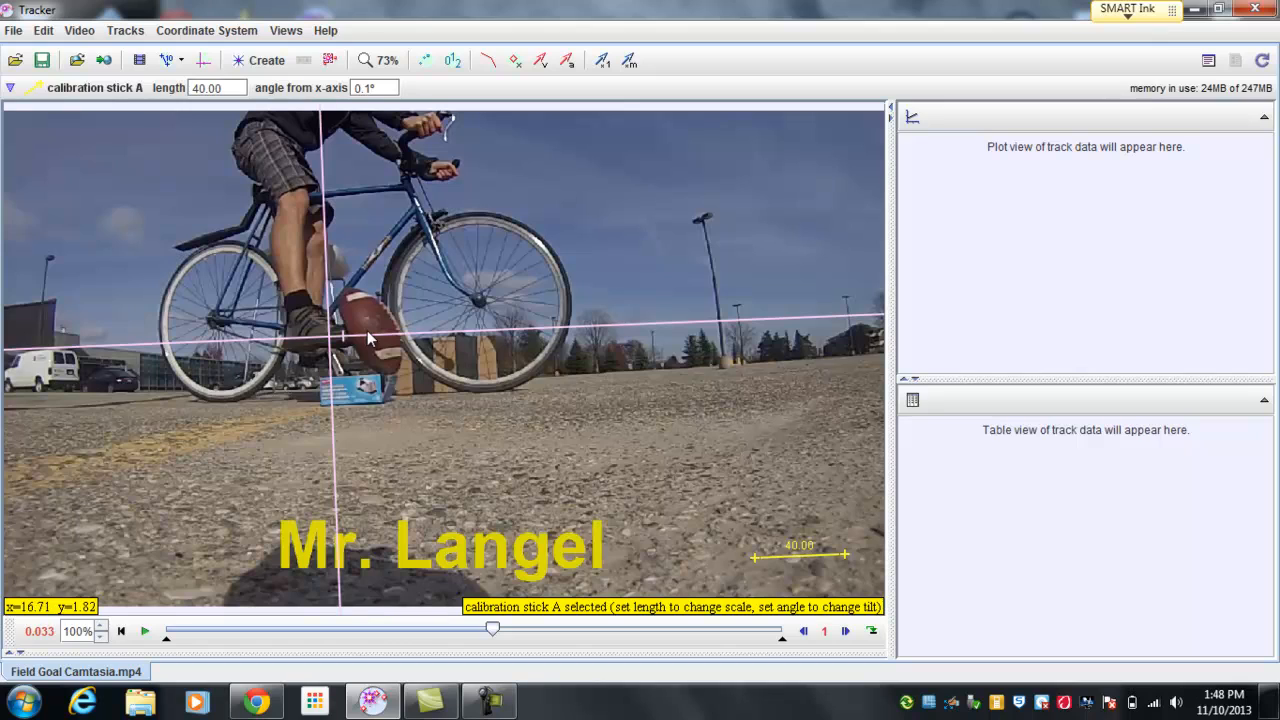
left_click(40, 632)
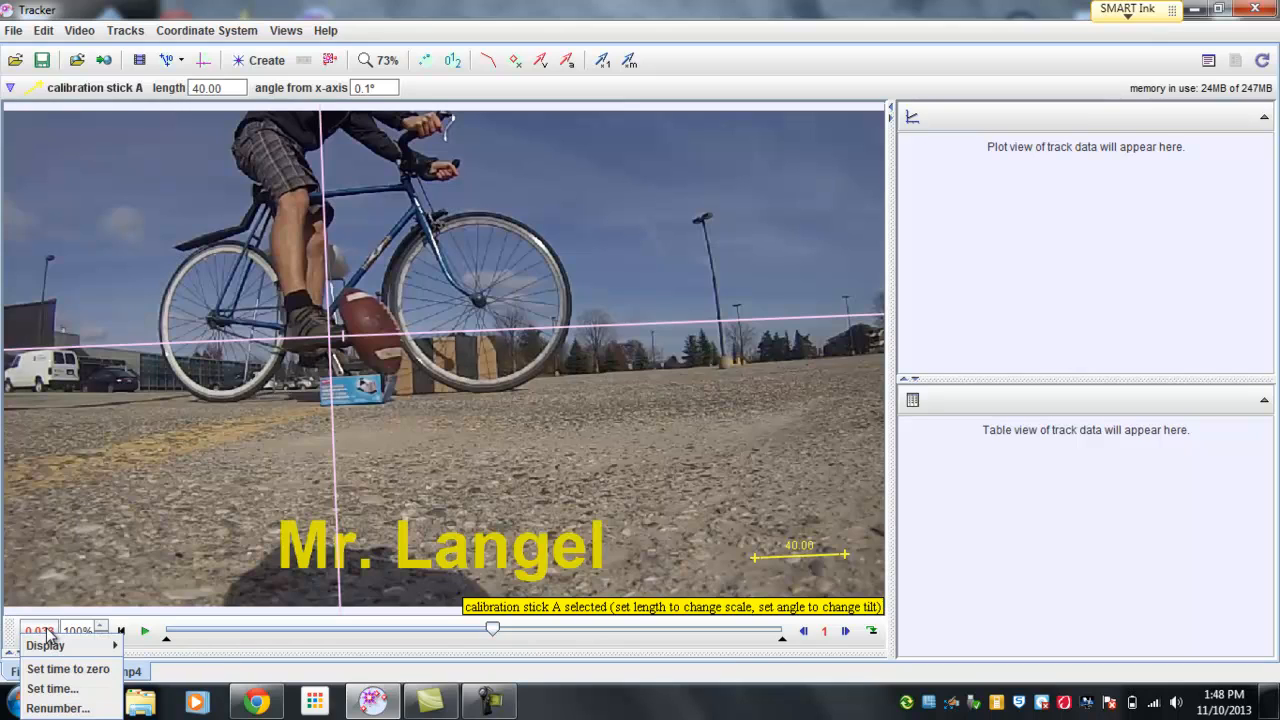
left_click(44, 692)
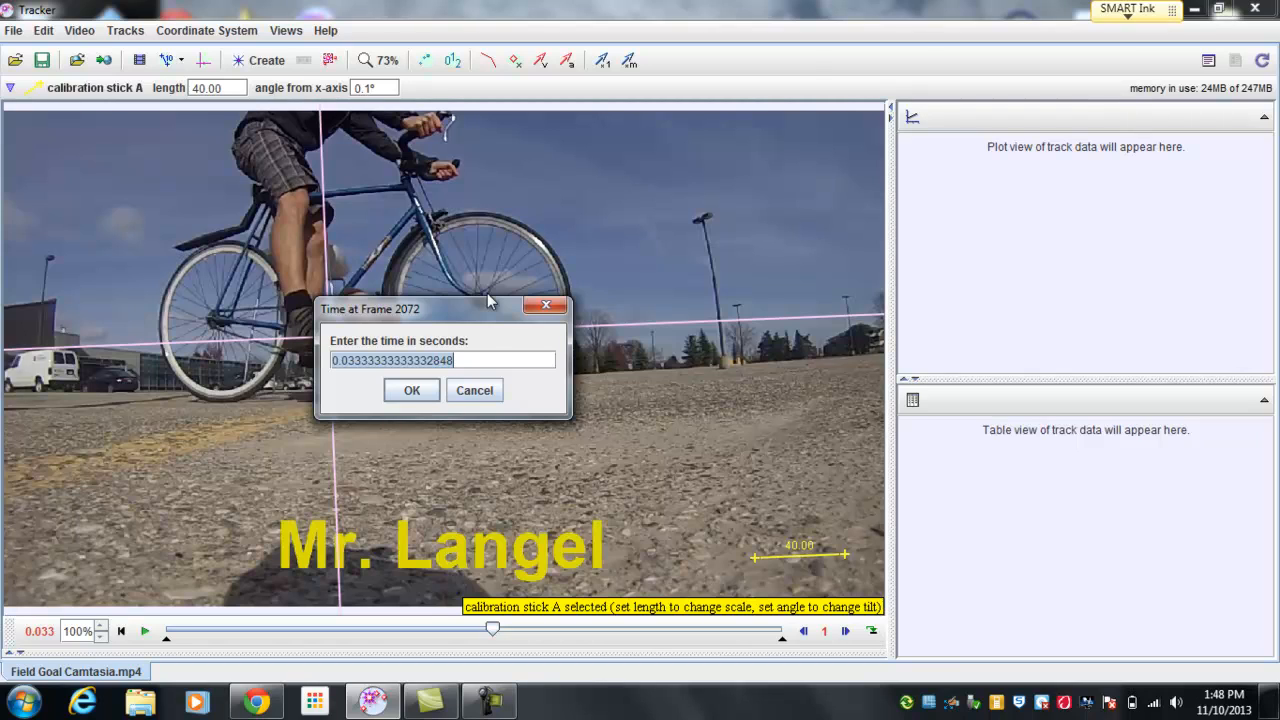
key("BackSpace")
type(".01")
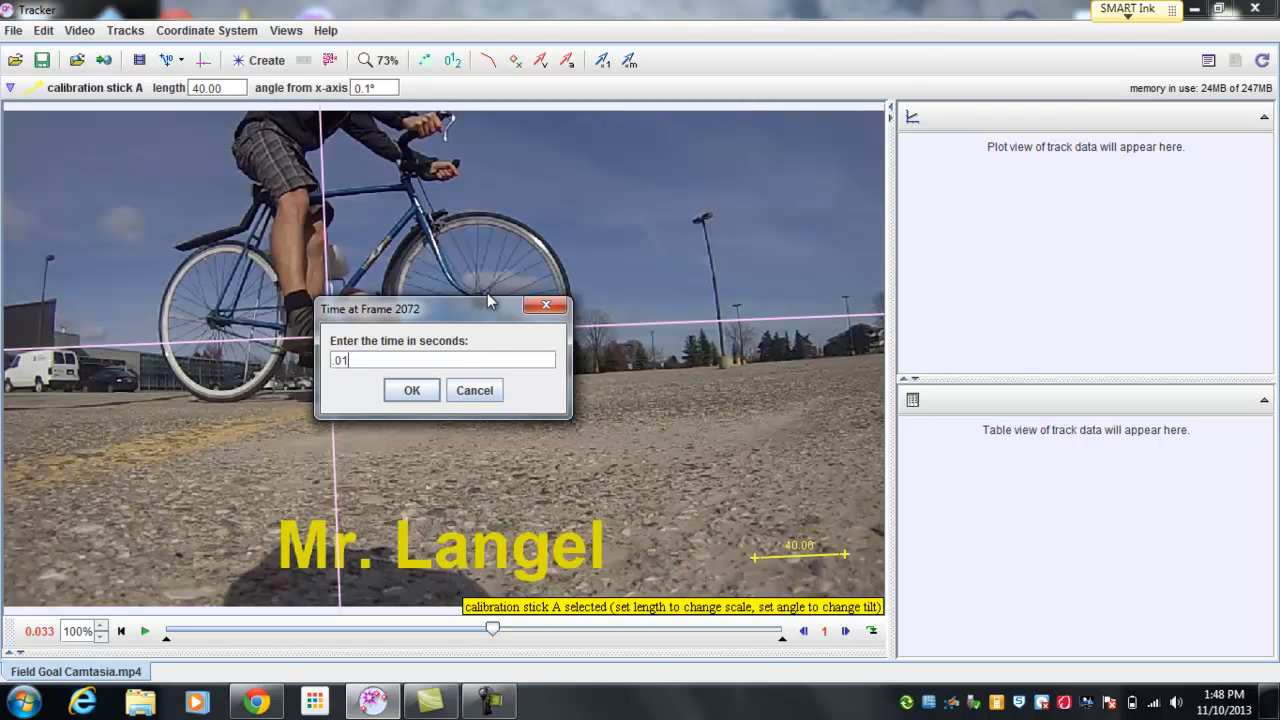
type("5")
left_click(412, 391)
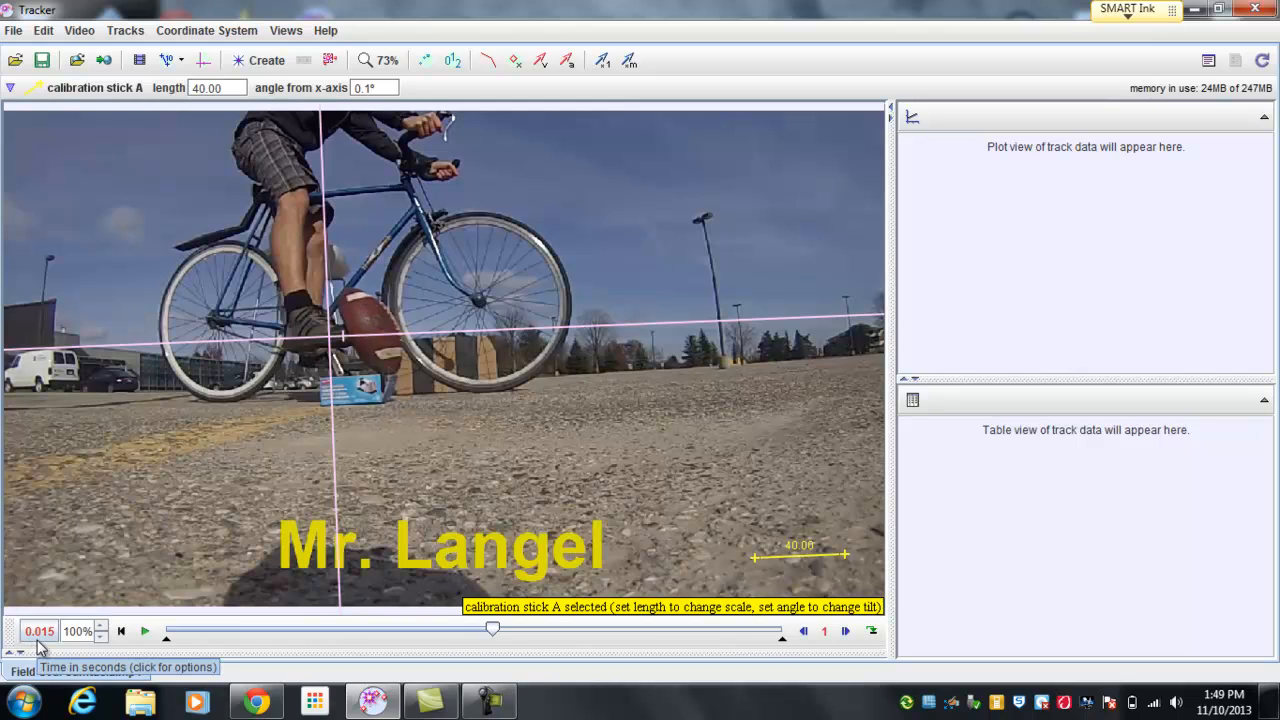
Step: Step through the frames around the kick to examine their times and the ball's flight, returning to the frame just before contact
left_click(805, 633)
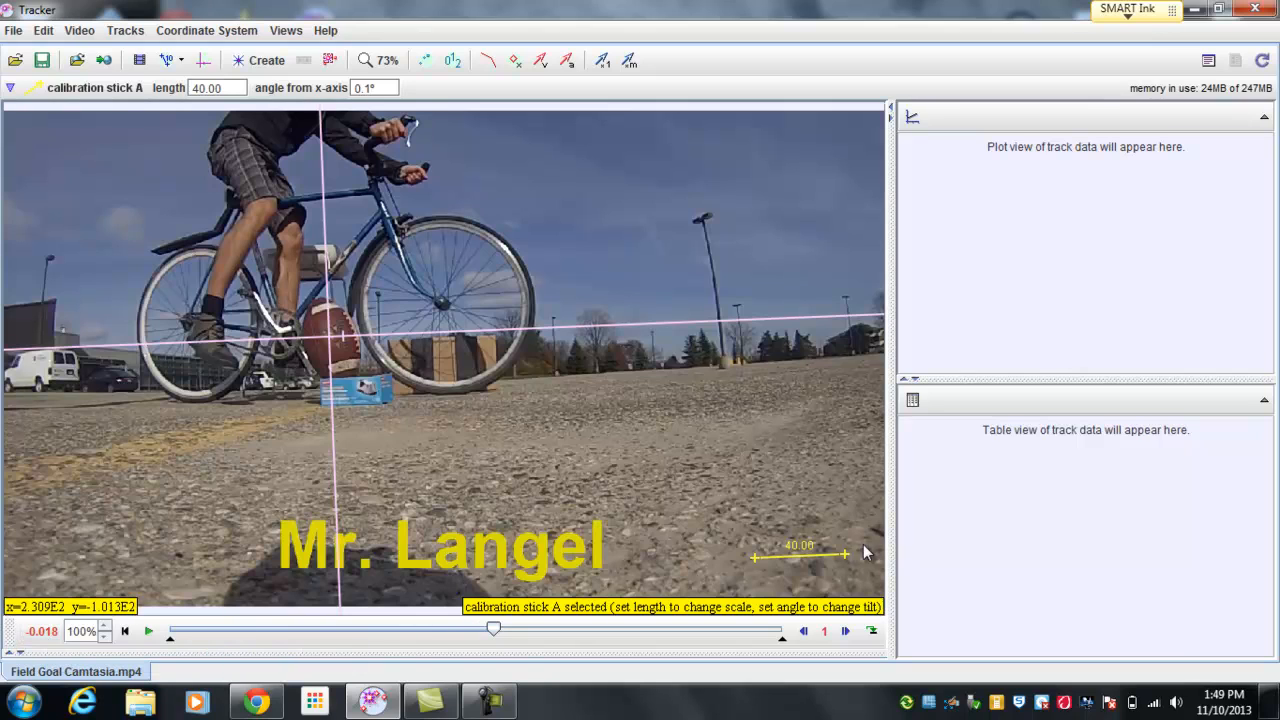
left_click(846, 631)
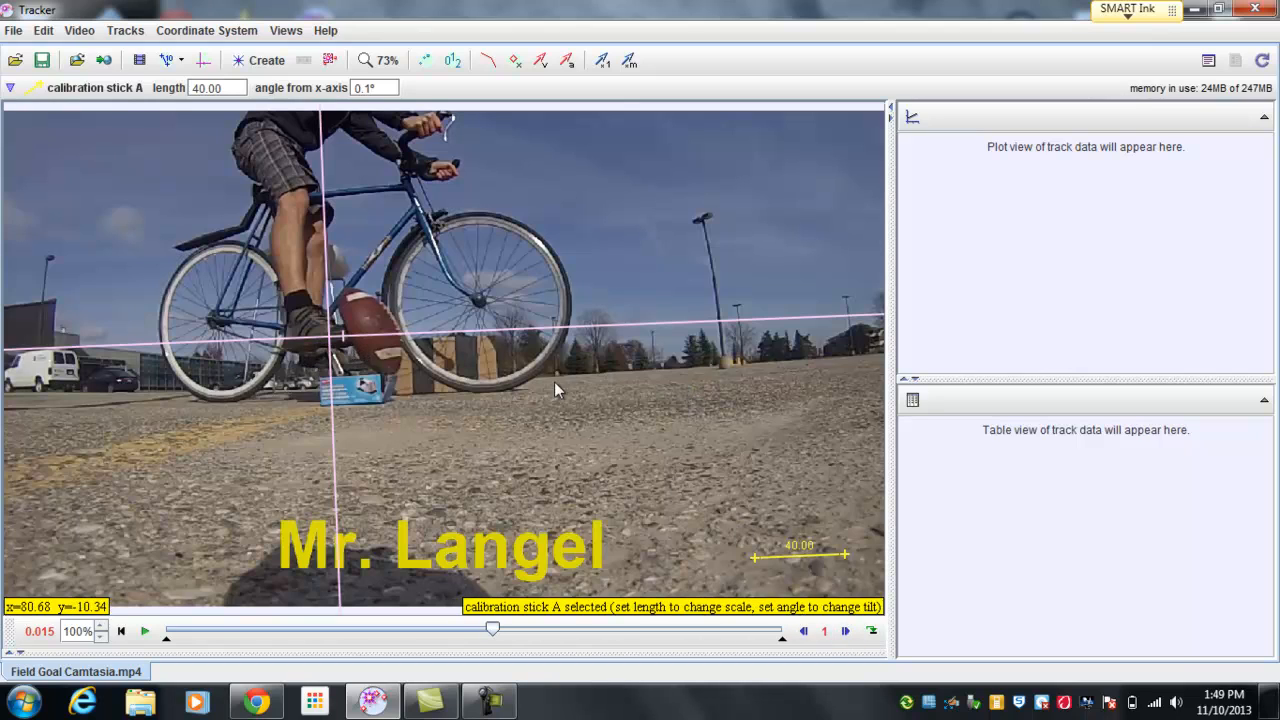
left_click(846, 631)
left_click(846, 631)
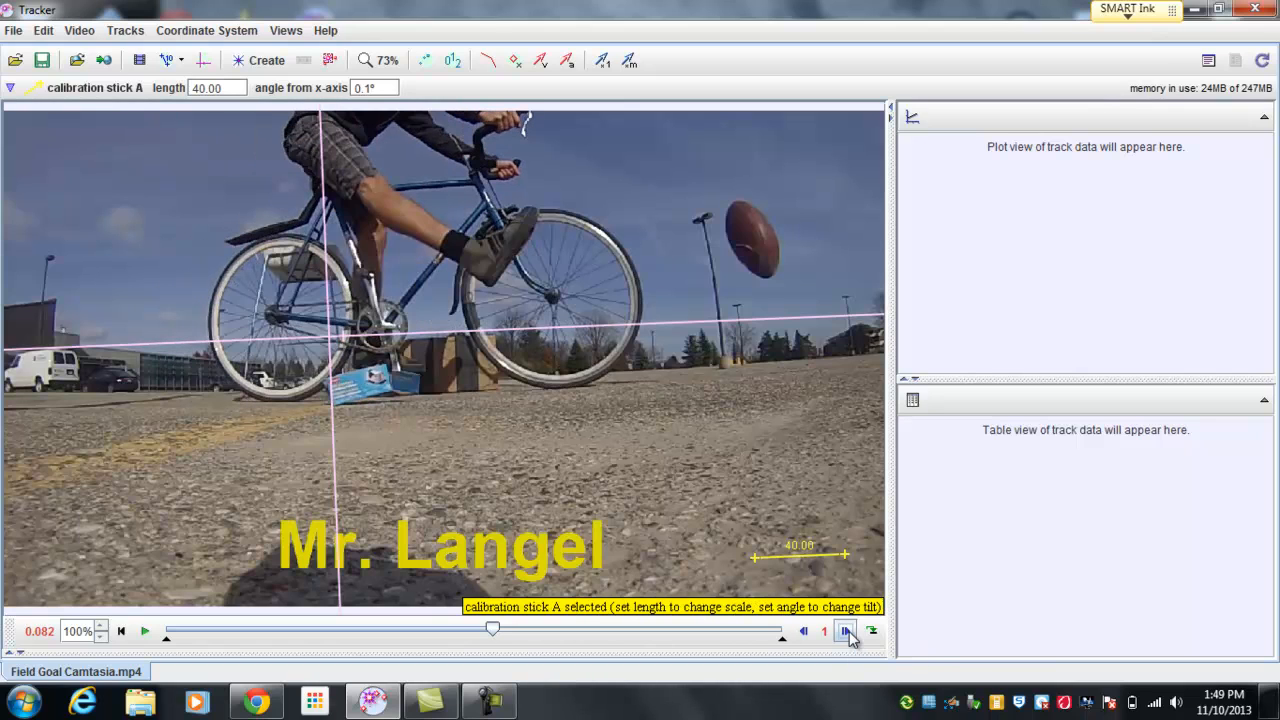
left_click(846, 631)
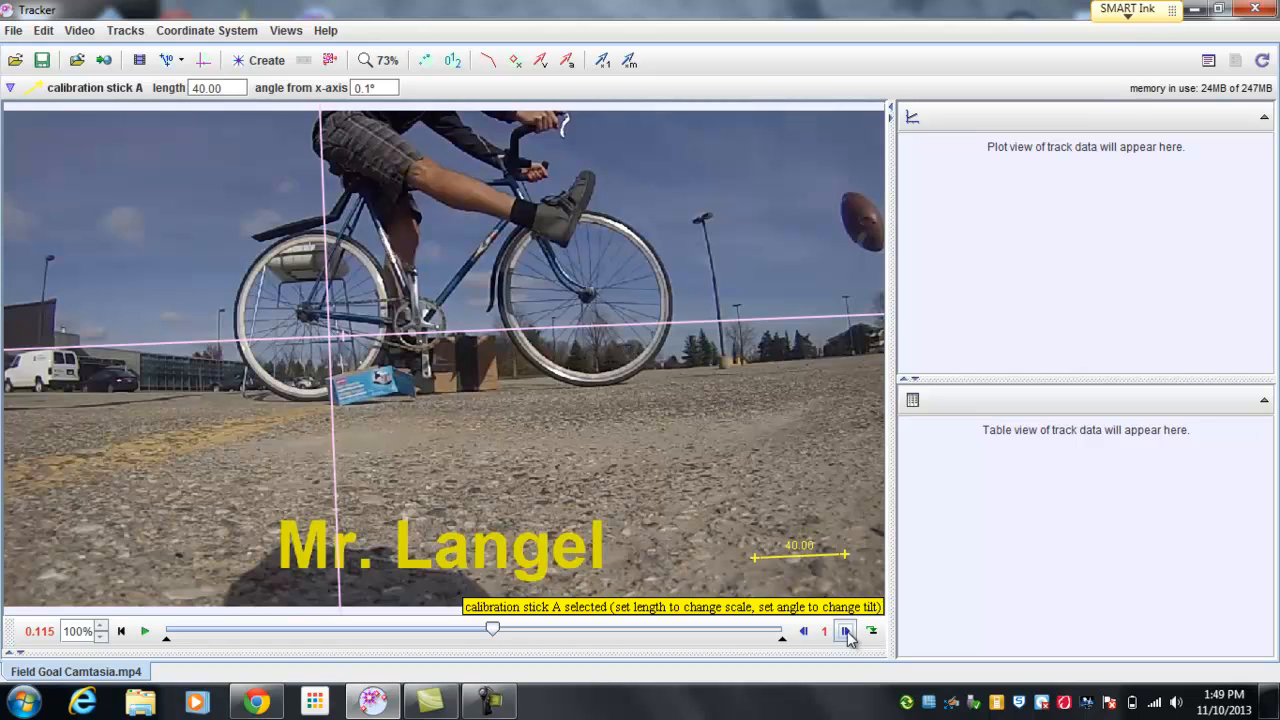
left_click(804, 631)
left_click(804, 631)
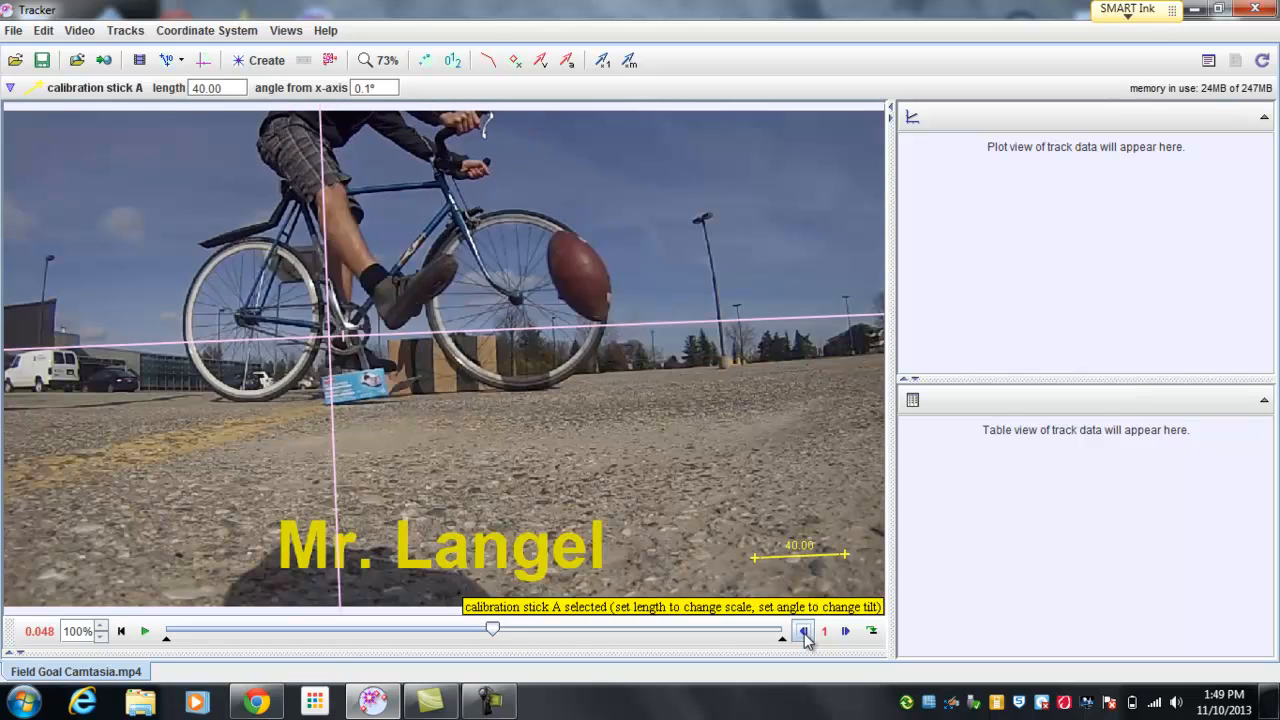
left_click(804, 631)
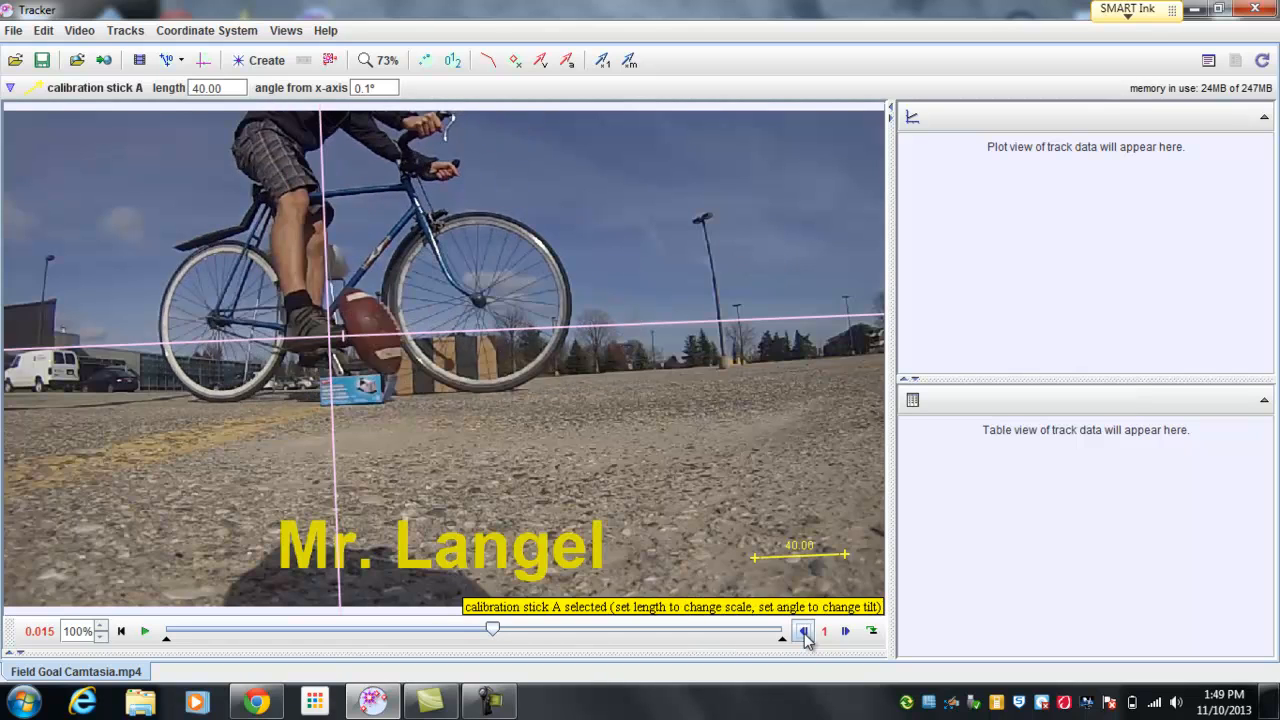
left_click(804, 631)
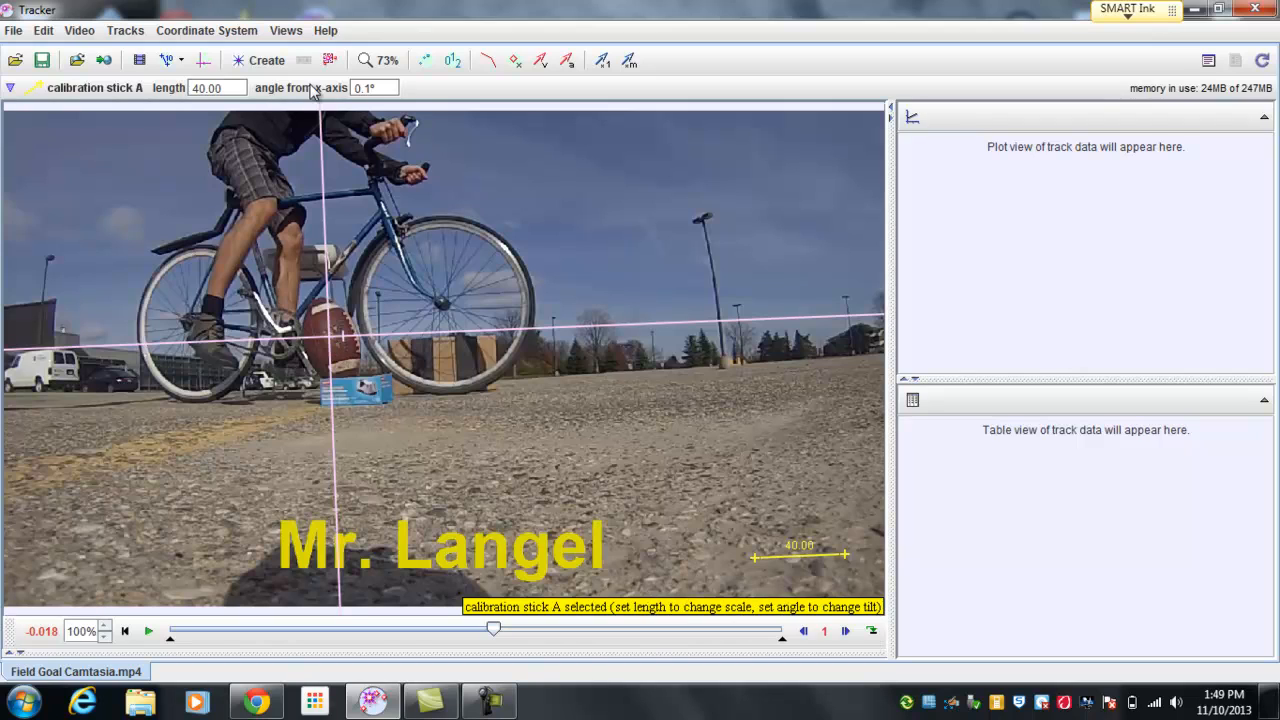
Step: Create a protractor measuring tool and move it into the open sky above the bicycle's front wheel
left_click(130, 31)
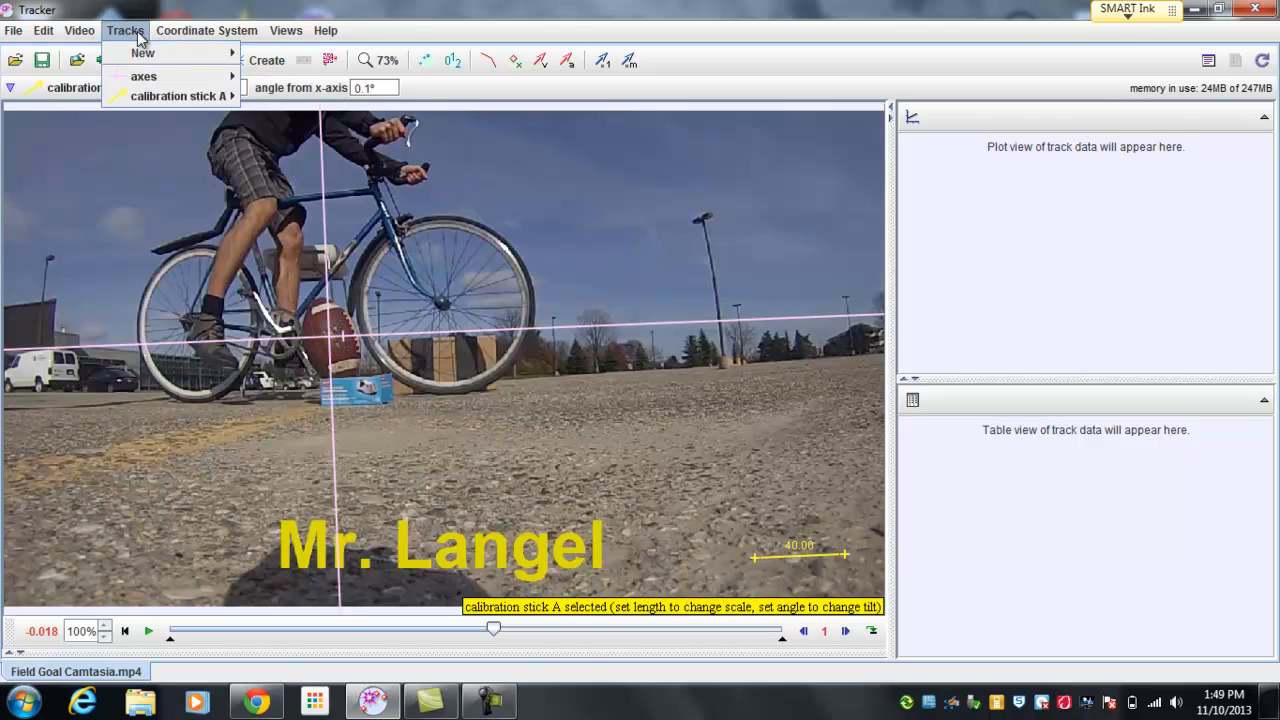
mouse_move(144, 58)
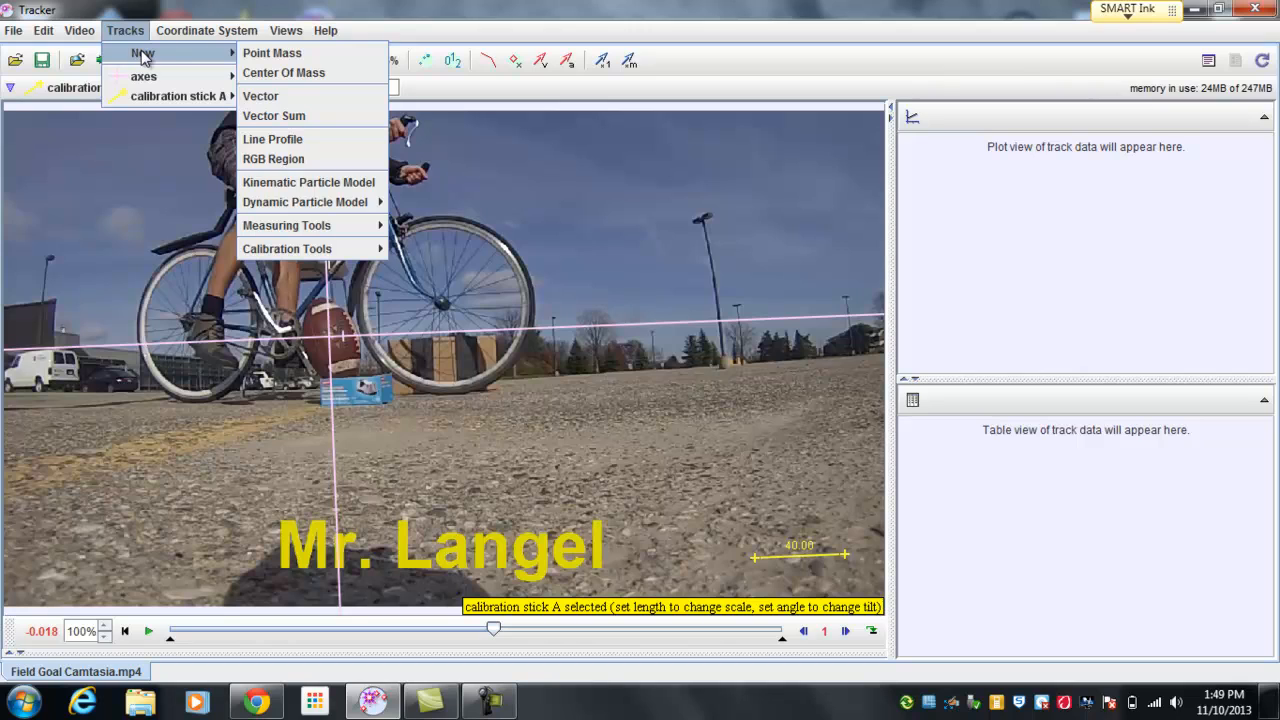
mouse_move(306, 230)
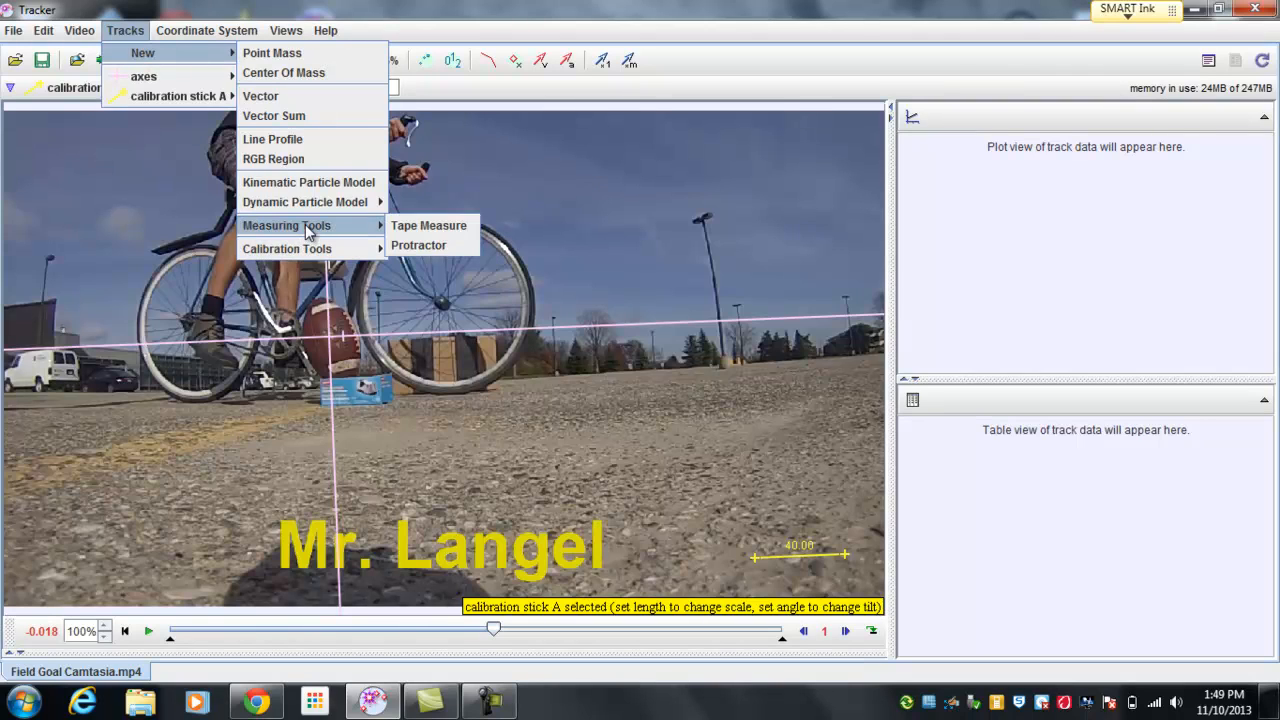
left_click(430, 246)
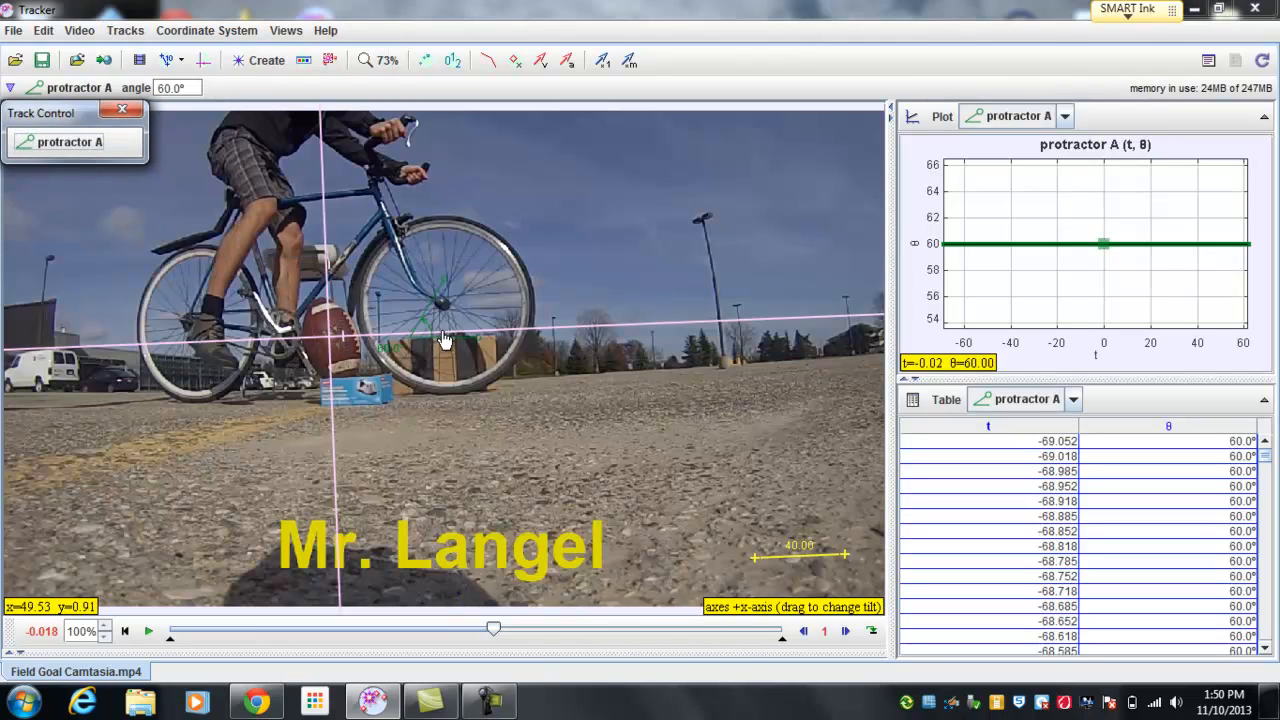
left_click_drag(445, 330, 570, 222)
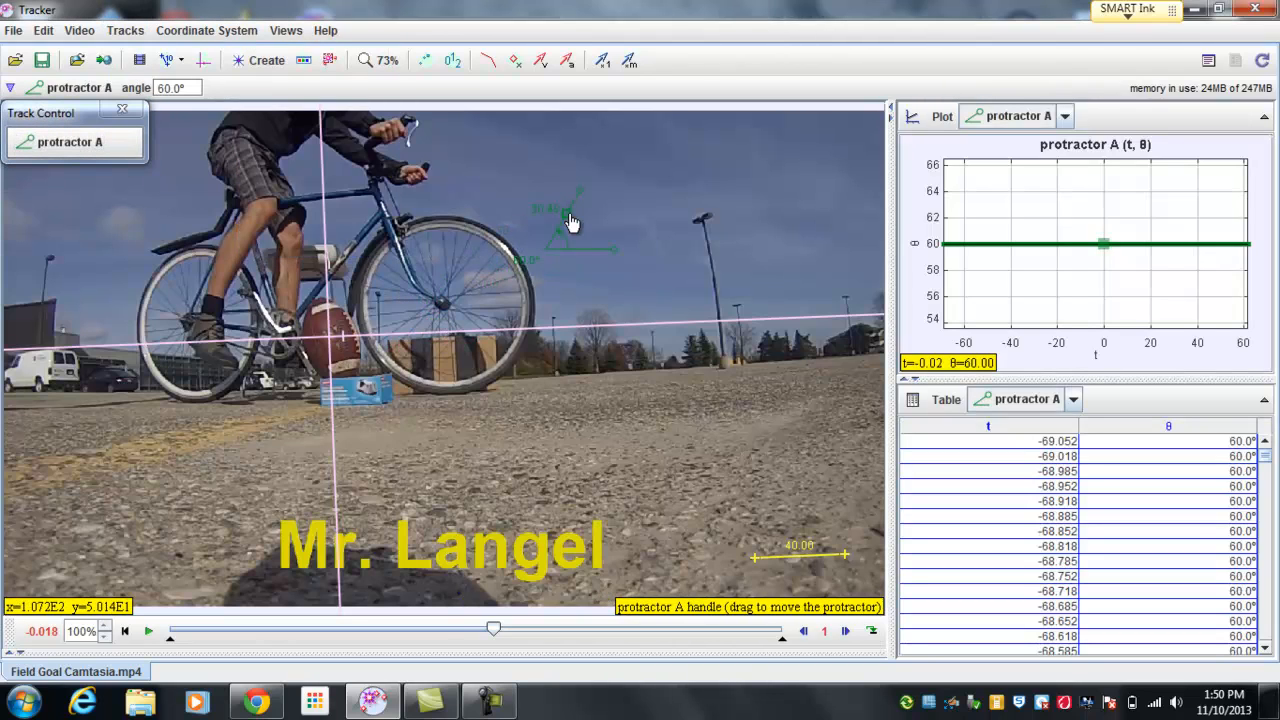
Step: Change the protractor's track color to the light cyan swatch 102, 255, 255
right_click(570, 213)
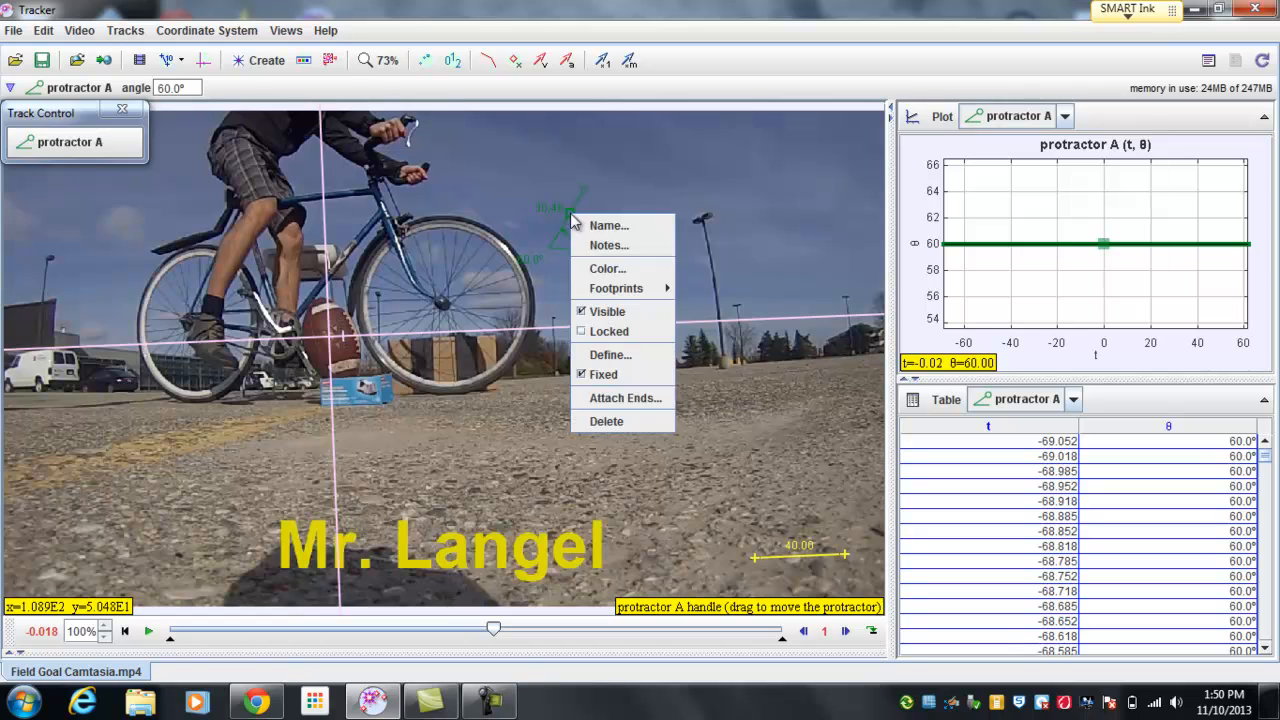
left_click(607, 269)
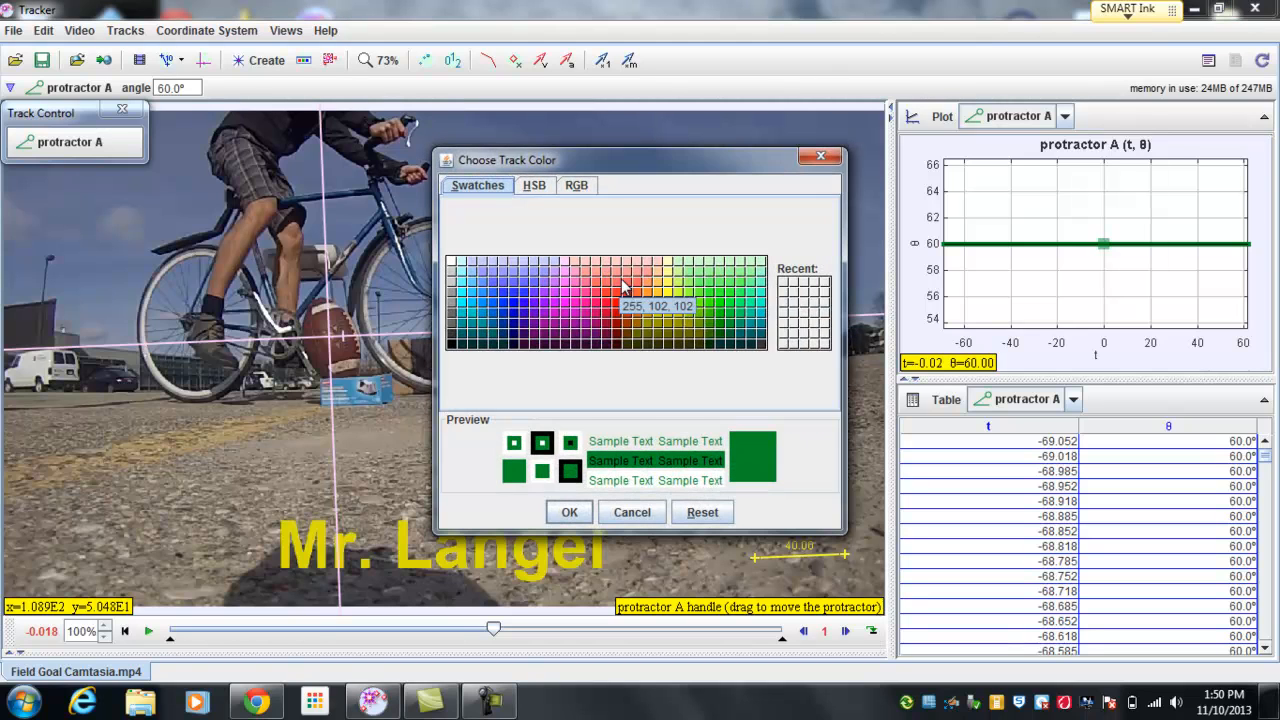
left_click(458, 287)
left_click(562, 513)
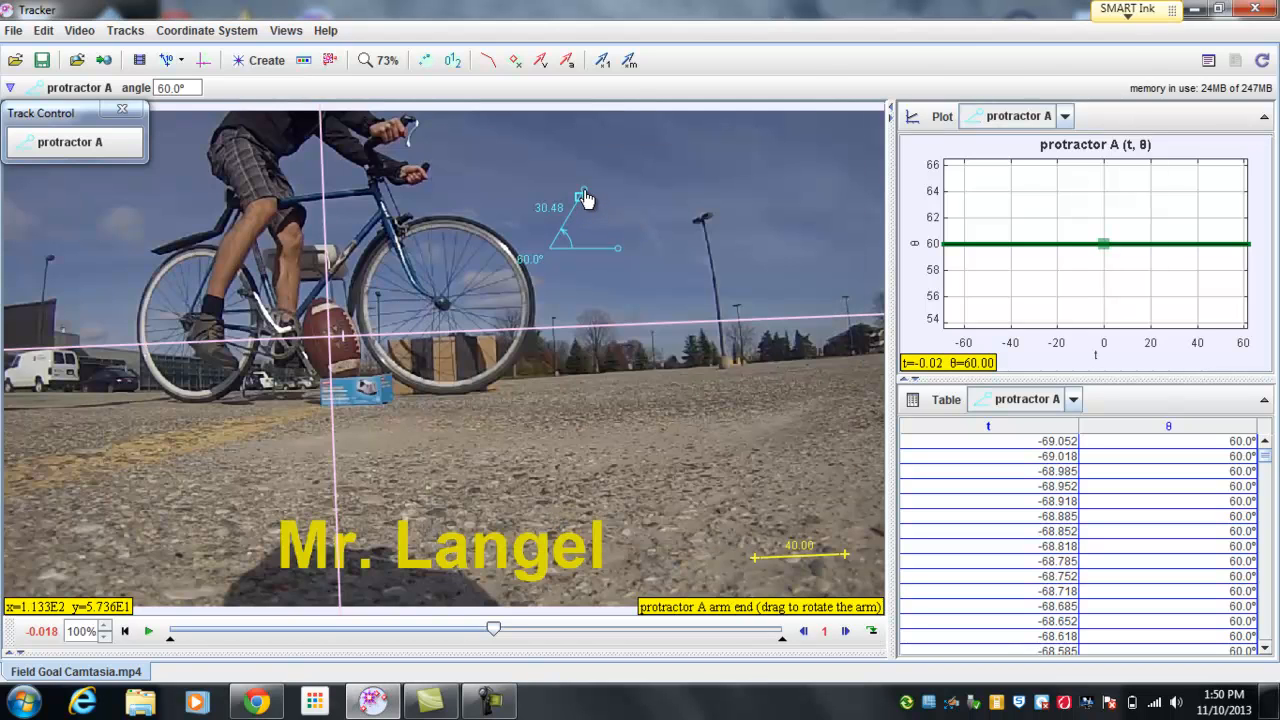
Step: Lengthen both protractor arms at an angle of about 44.5° and move the protractor so its vertex lies on the football
left_click_drag(584, 191, 609, 183)
left_click_drag(622, 258, 753, 241)
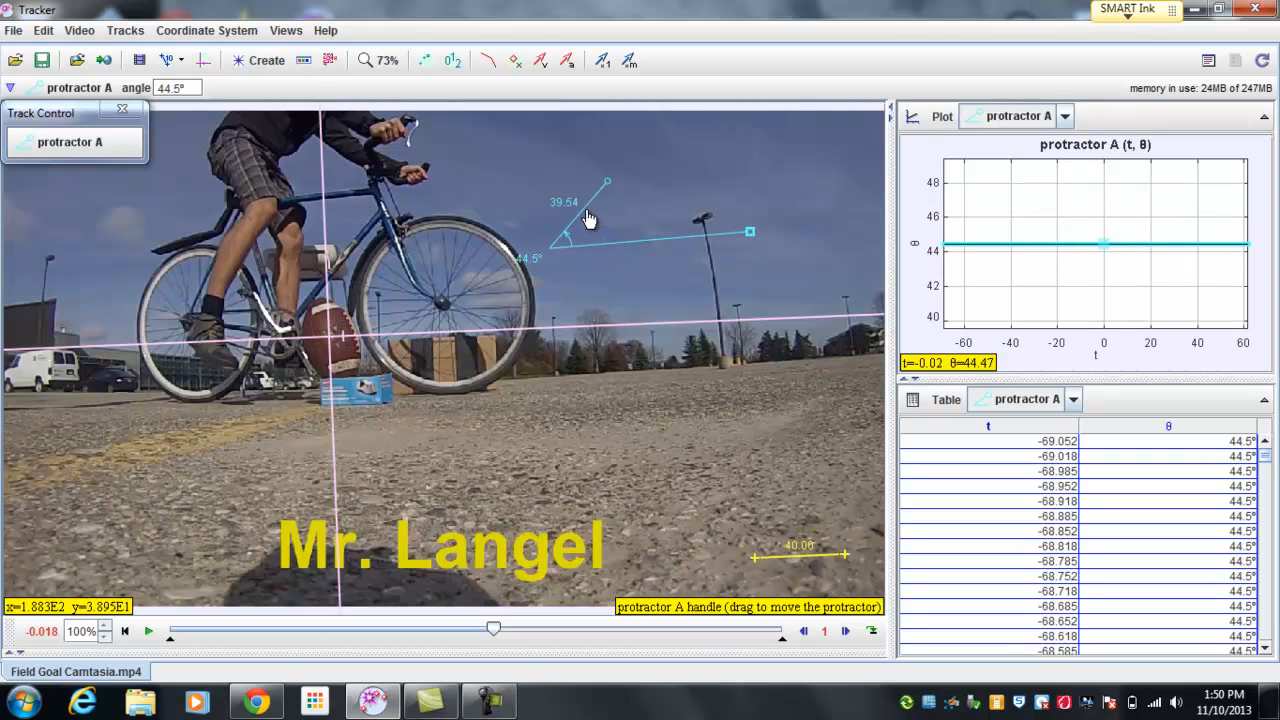
left_click_drag(588, 218, 365, 301)
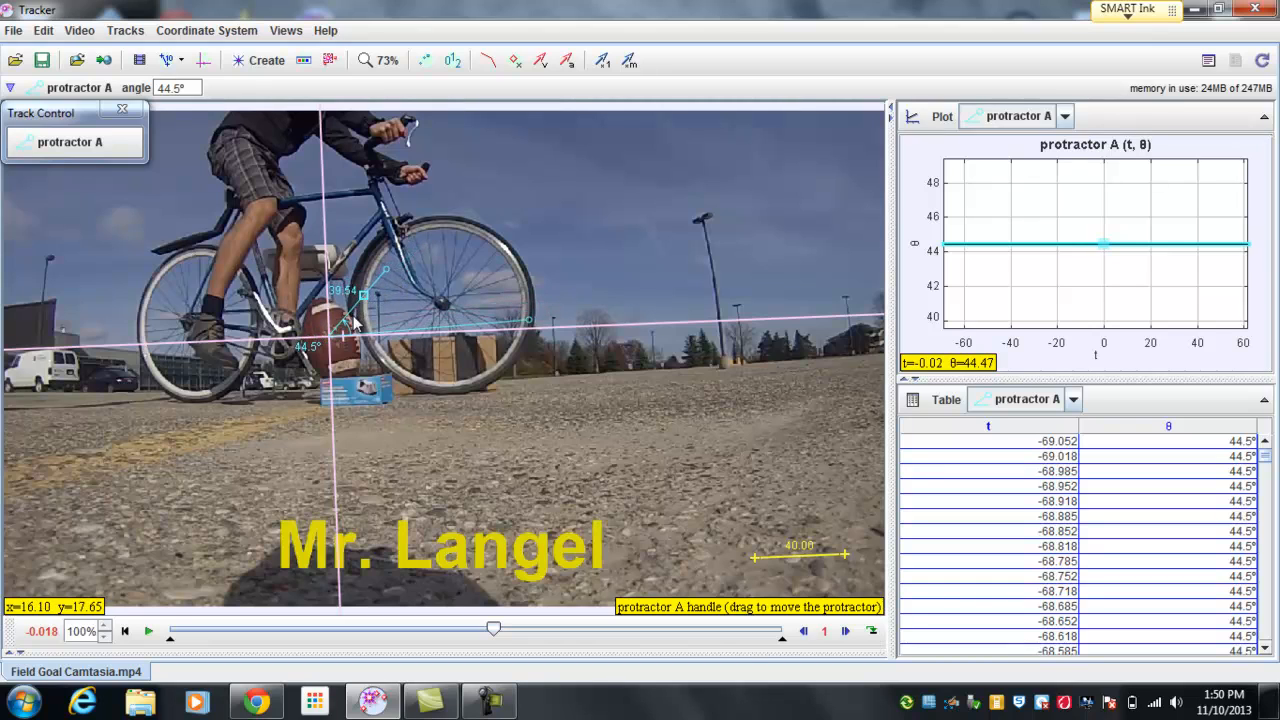
Step: Zoom in to 200% on the football and fine-position the protractor's vertex on the origin of the axes
right_click(637, 278)
right_click(606, 173)
right_click(606, 173)
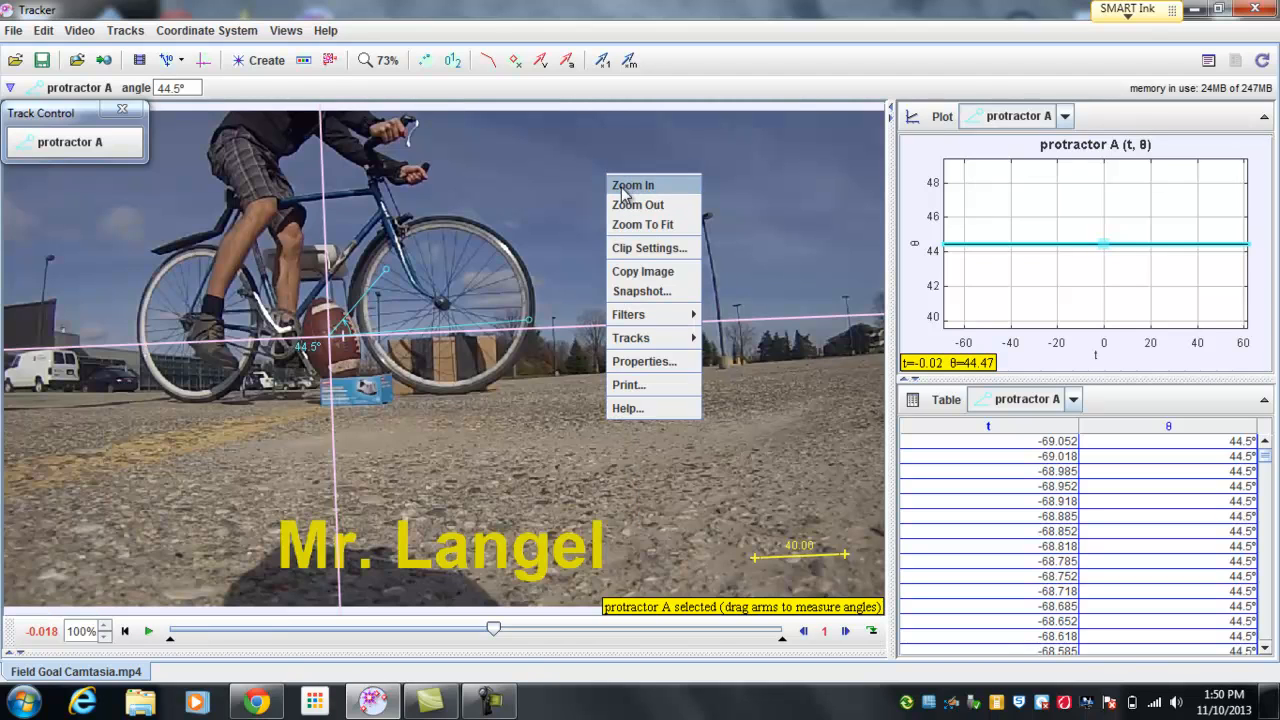
left_click(626, 187)
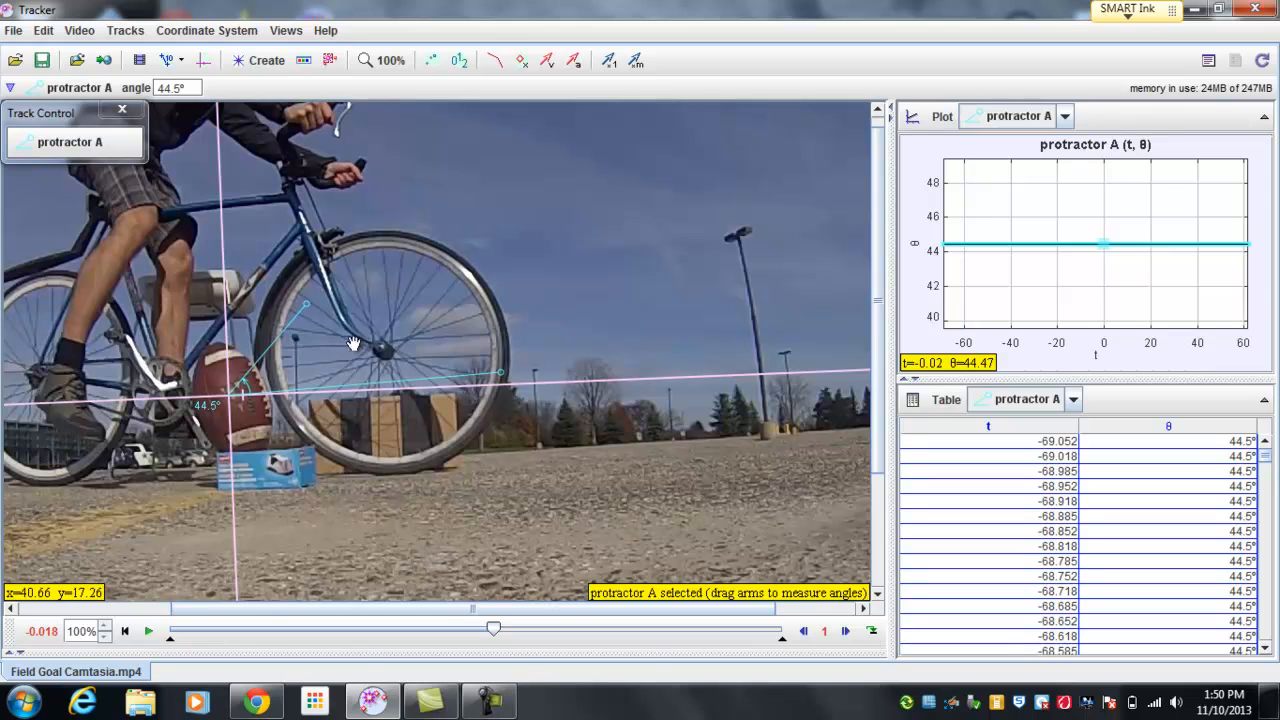
left_click_drag(353, 344, 591, 289)
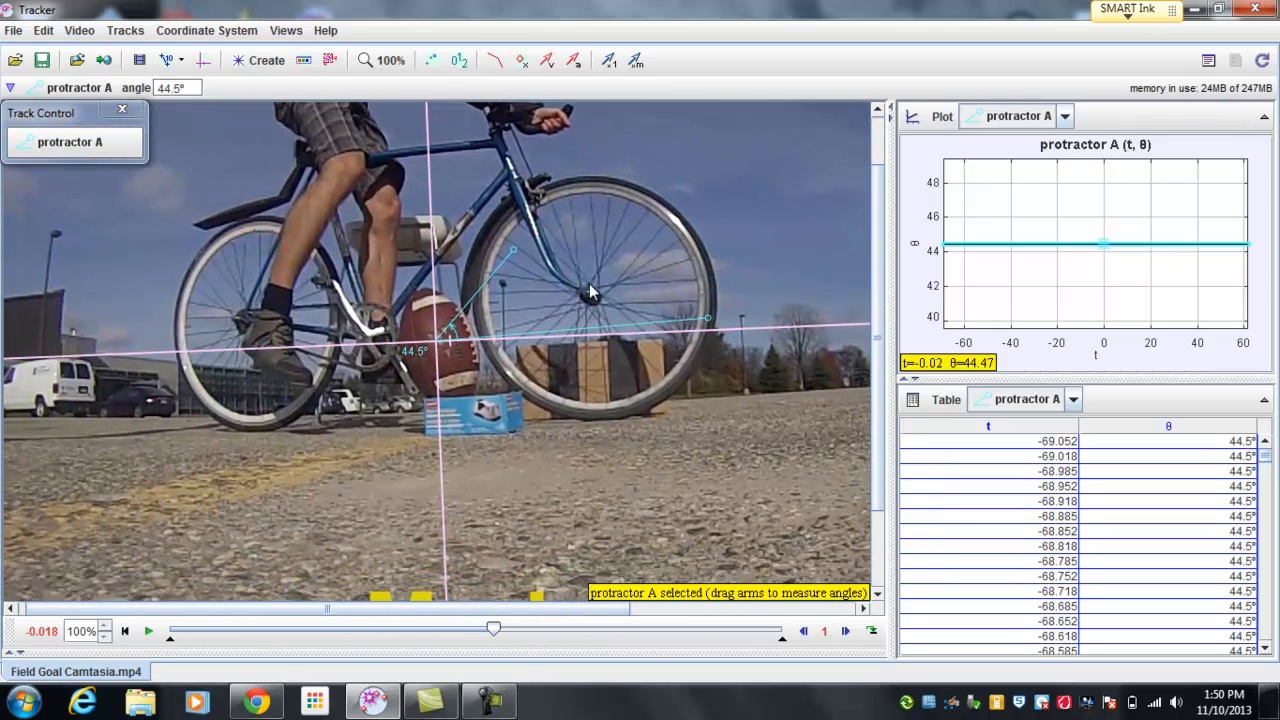
right_click(591, 288)
left_click(604, 297)
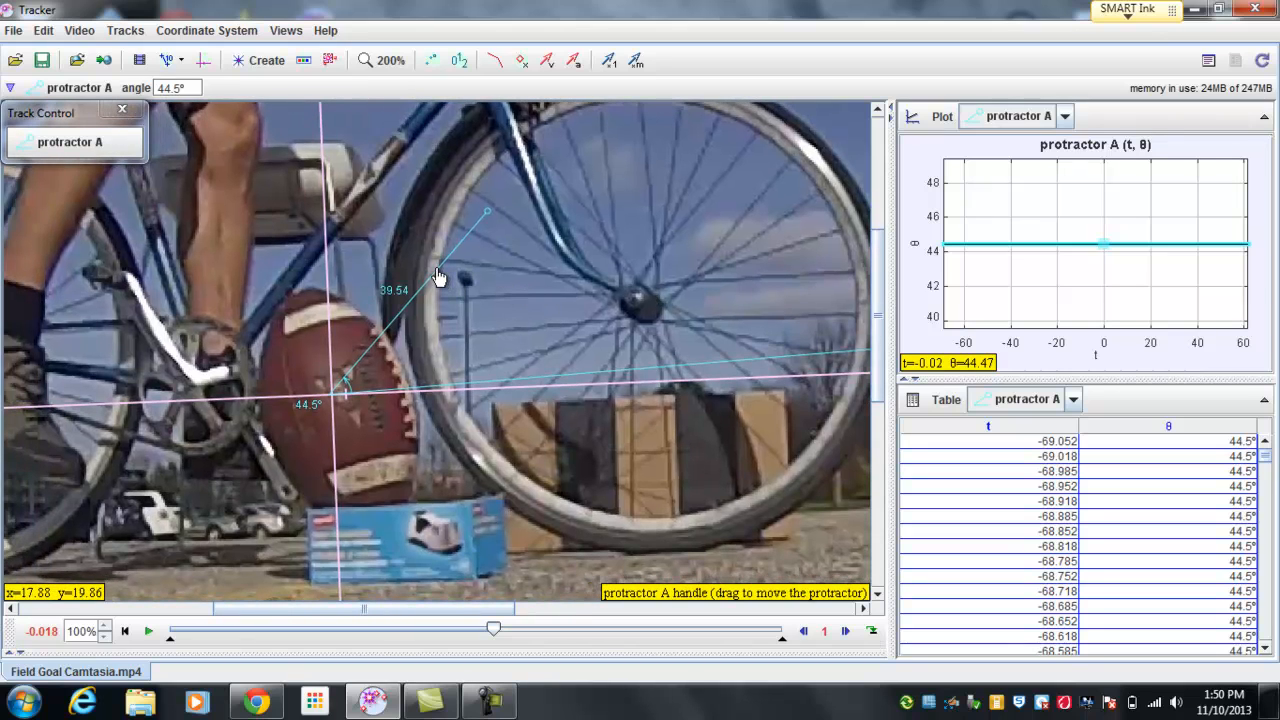
left_click_drag(440, 277, 443, 279)
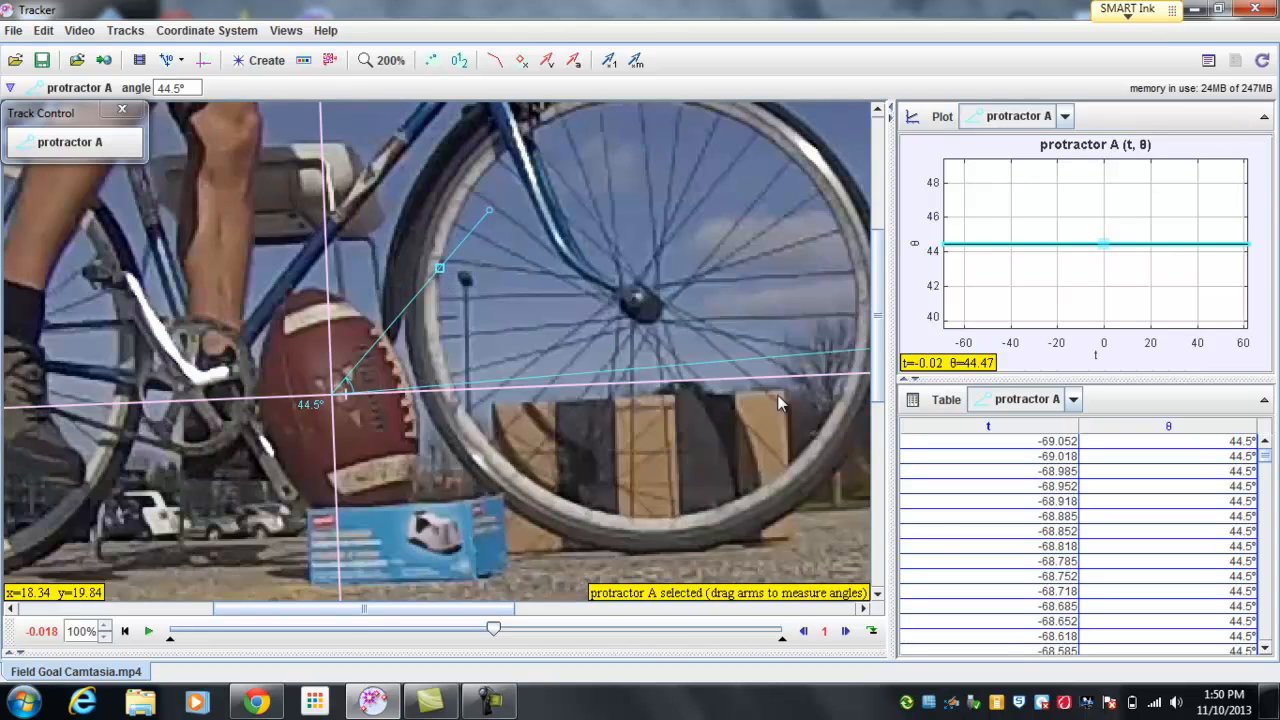
Step: Align the protractor's base arm with the x-axis and extend the other arm past the front wheel at about 20.2°
left_click_drag(752, 482, 597, 475)
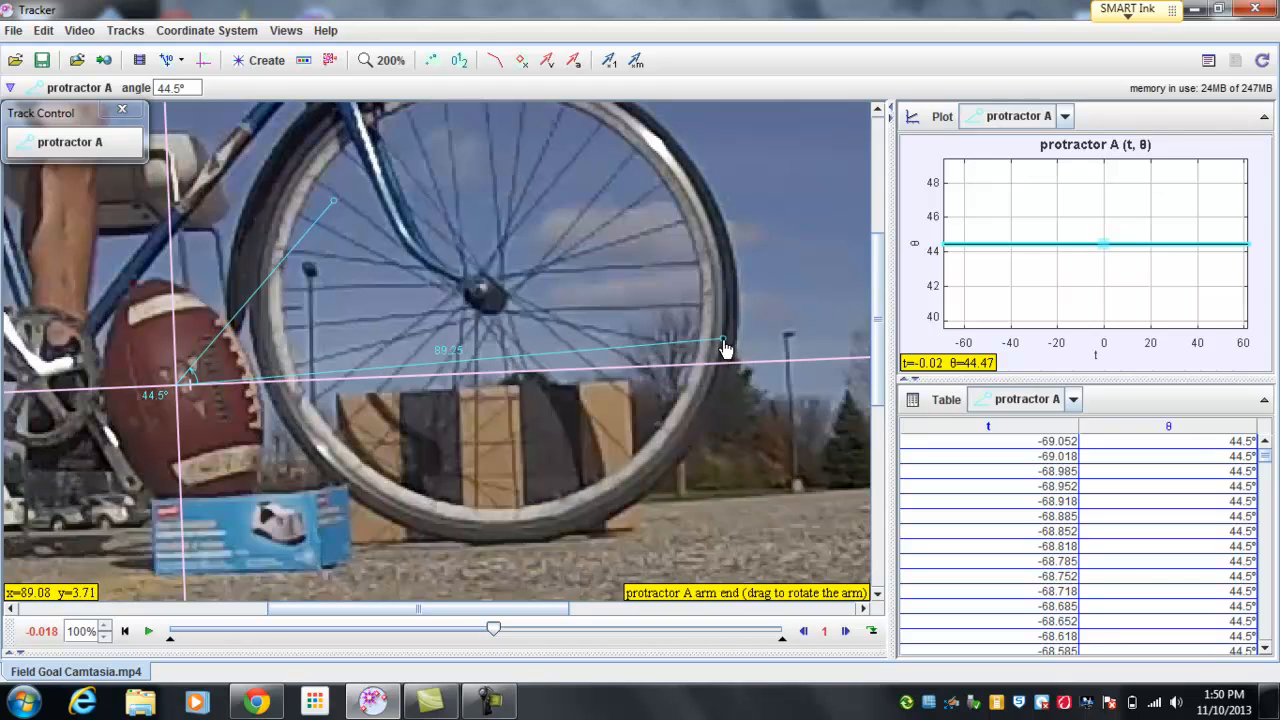
left_click_drag(729, 349, 770, 371)
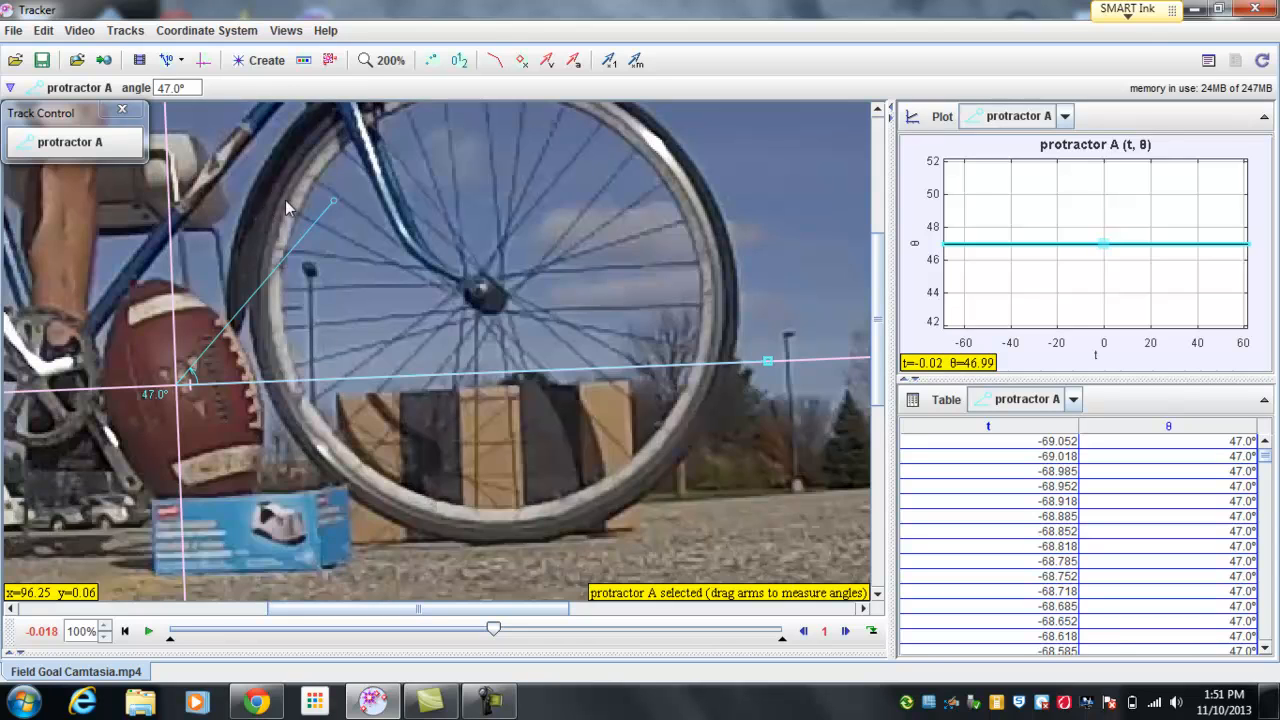
left_click_drag(335, 208, 562, 188)
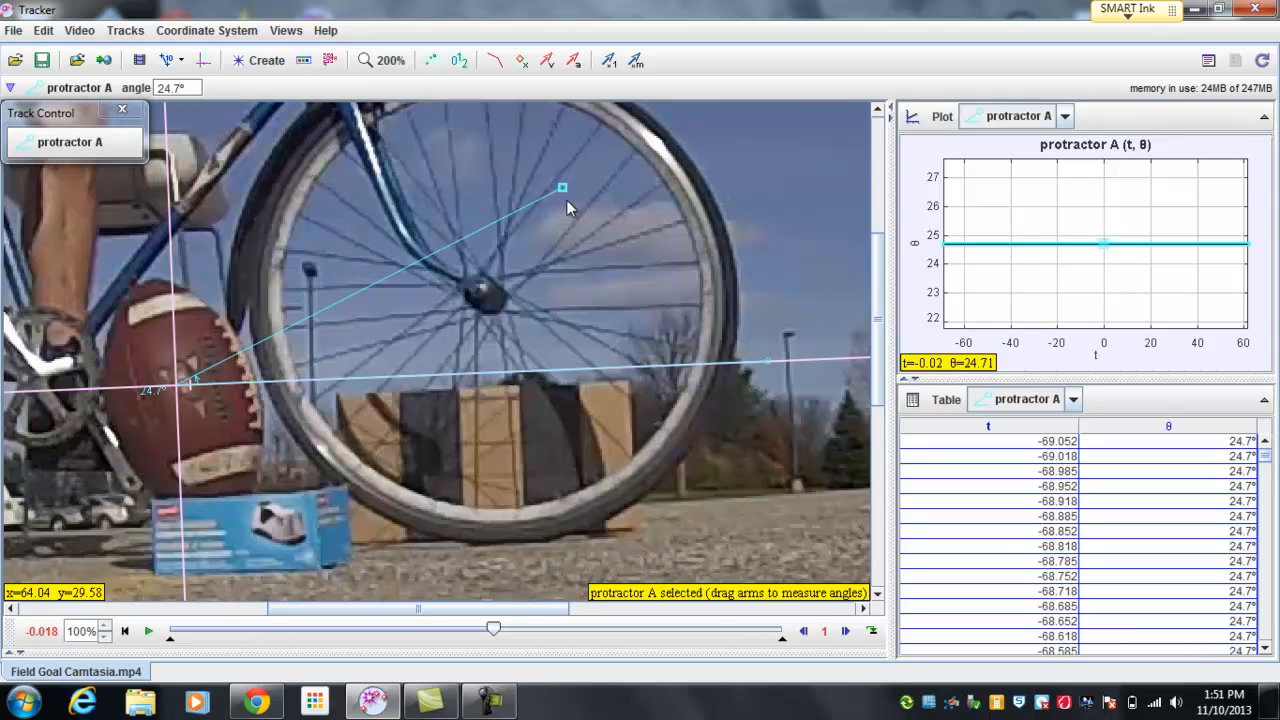
left_click_drag(562, 189, 731, 155)
Step: Advance two frames to 0.048 s and swing the protractor's upper arm end onto the airborne football
right_click(756, 180)
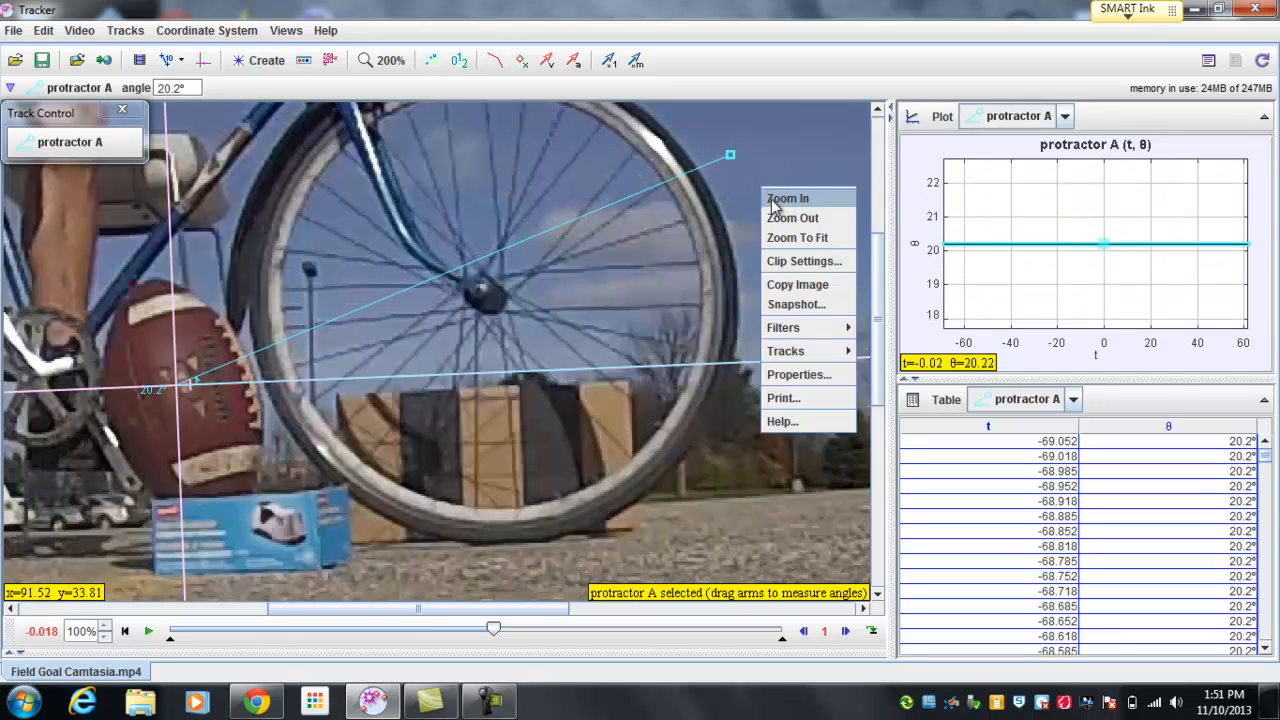
left_click(778, 219)
left_click_drag(678, 376, 520, 485)
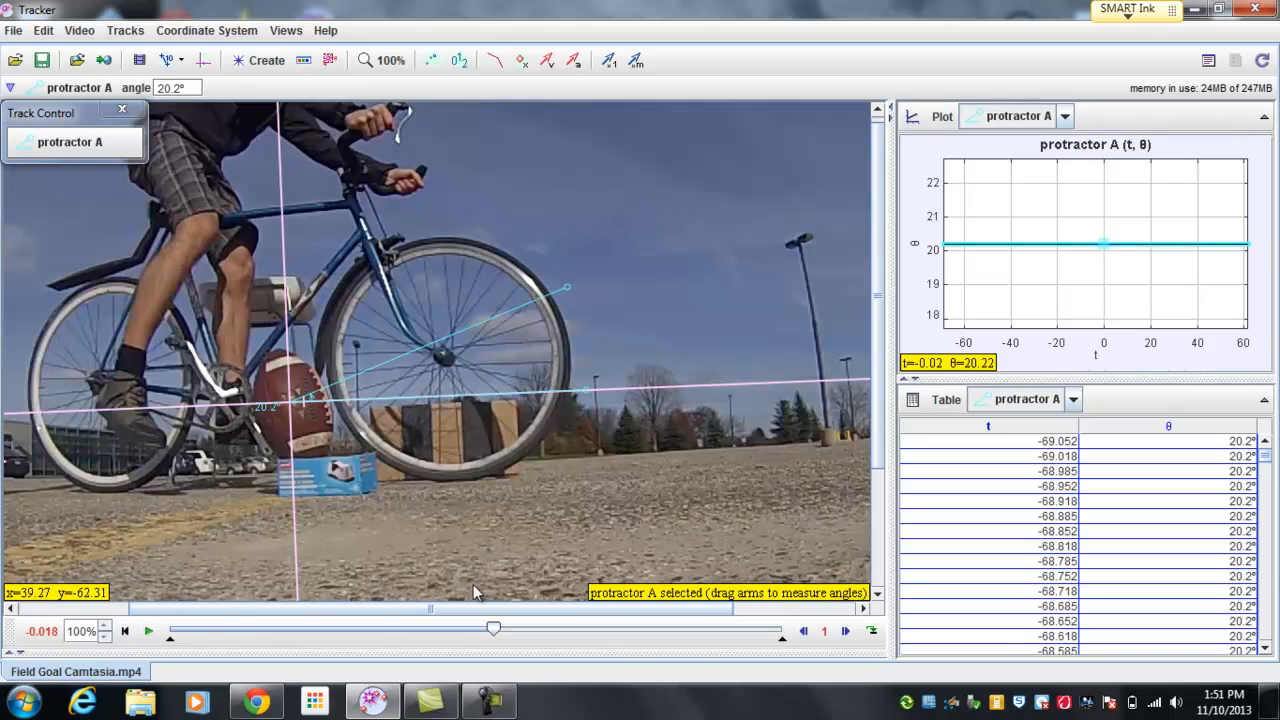
left_click(845, 631)
left_click(845, 633)
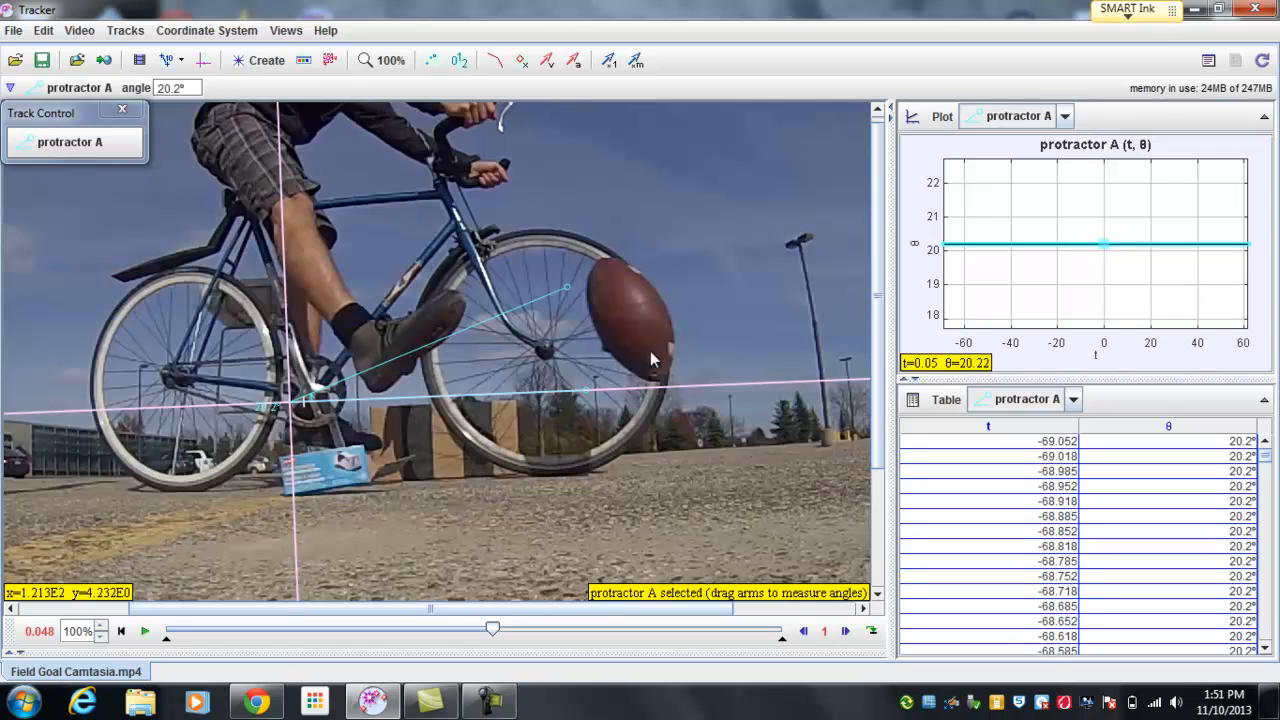
left_click_drag(567, 296, 635, 324)
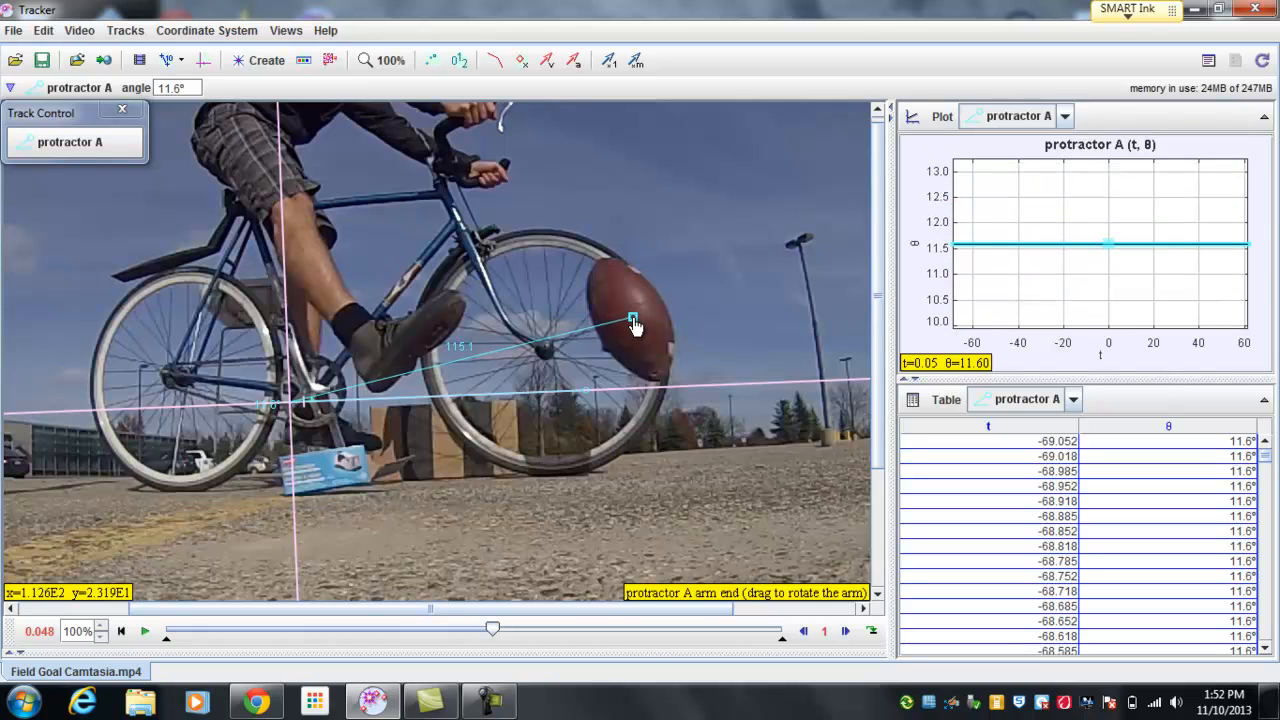
Step: Refine the upper arm end onto the football's center at 200% zoom, for an angle of about 10.9°, and return to 100%
right_click(668, 306)
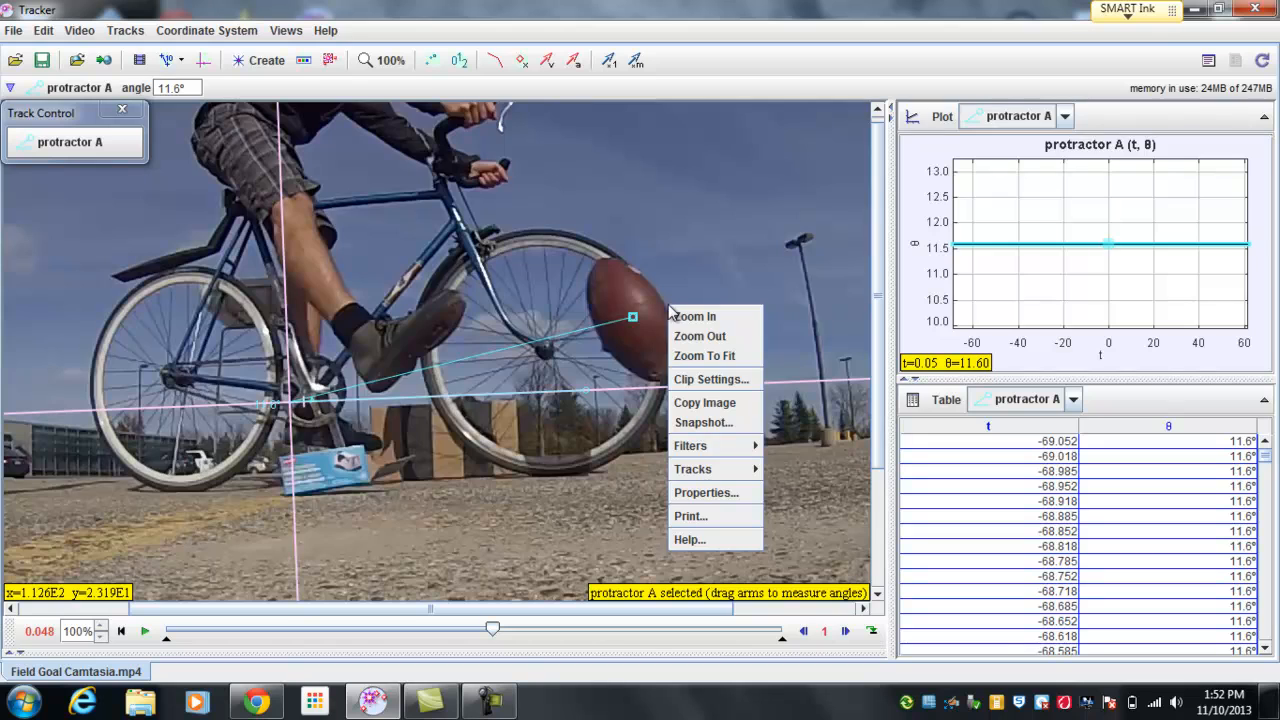
left_click(678, 313)
left_click_drag(599, 331, 598, 336)
left_click_drag(598, 339, 599, 340)
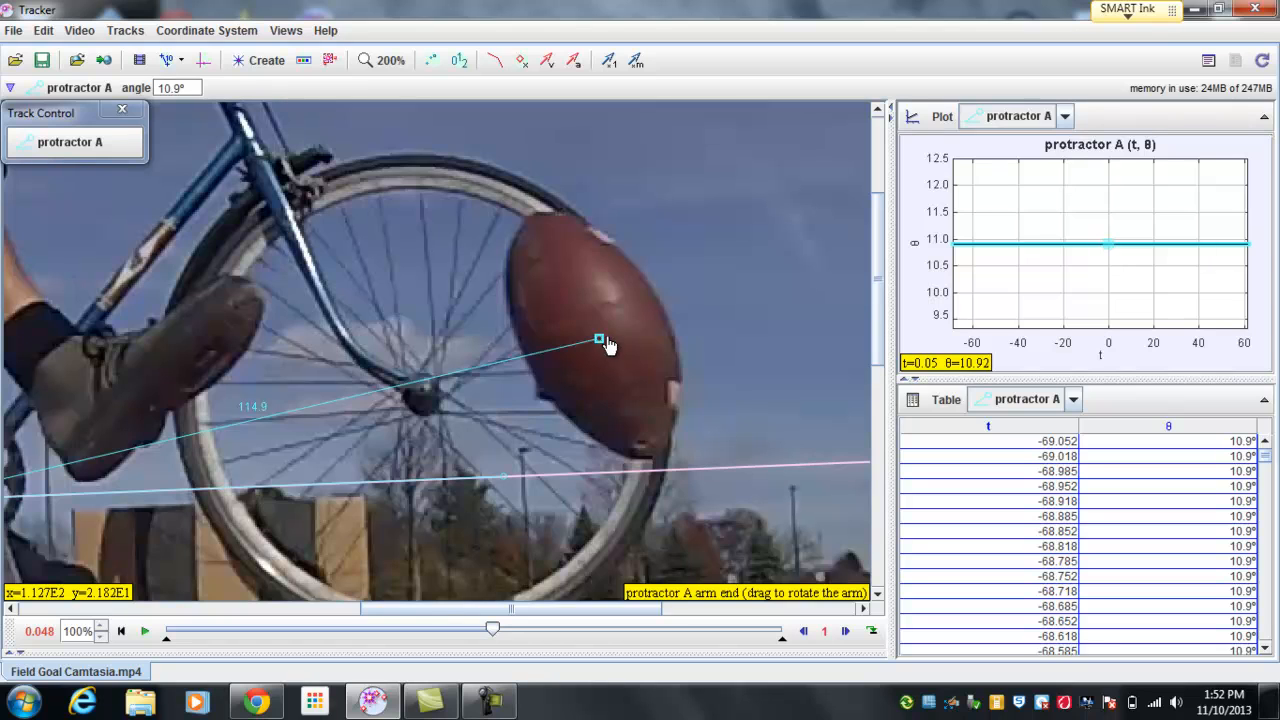
right_click(687, 306)
left_click(702, 338)
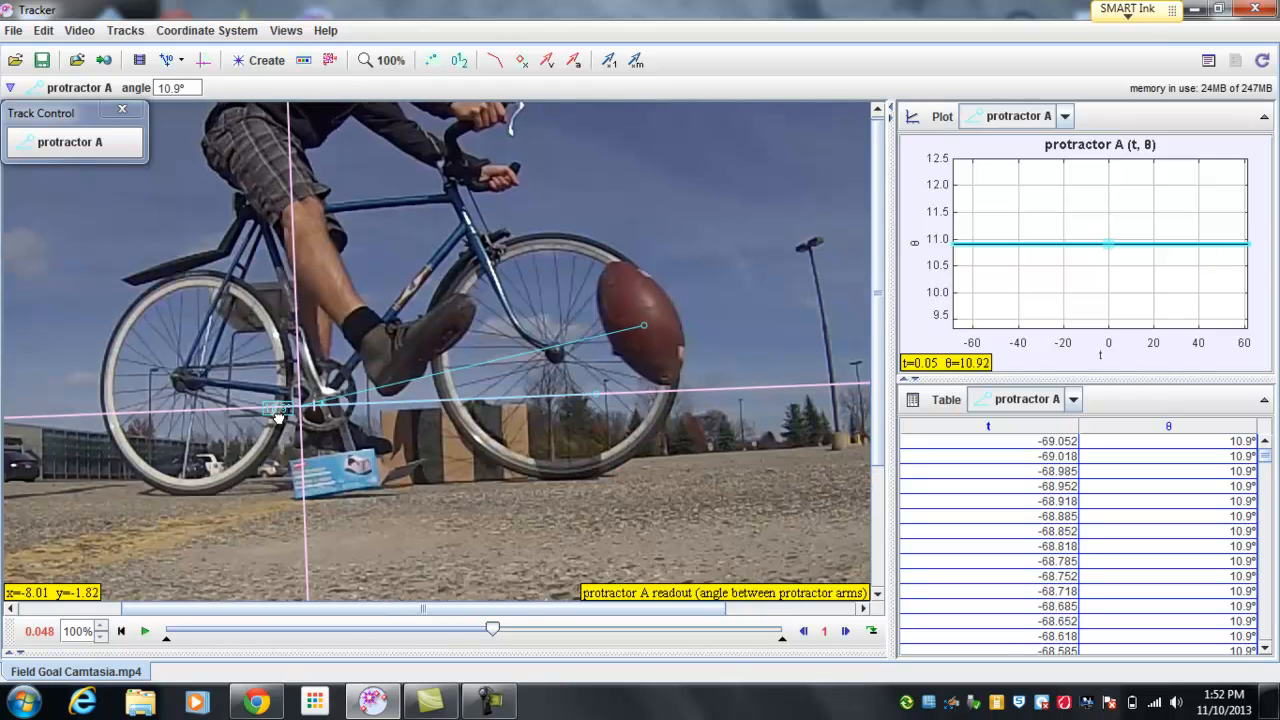
left_click_drag(279, 418, 307, 395)
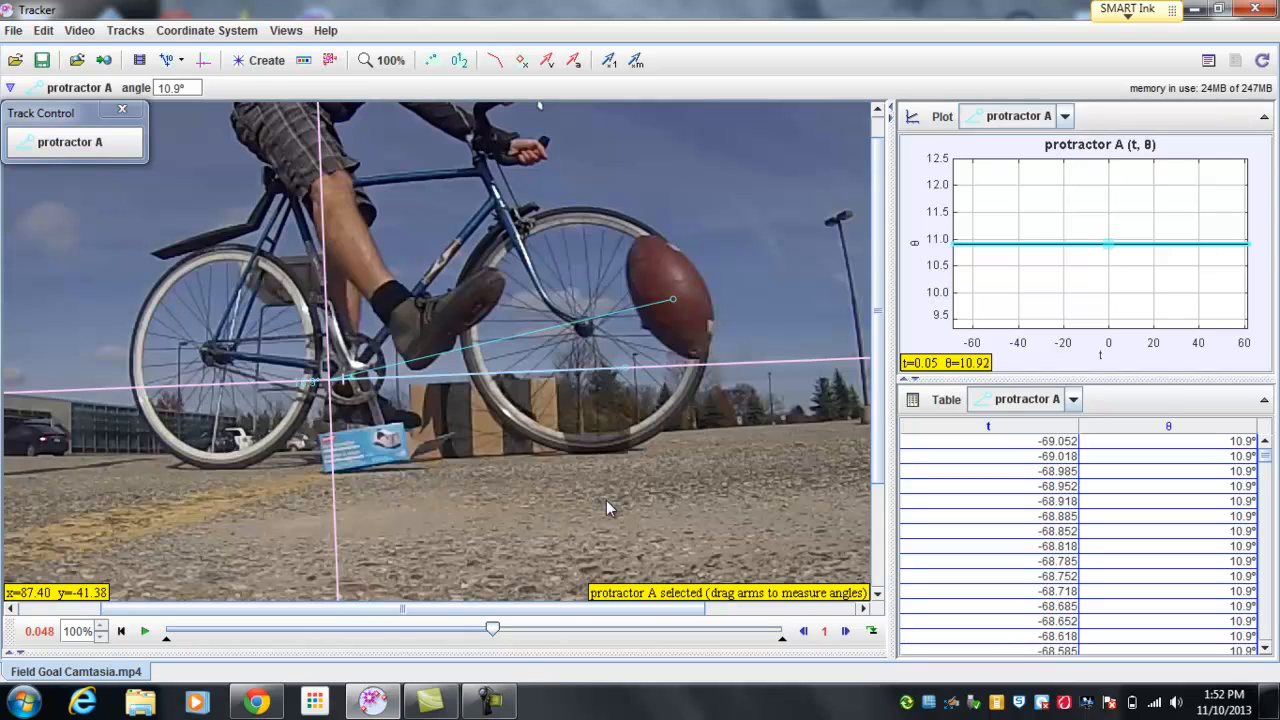
right_click(634, 486)
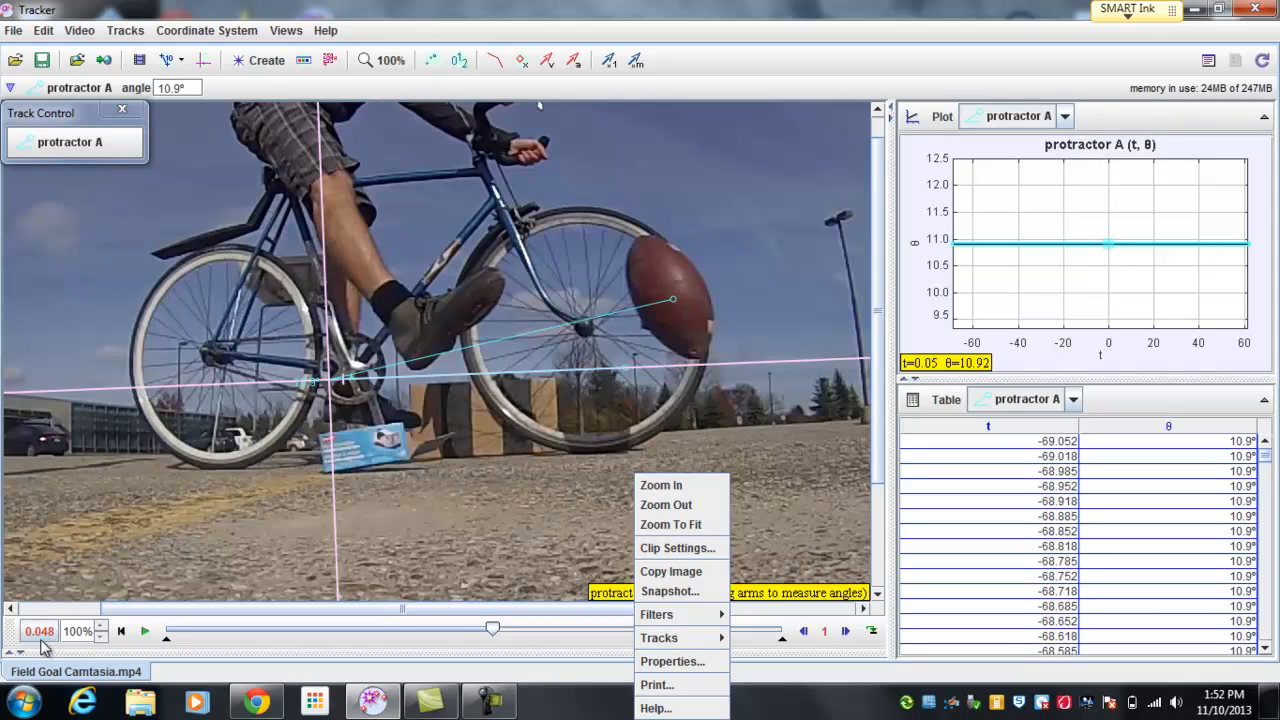
left_click(818, 518)
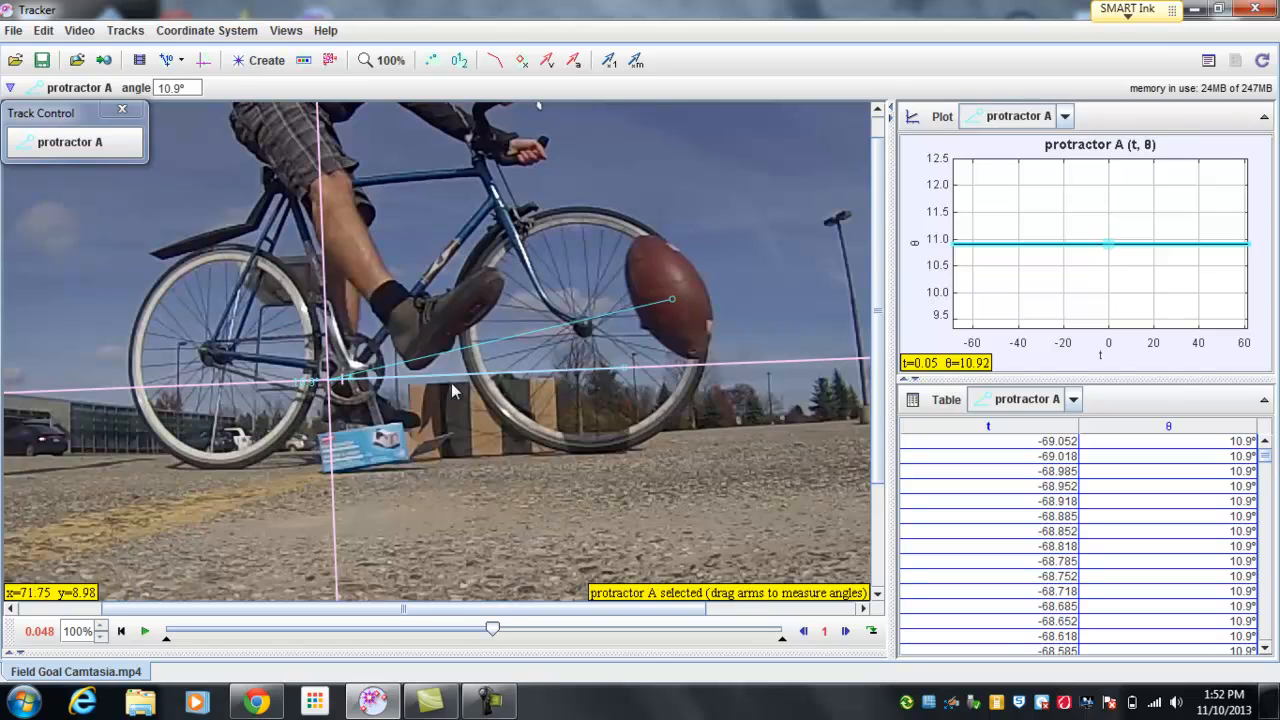
Step: Check the current frame's number by switching the player readout to Frame, and set it back to Time
left_click(44, 637)
mouse_move(50, 645)
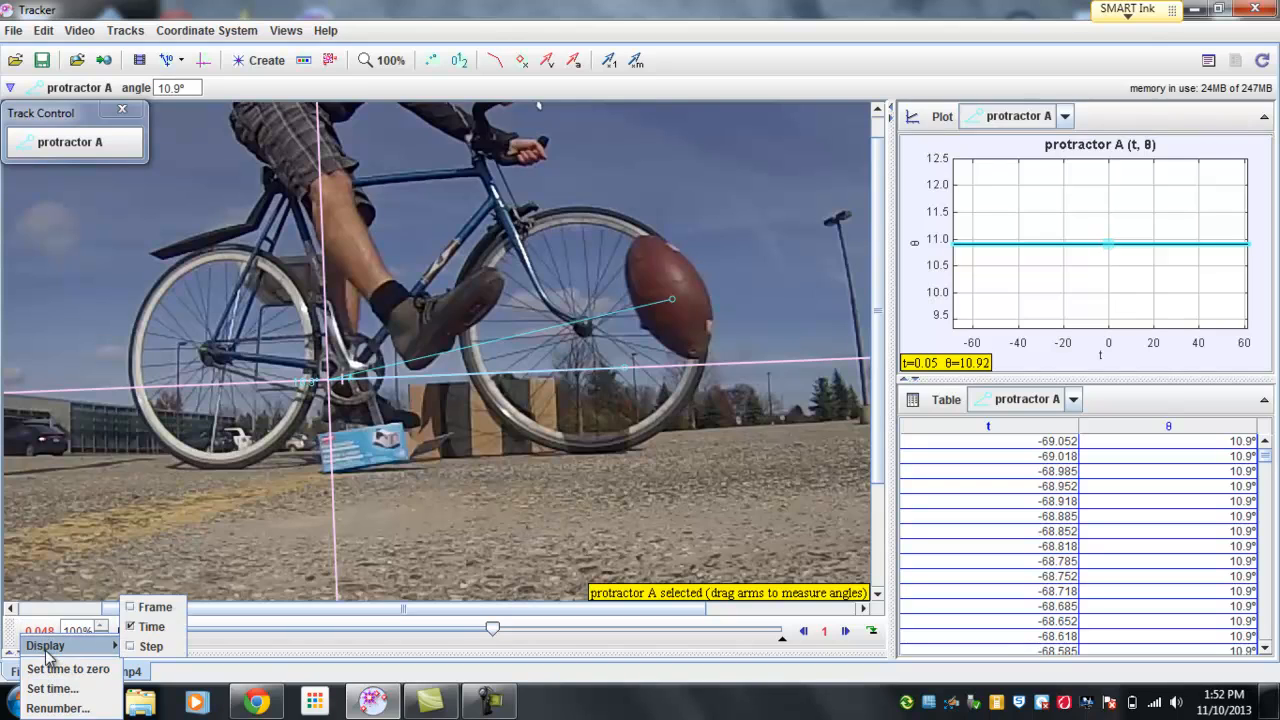
left_click(163, 615)
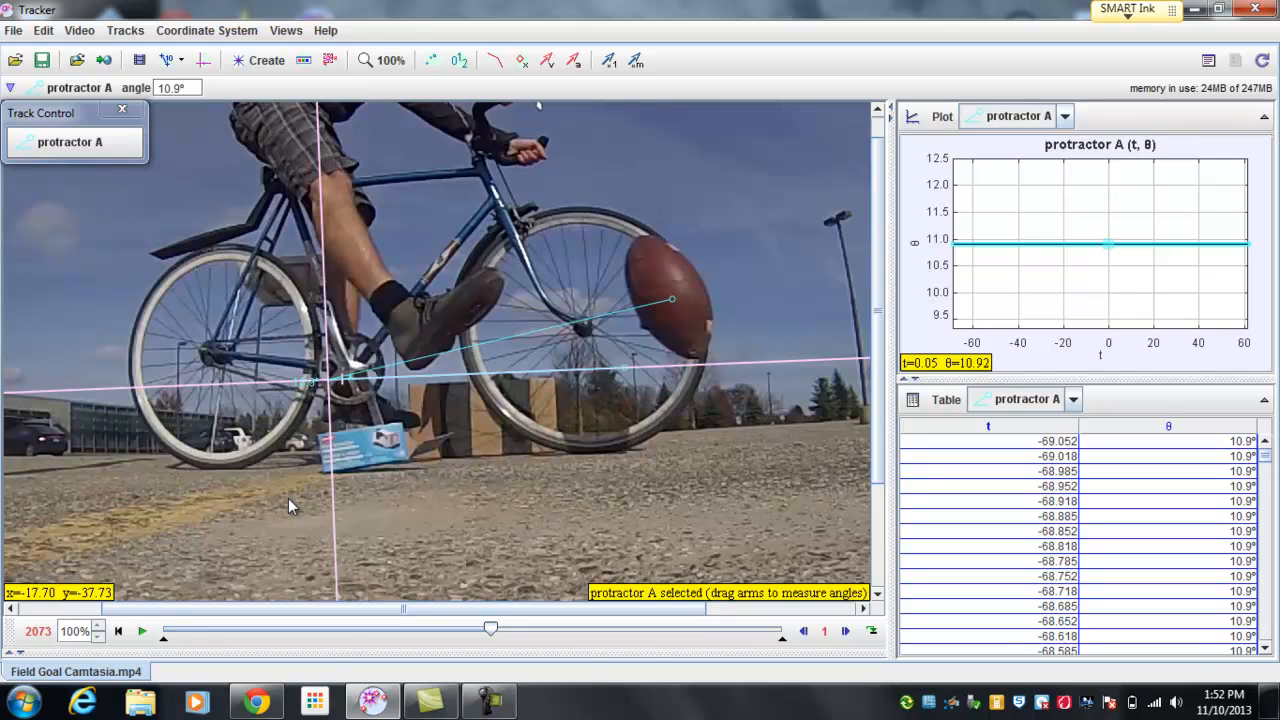
right_click(30, 634)
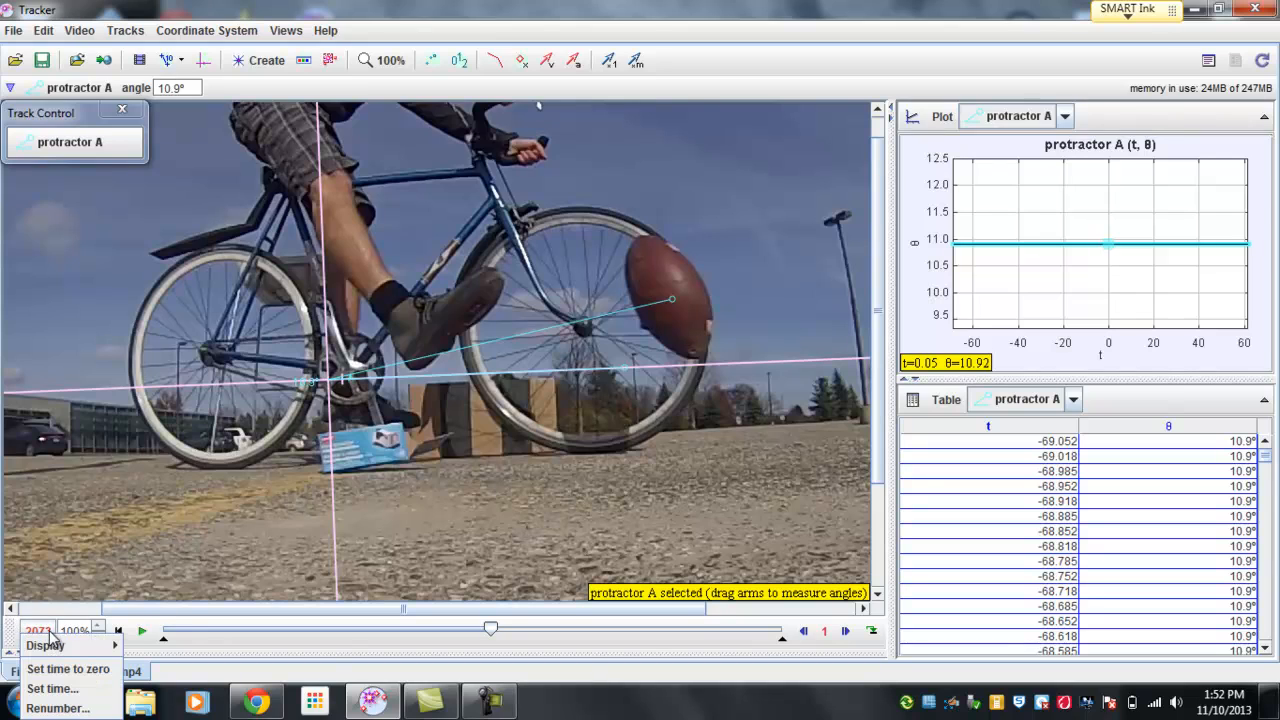
mouse_move(60, 645)
left_click(166, 622)
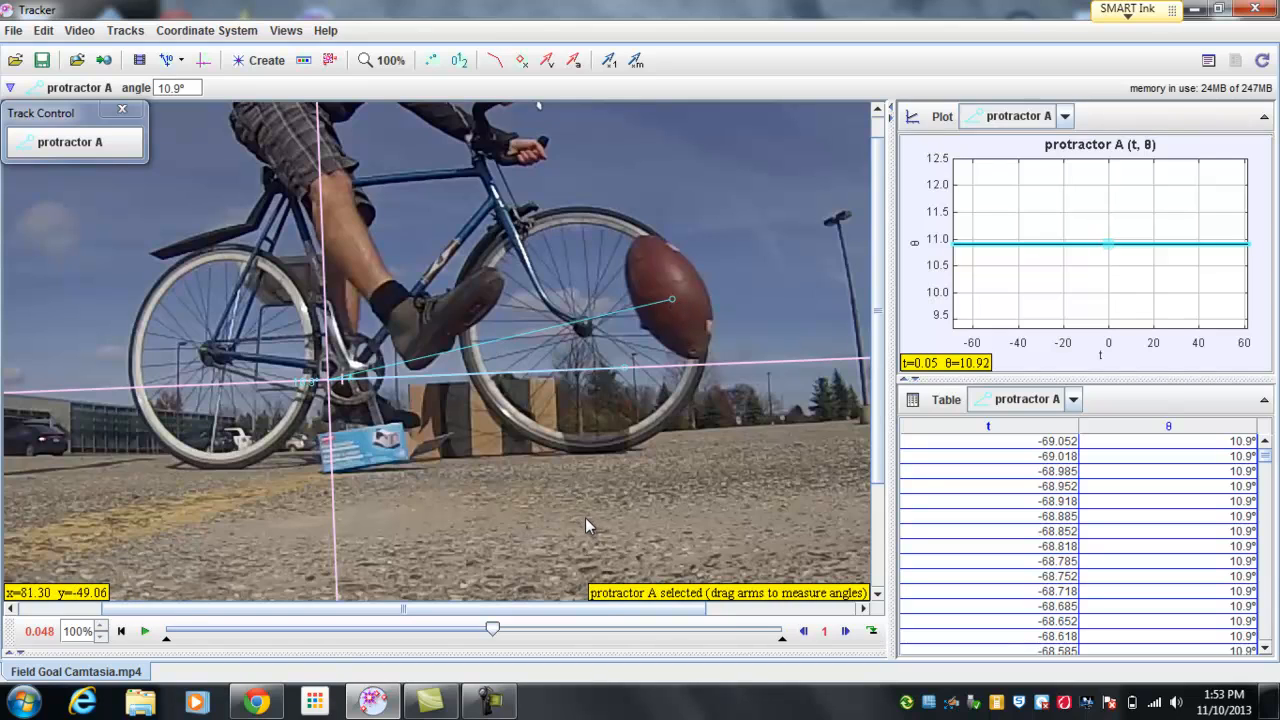
Step: Review the protractor at 50% and 100% zoom and nudge its upper arm end slightly on the football's center
right_click(722, 474)
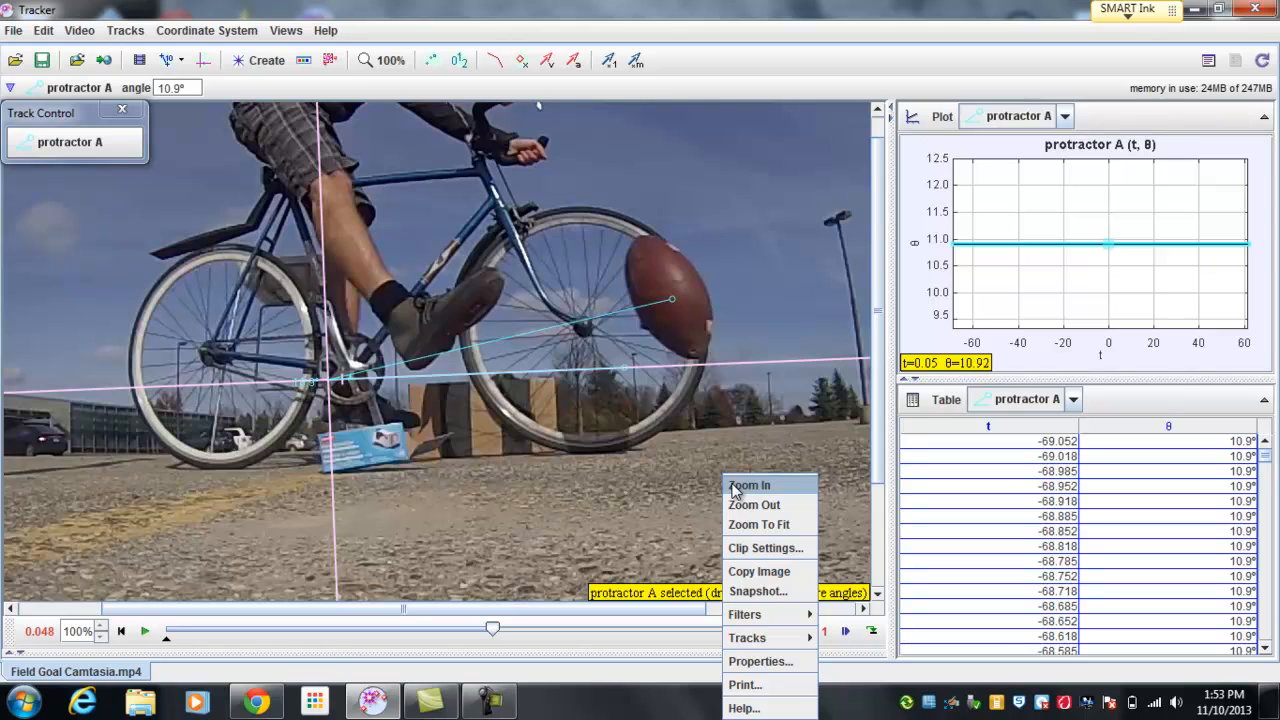
left_click(748, 505)
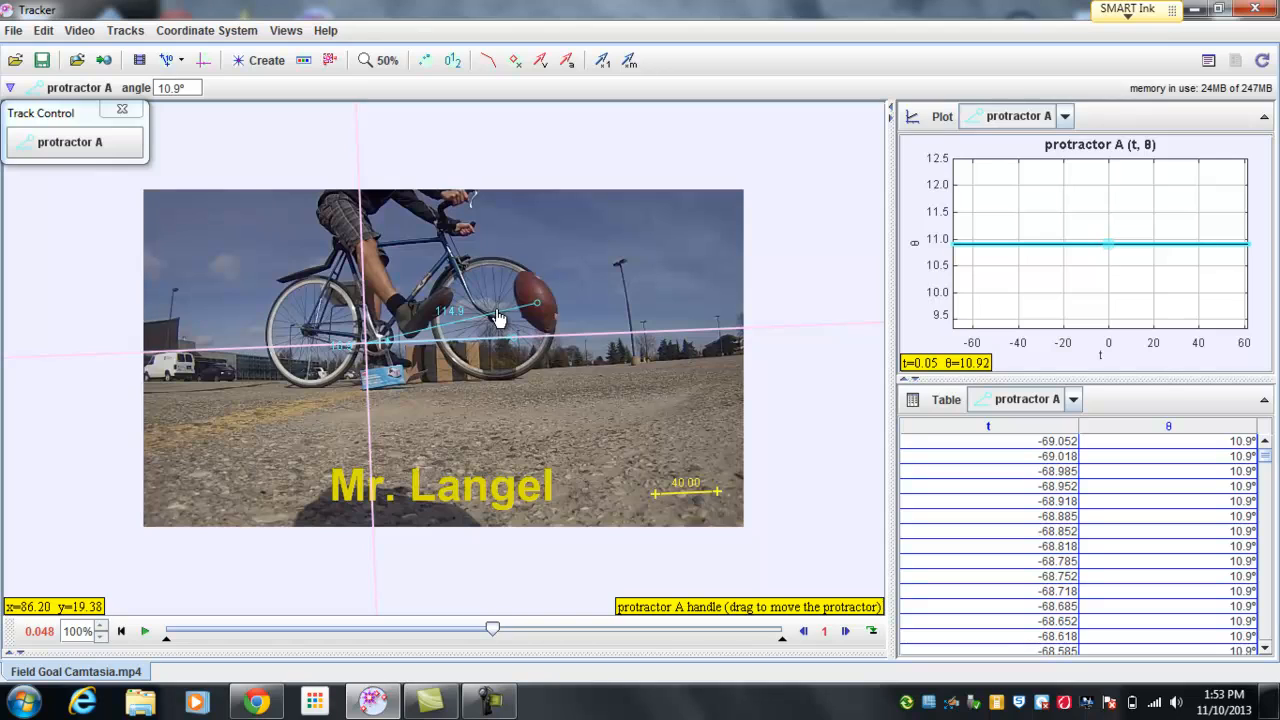
right_click(466, 319)
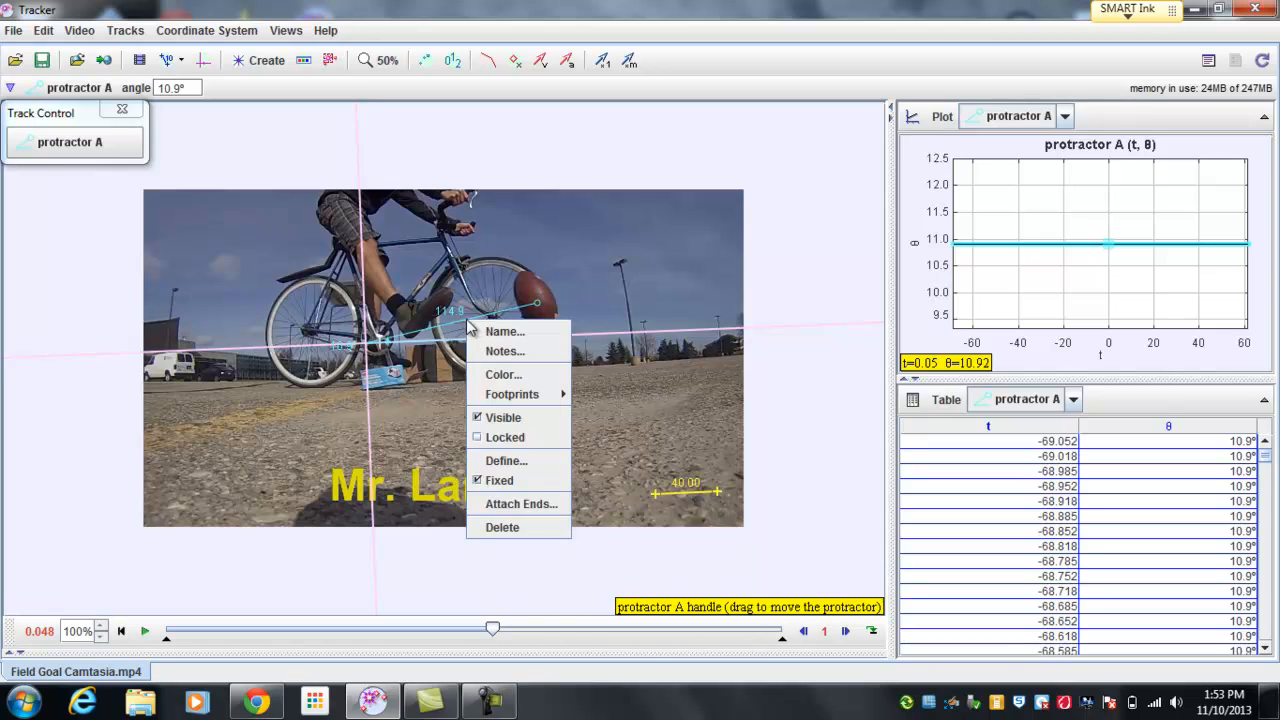
right_click(609, 293)
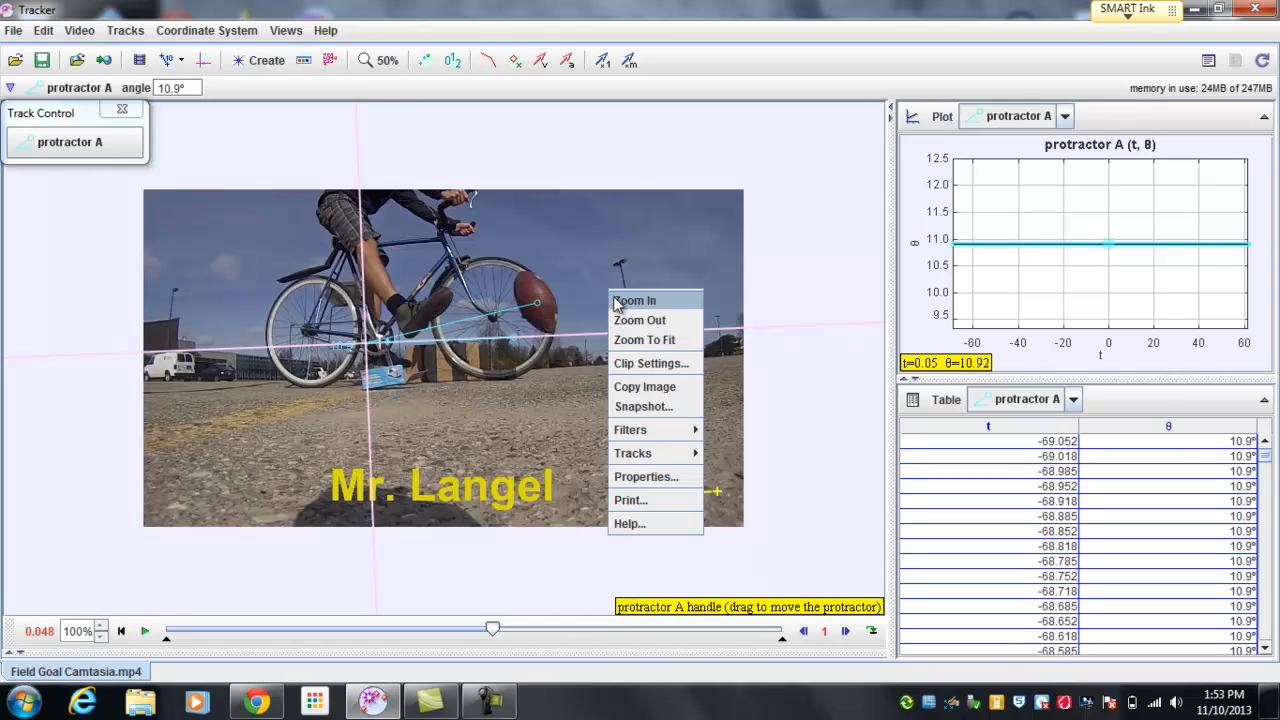
left_click(617, 303)
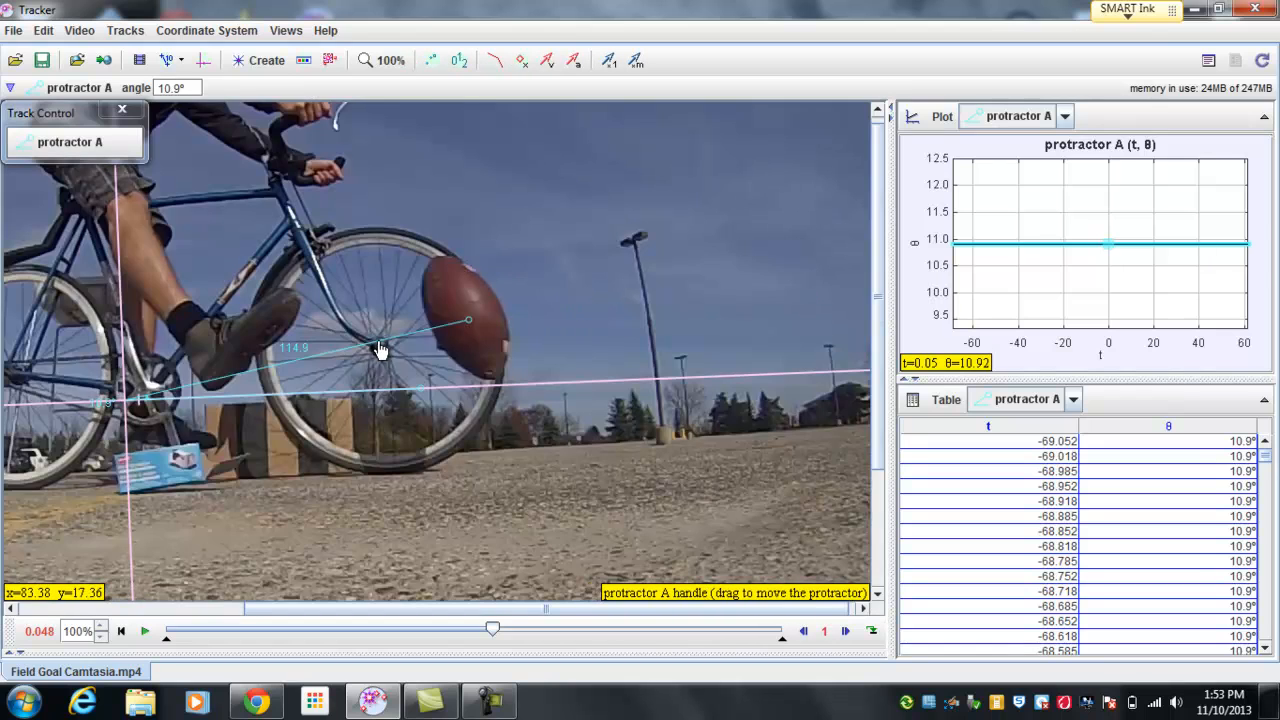
left_click_drag(380, 608, 335, 609)
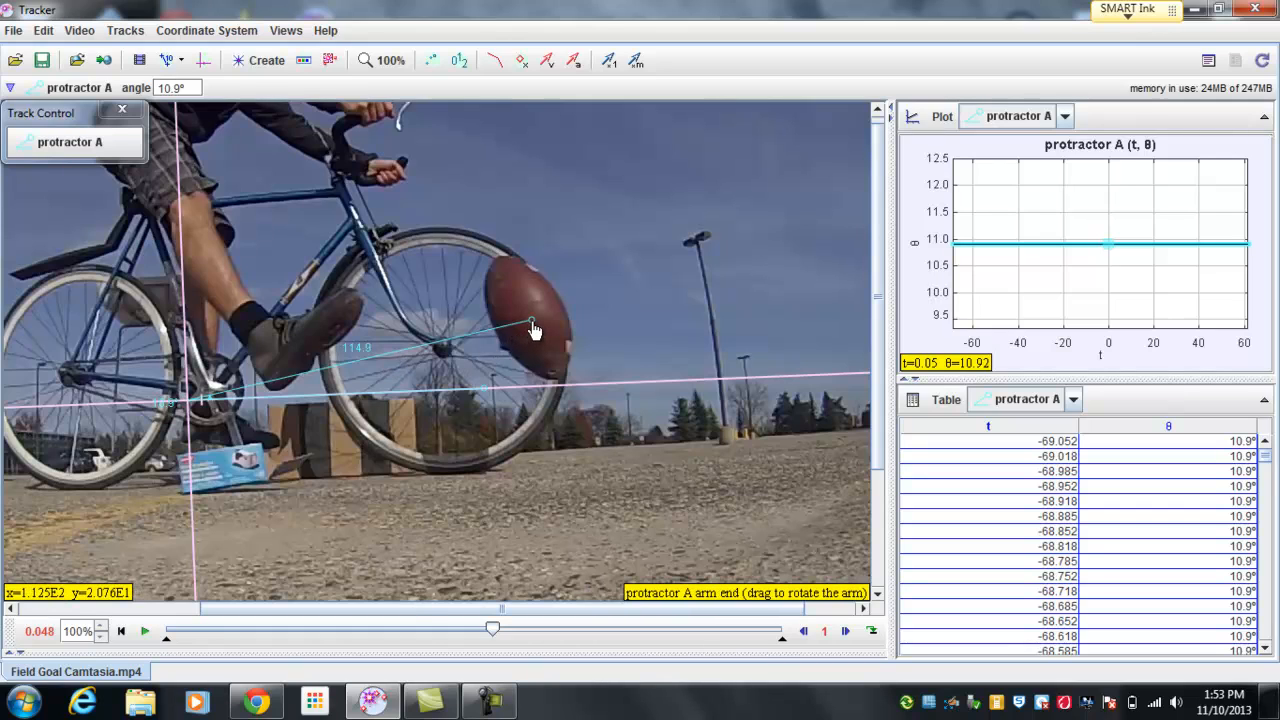
left_click_drag(532, 322, 530, 323)
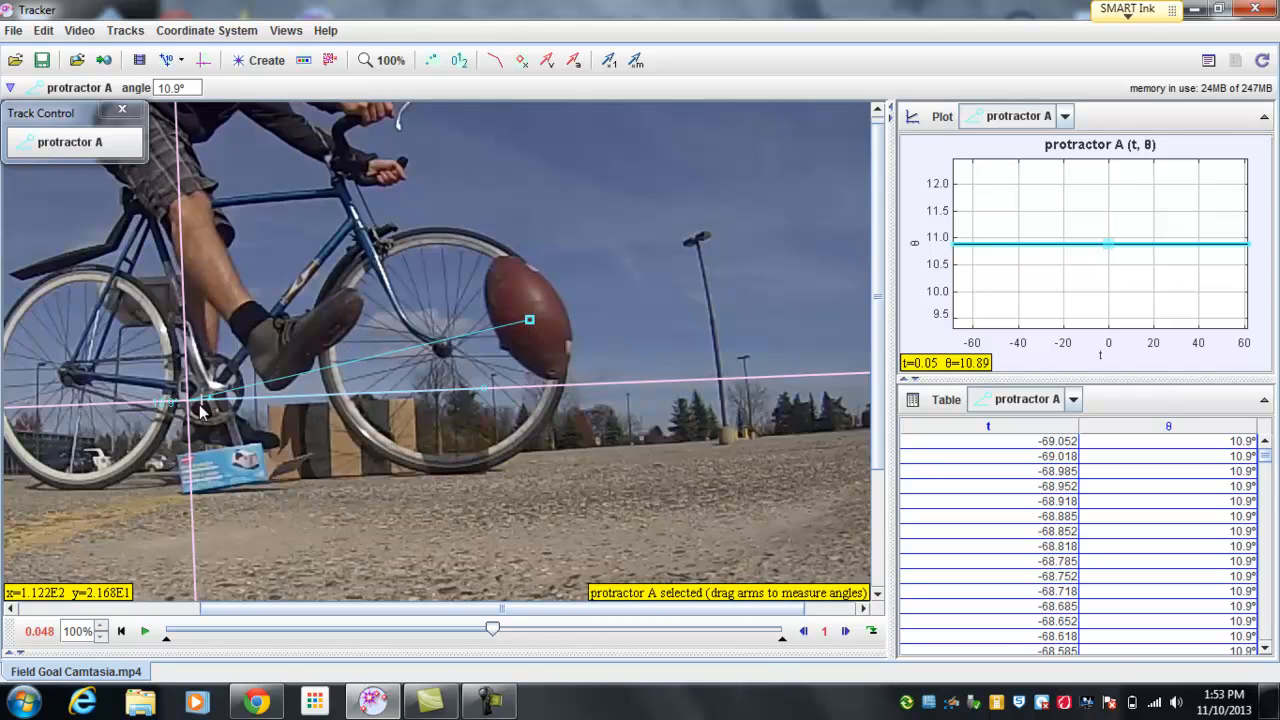
Step: Add a new tape measure track and move it into the open sky beside the bicycle
left_click(128, 31)
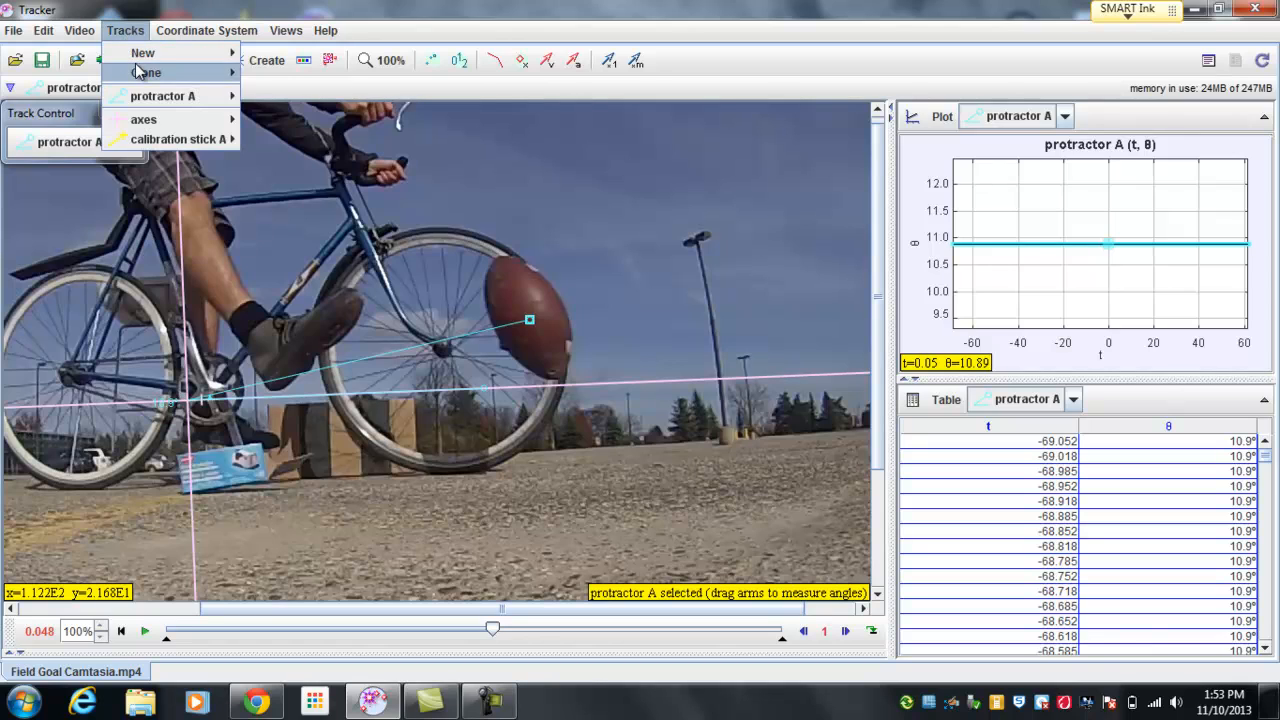
mouse_move(144, 56)
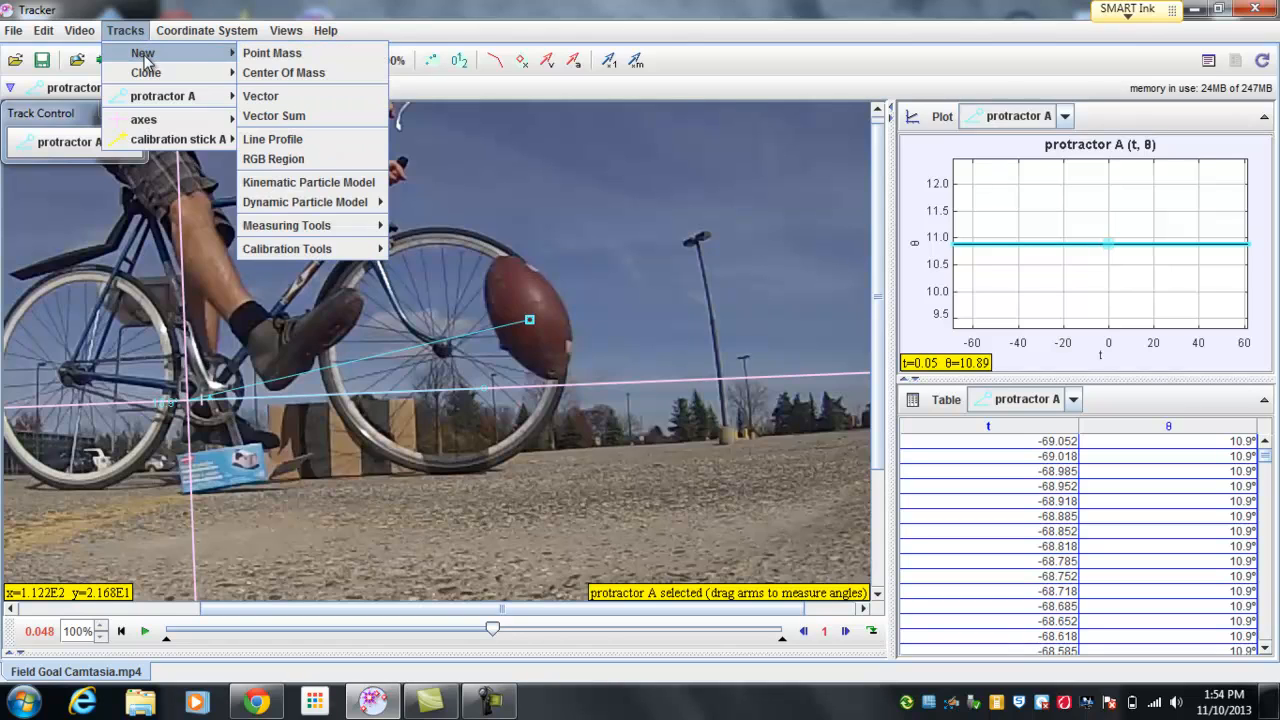
mouse_move(312, 225)
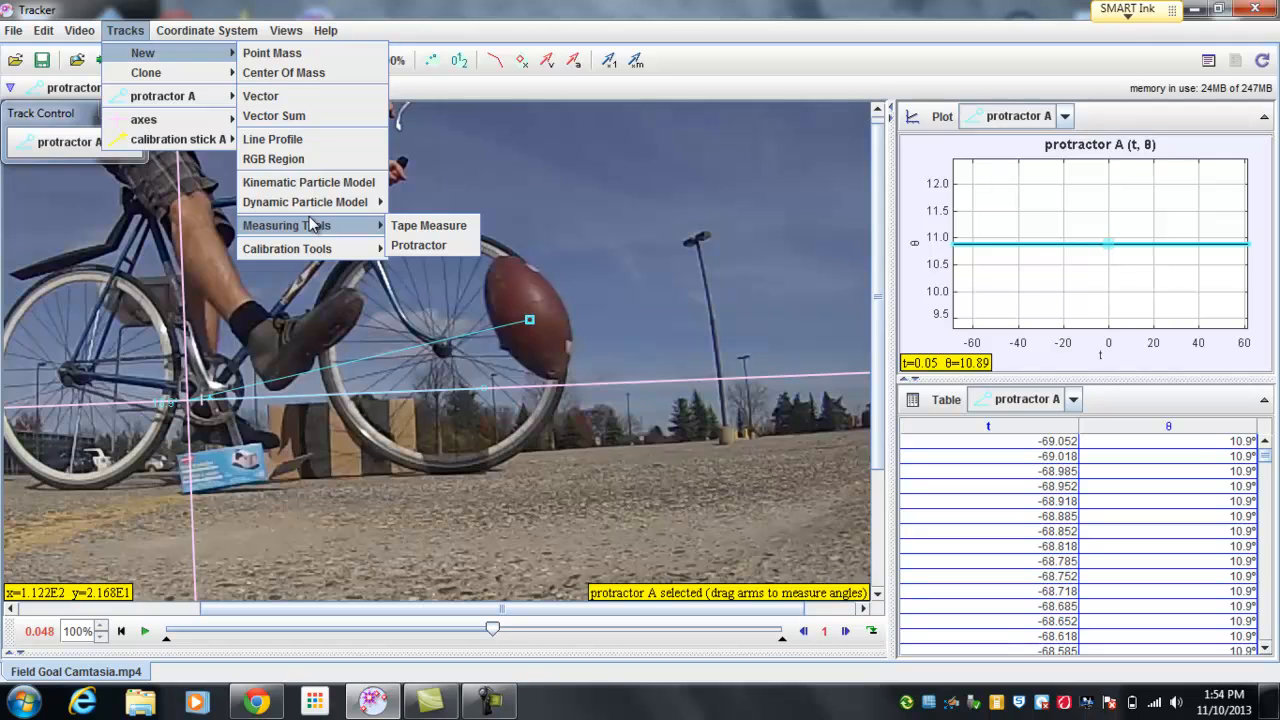
left_click(420, 226)
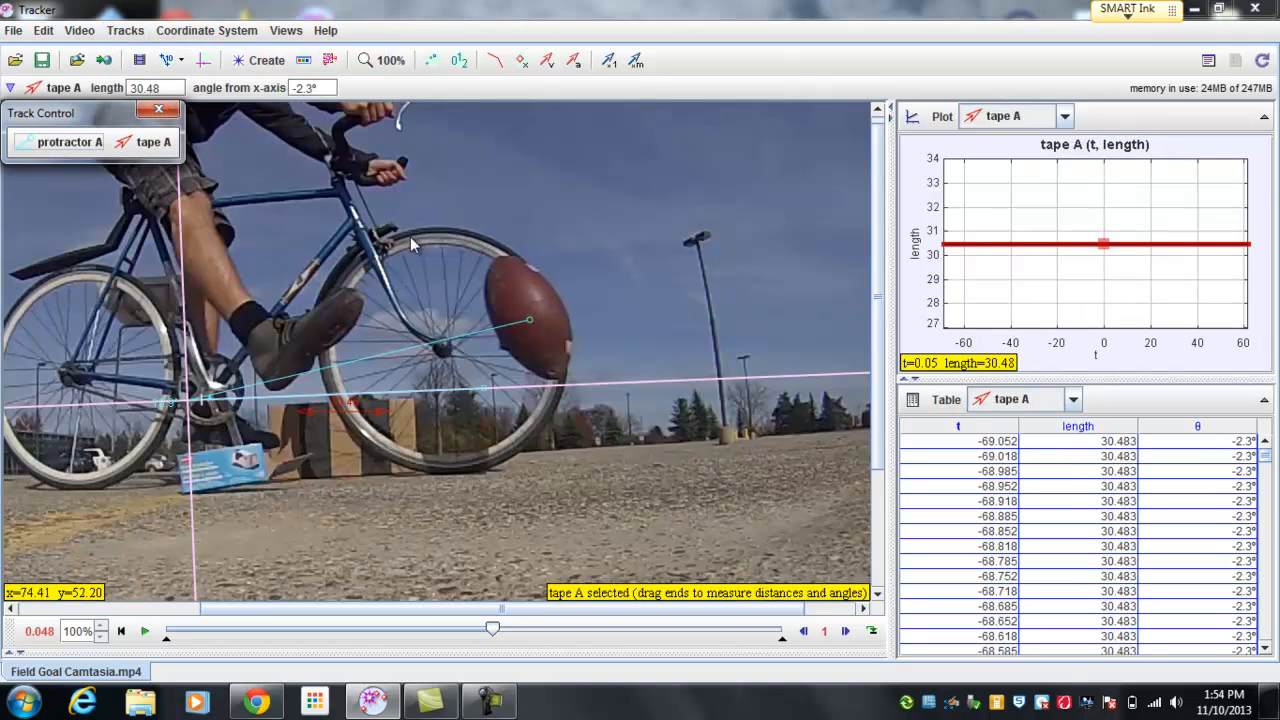
left_click_drag(348, 410, 642, 208)
Step: Change the tape measure's track color to bright green
right_click(640, 199)
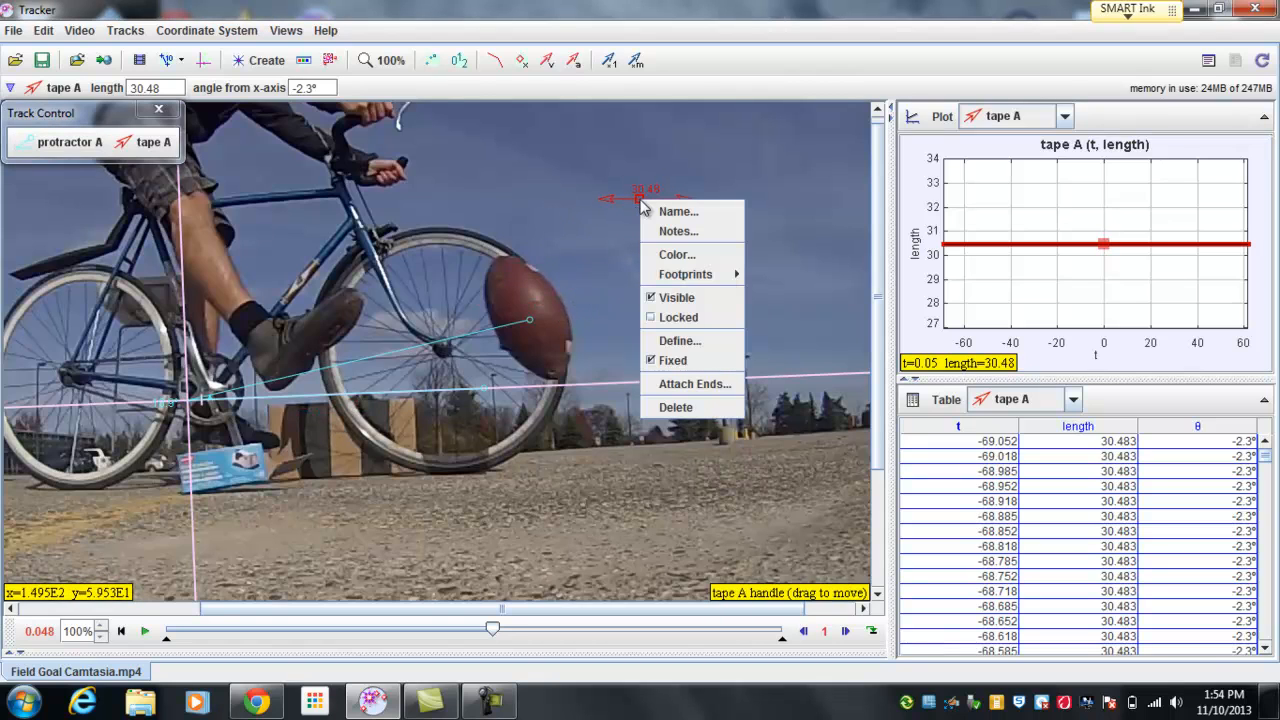
left_click(658, 256)
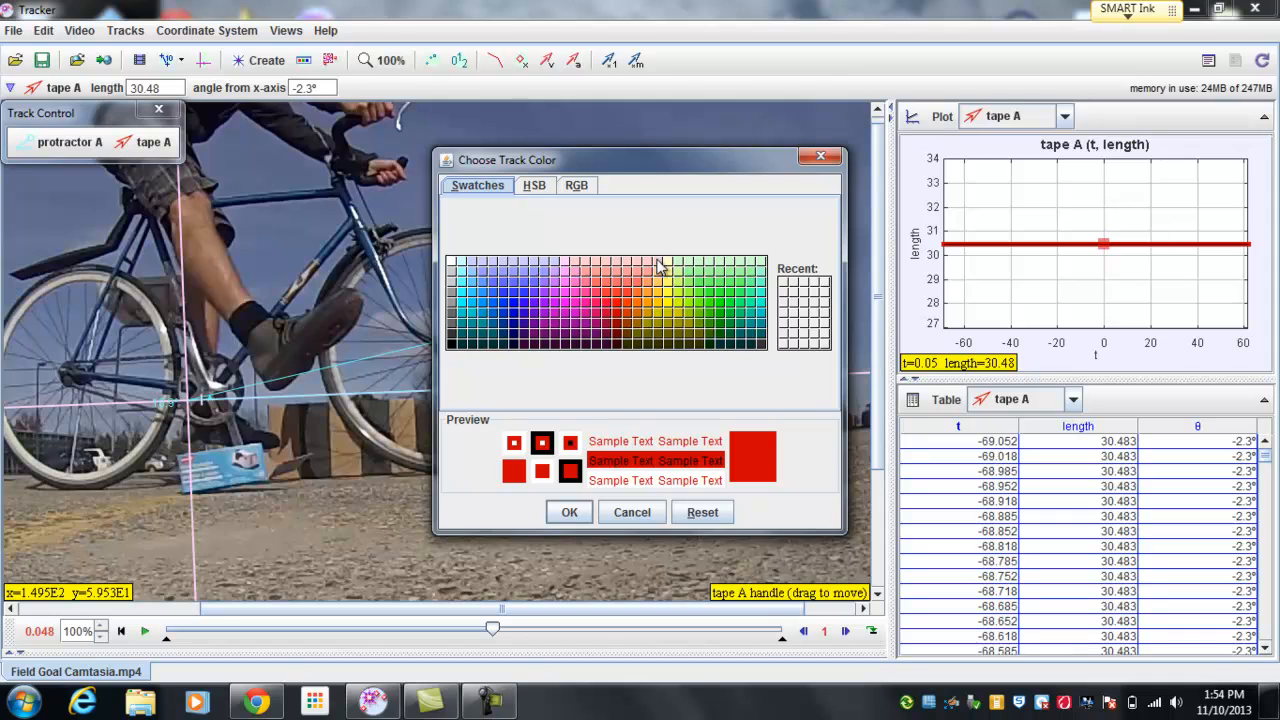
left_click(717, 305)
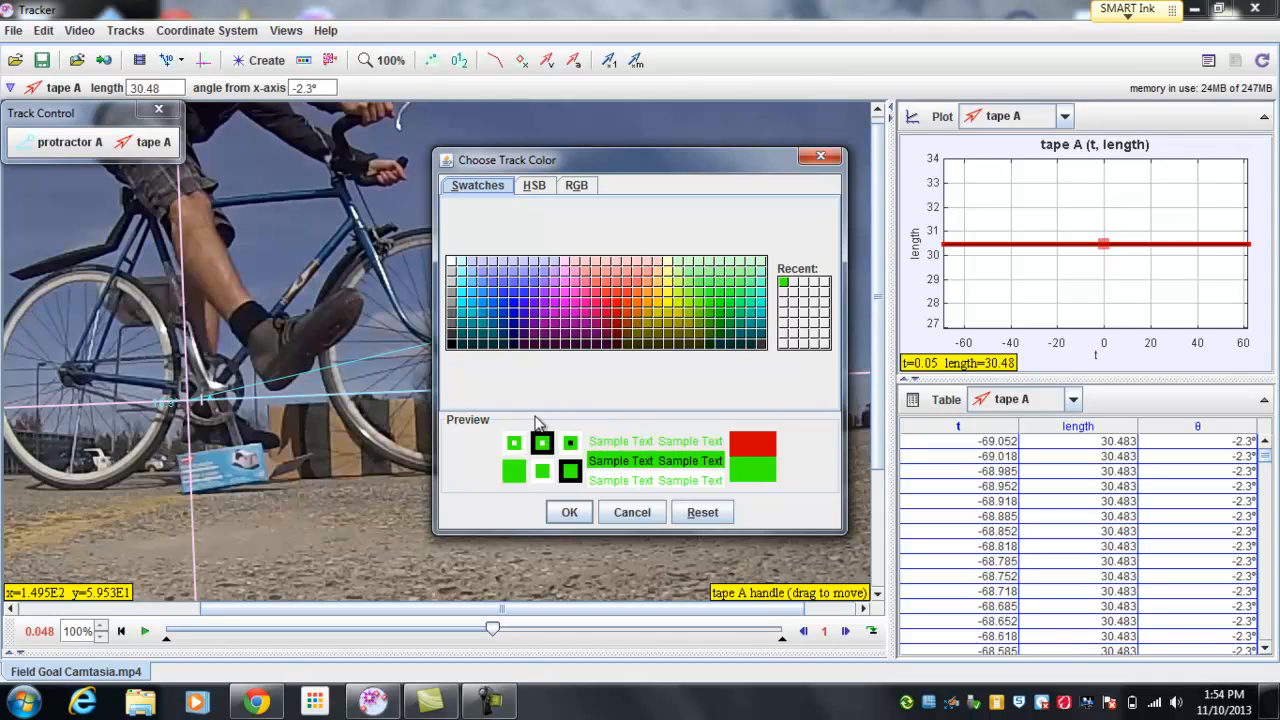
left_click(566, 511)
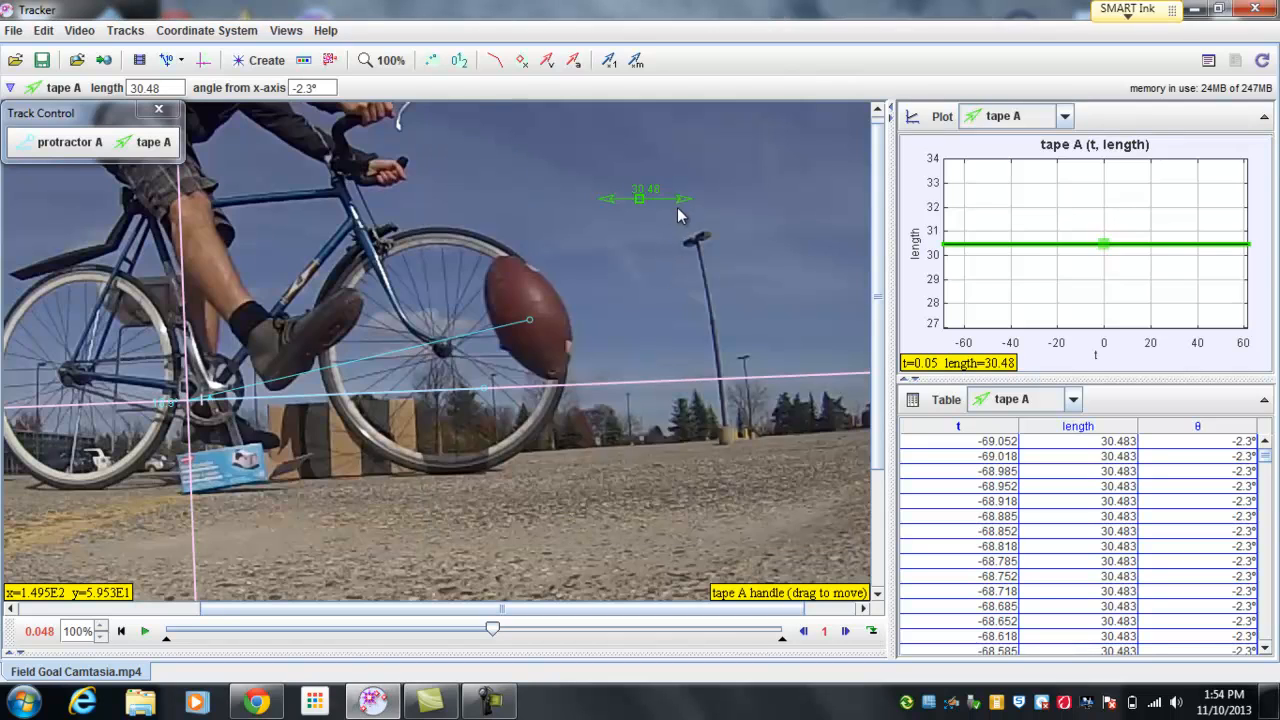
Step: Measure the airborne football's length from tip to tip with the tape, refining the lower end at 200% zoom
left_click_drag(677, 207, 563, 384)
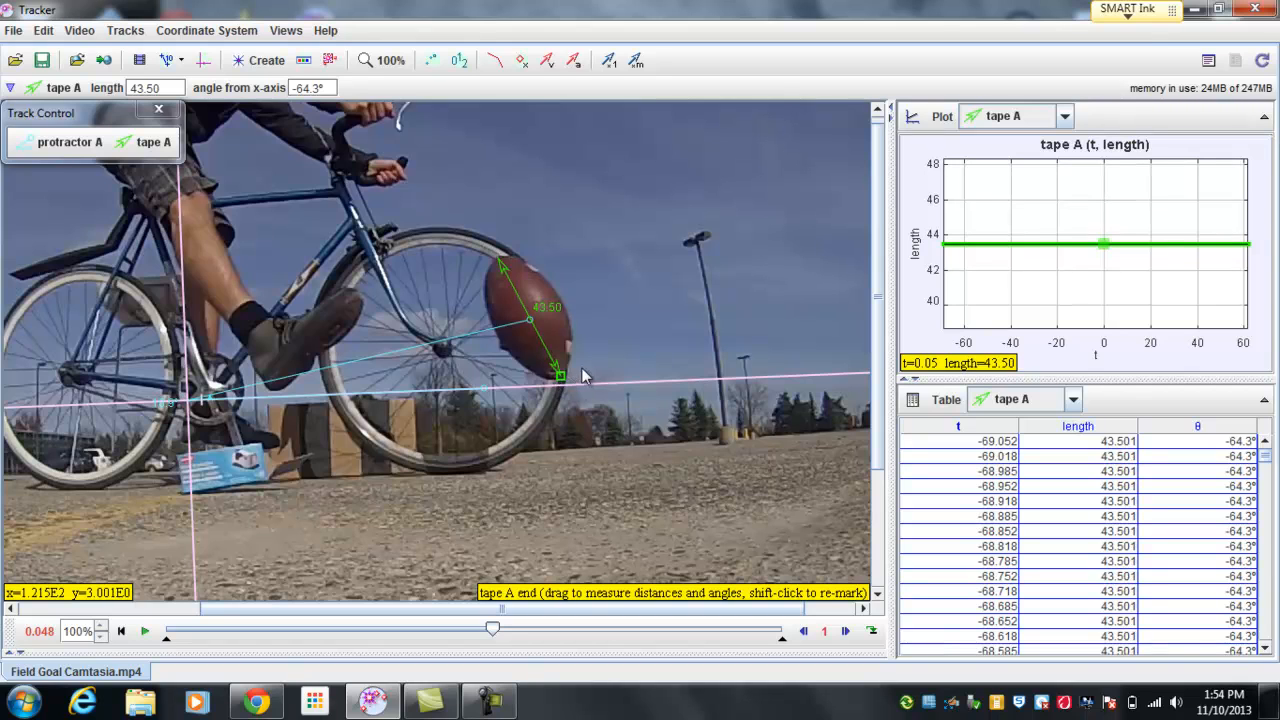
right_click(586, 368)
left_click(603, 378)
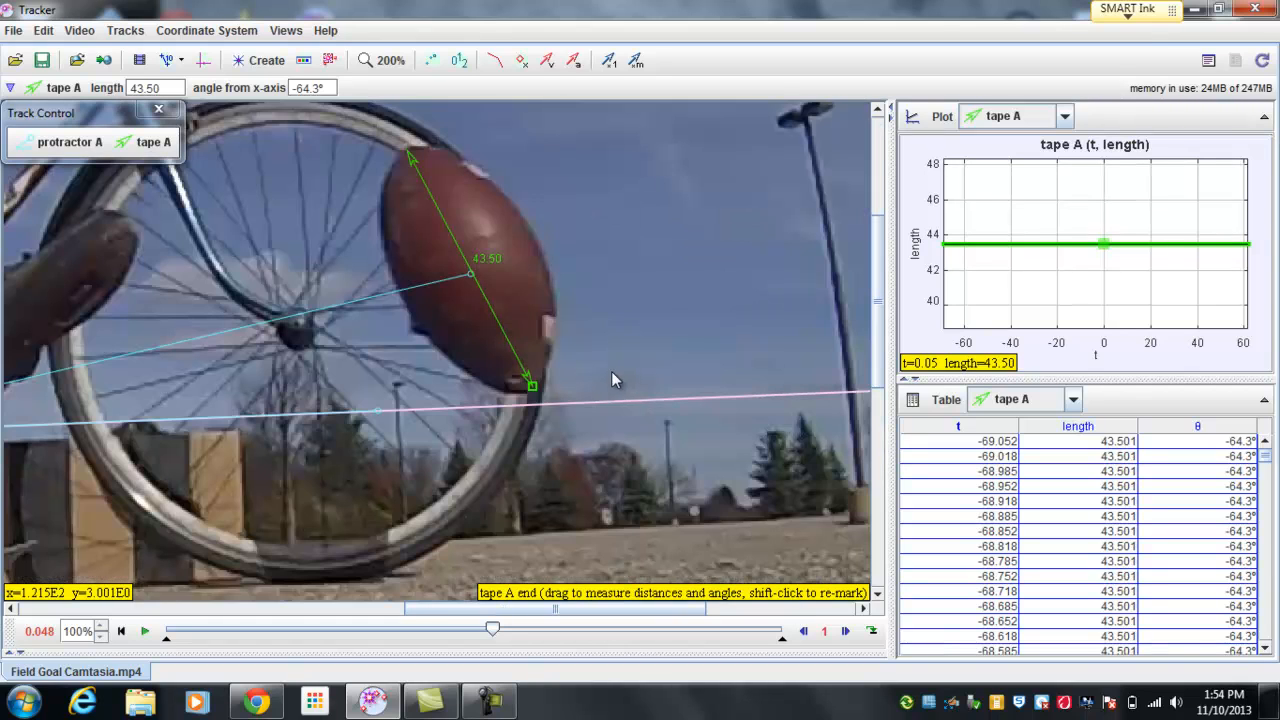
left_click_drag(534, 397, 537, 399)
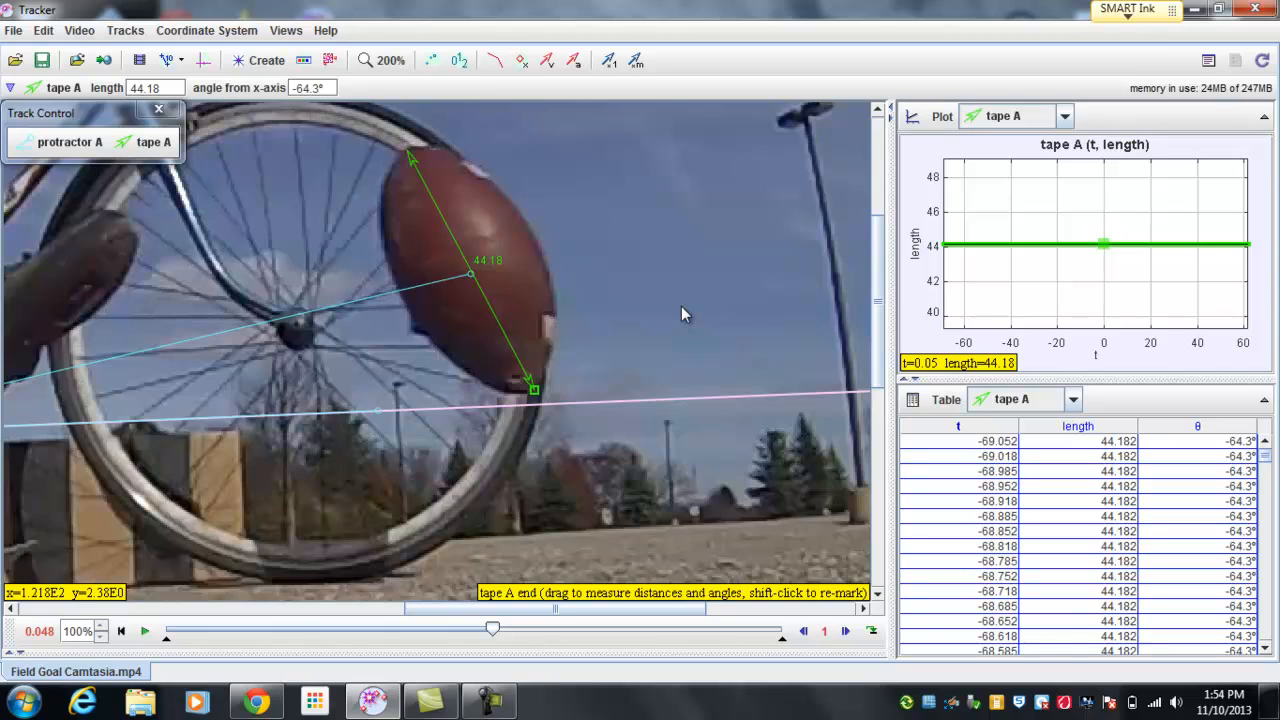
right_click(519, 276)
left_click(537, 305)
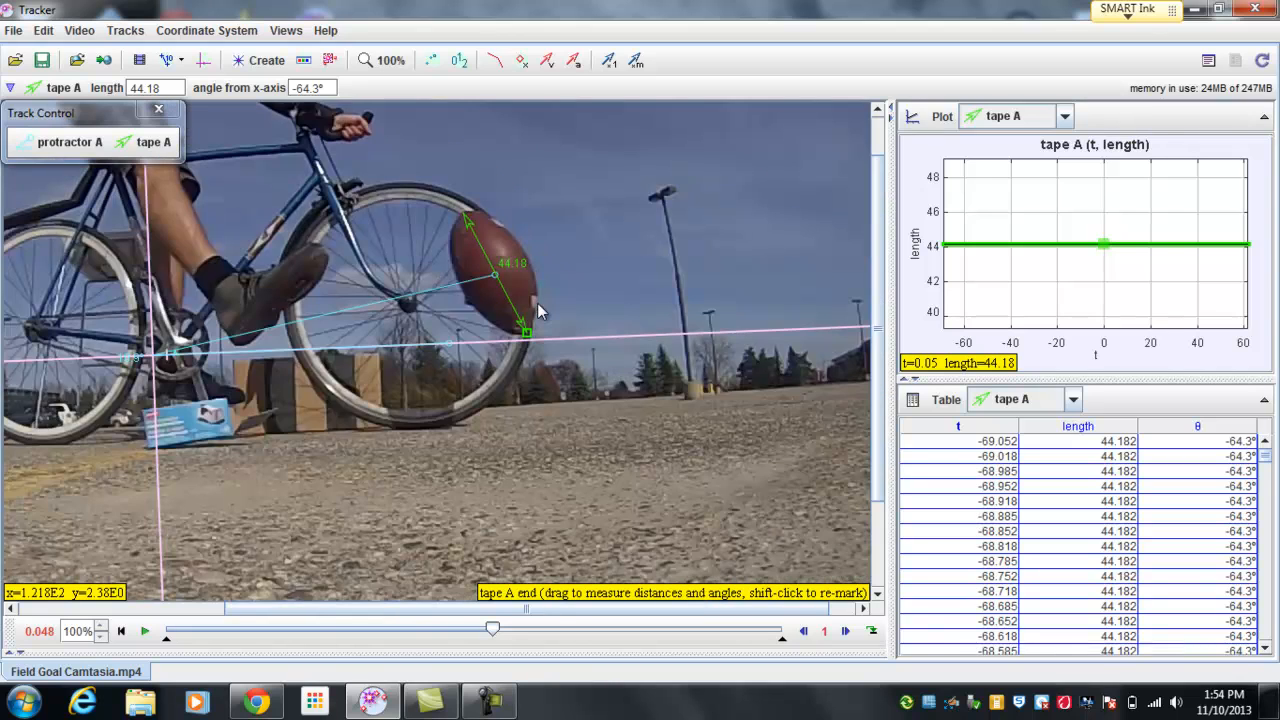
Step: Measure the tall lamp post in the background with the tape, from the lamp head to the base
left_click_drag(563, 301, 711, 360)
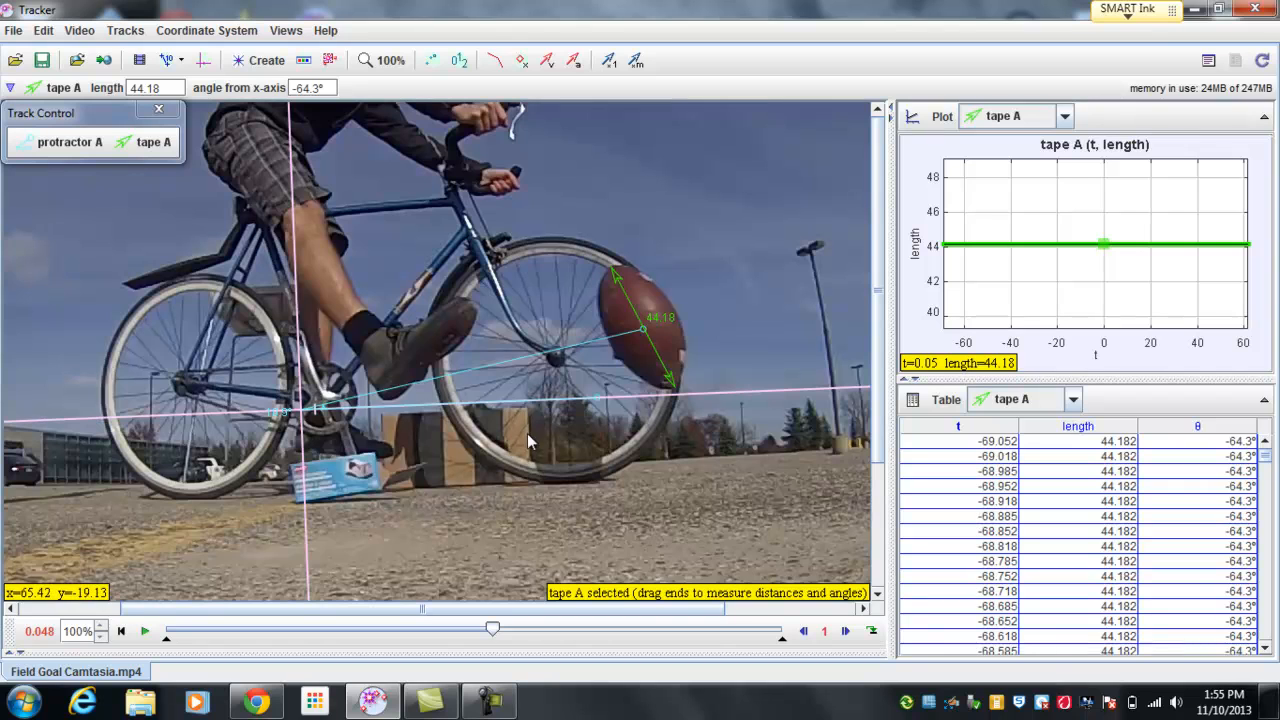
left_click_drag(739, 355, 567, 400)
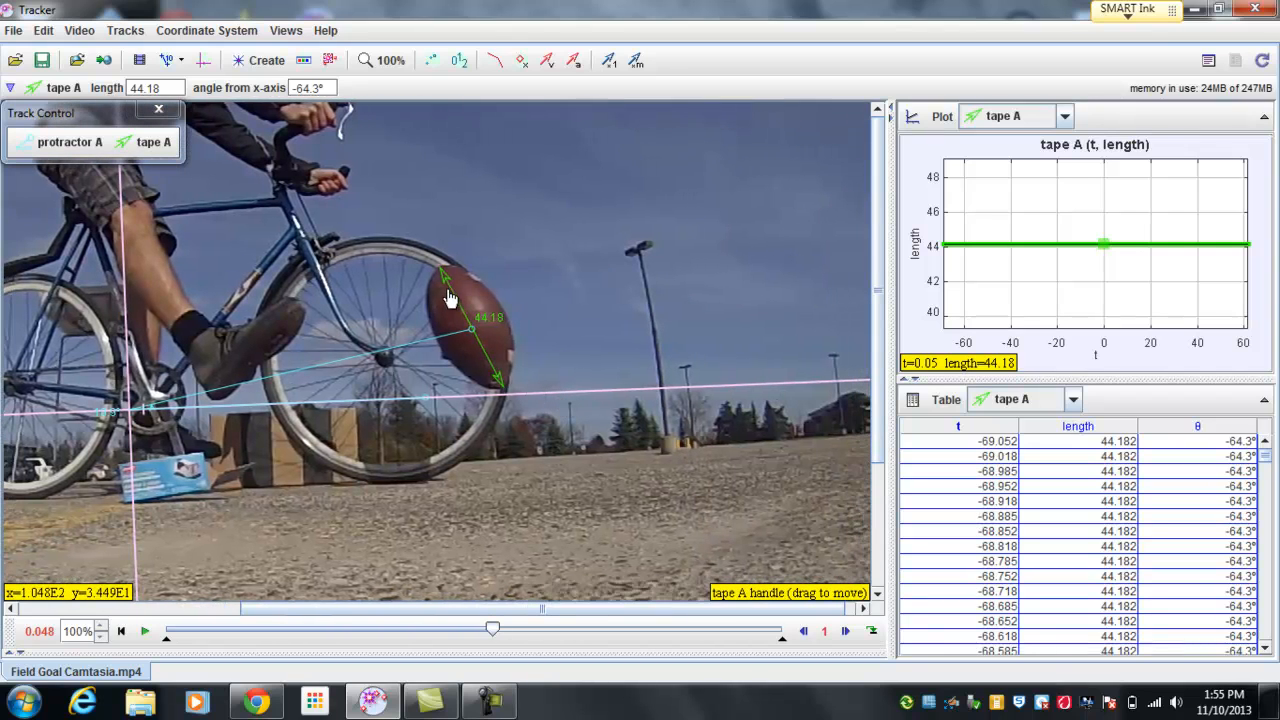
left_click_drag(449, 298, 647, 273)
left_click_drag(705, 381, 668, 457)
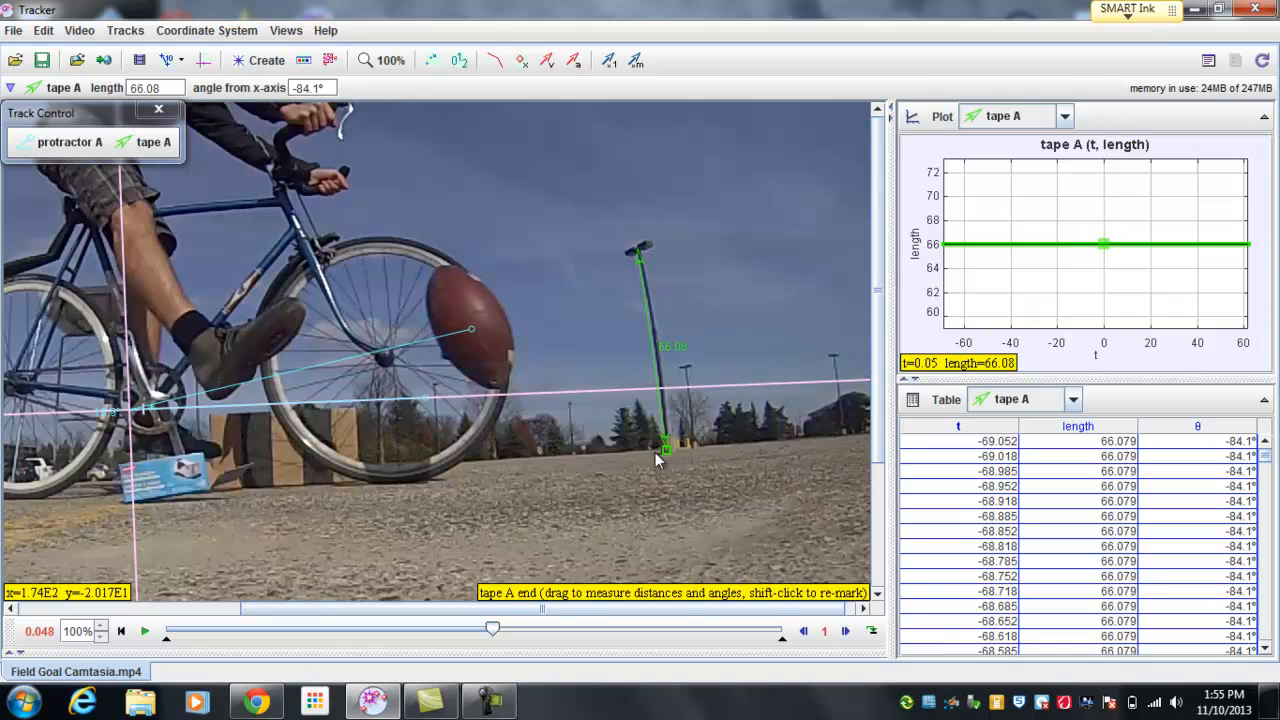
Step: Measure the kicking shoe from toe to heel with the tape and inspect the placement at 200% zoom
left_click_drag(283, 610, 148, 610)
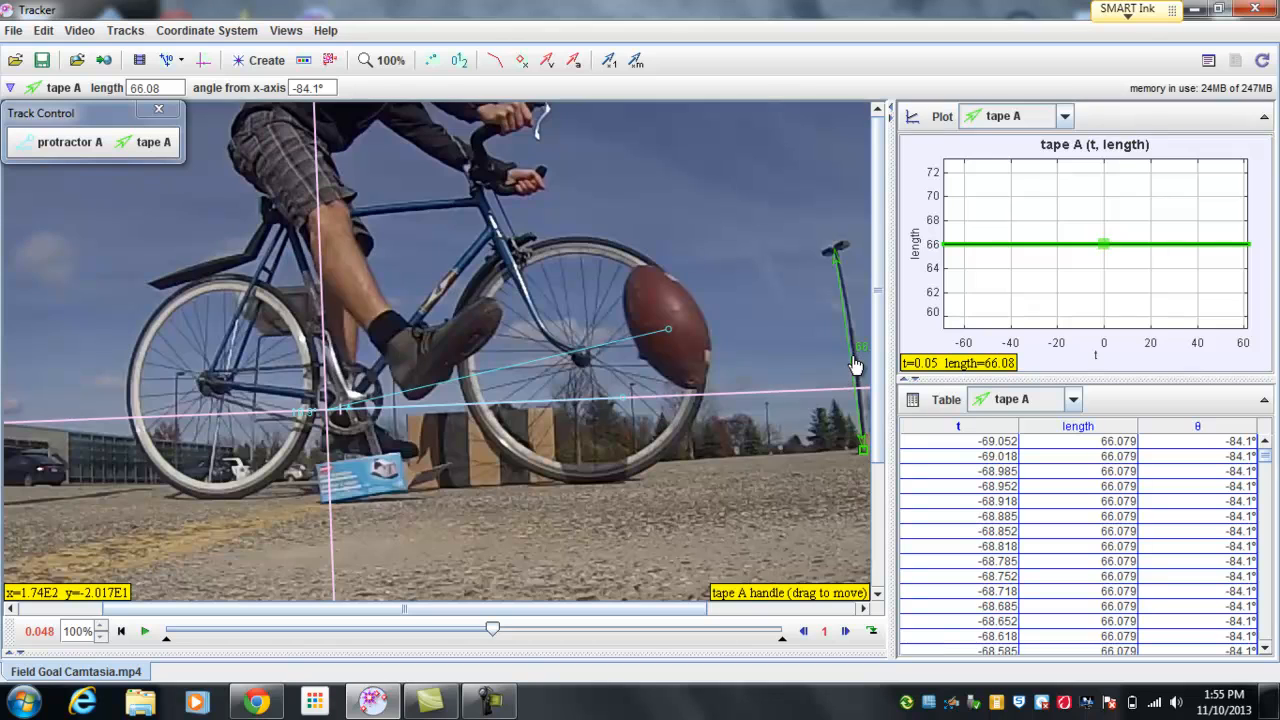
left_click_drag(851, 364, 261, 410)
left_click_drag(427, 503, 512, 430)
left_click_drag(523, 505, 413, 407)
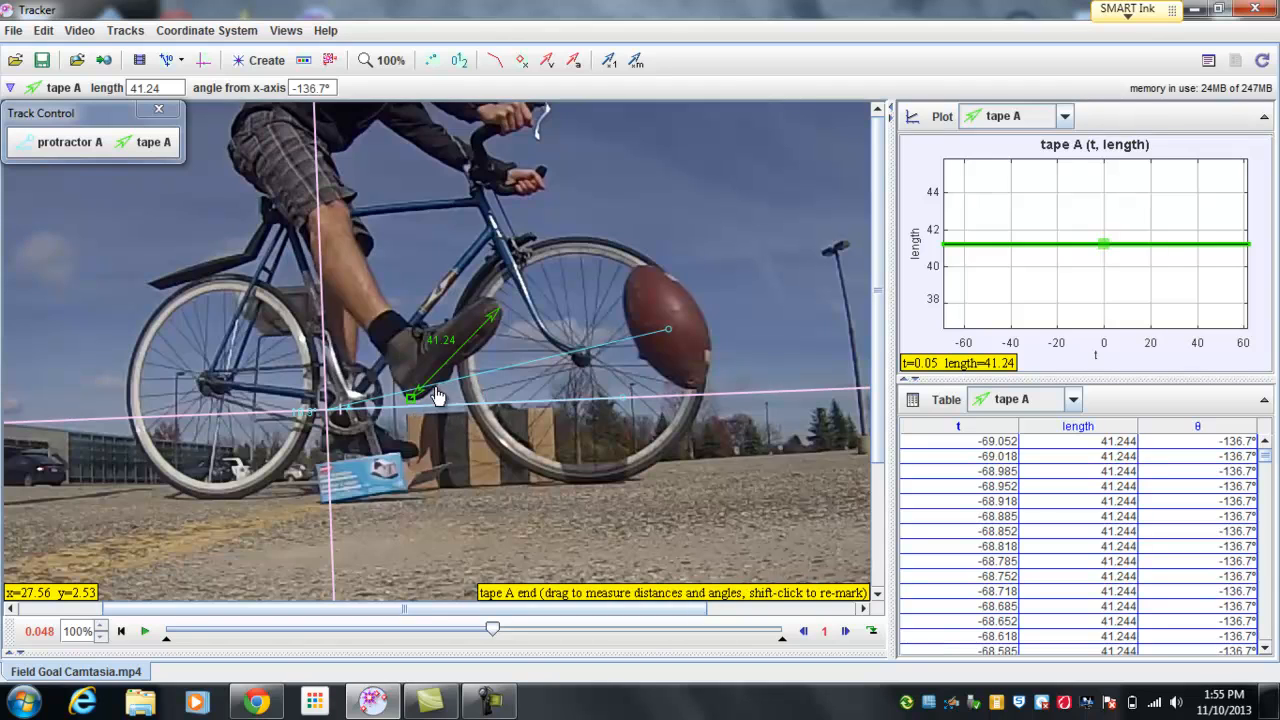
right_click(437, 395)
left_click(583, 373)
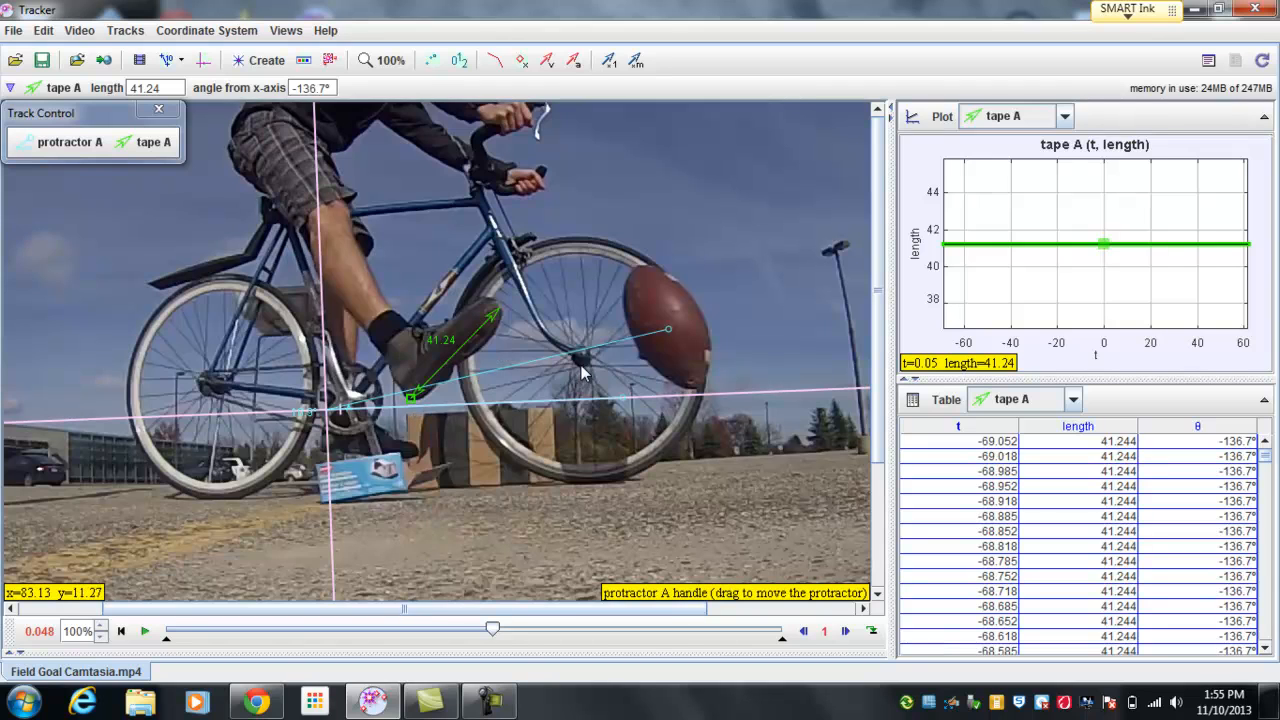
right_click(585, 373)
left_click(592, 377)
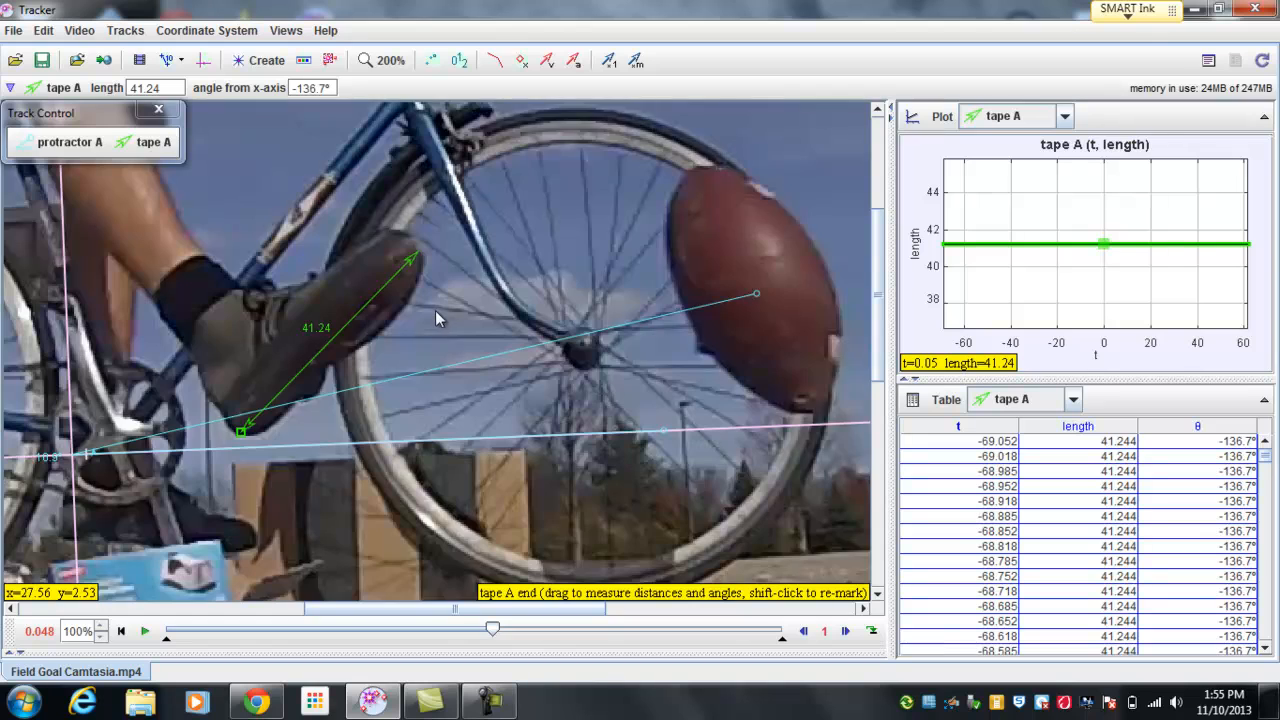
left_click_drag(435, 318, 608, 296)
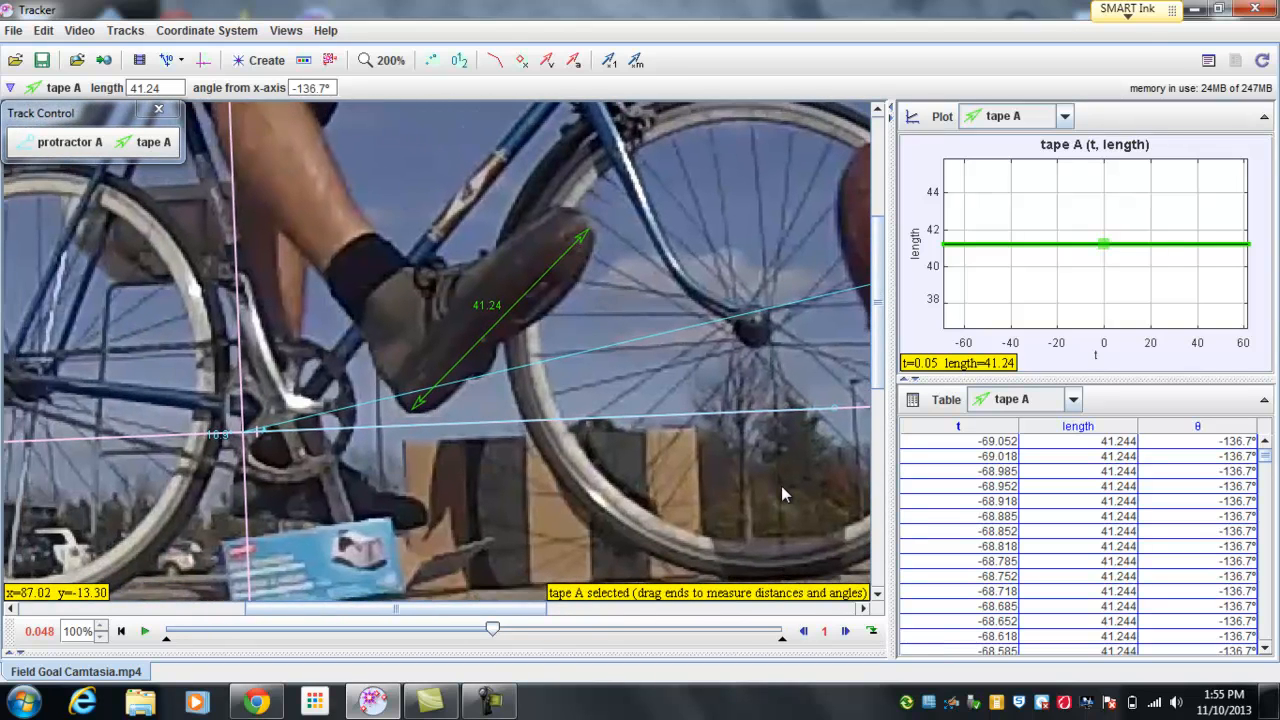
Step: Move the tape off the shoe and stretch it from the protractor's vertex near the axes origin to the airborne football's center
left_click_drag(540, 293, 693, 478)
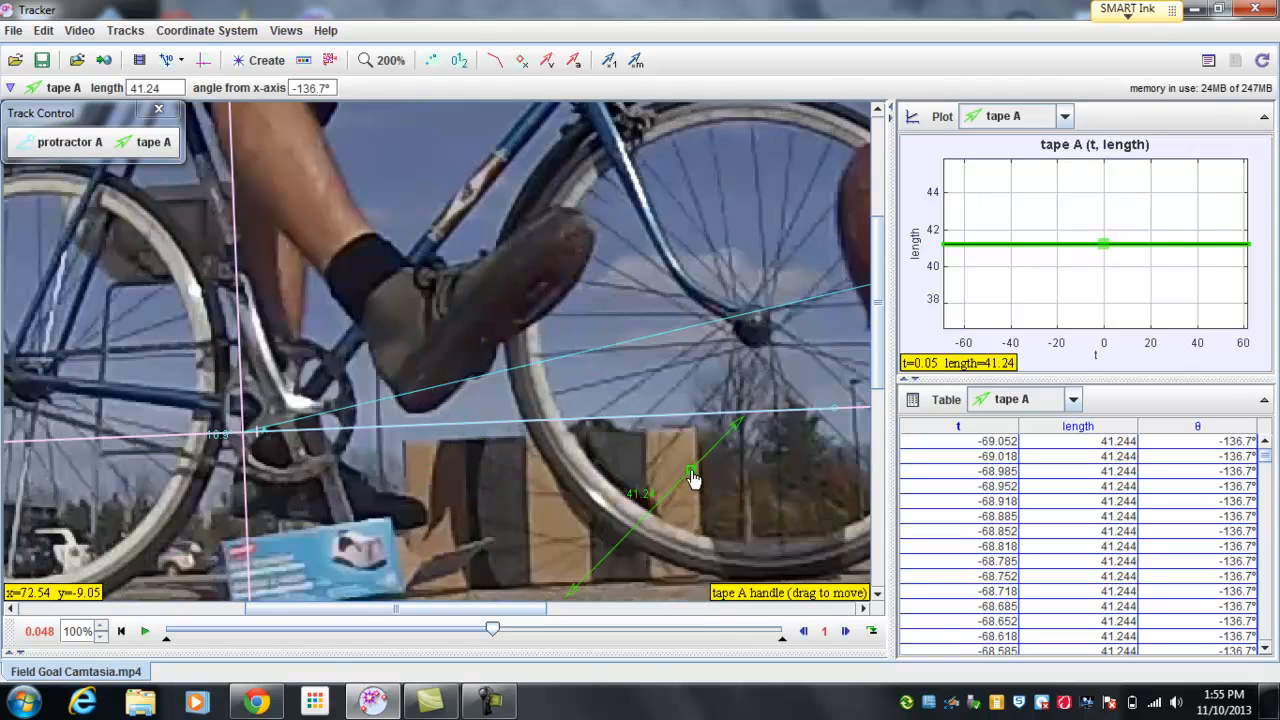
right_click(581, 544)
left_click(600, 505)
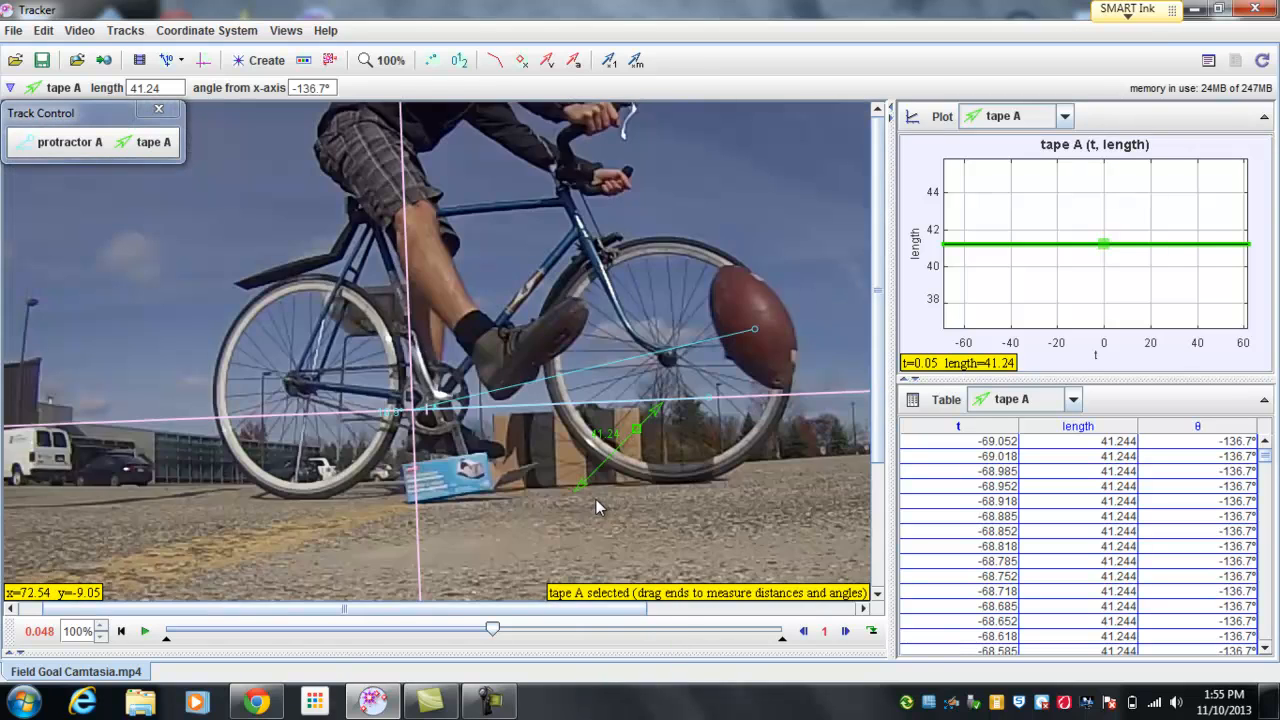
right_click(659, 531)
left_click(683, 508)
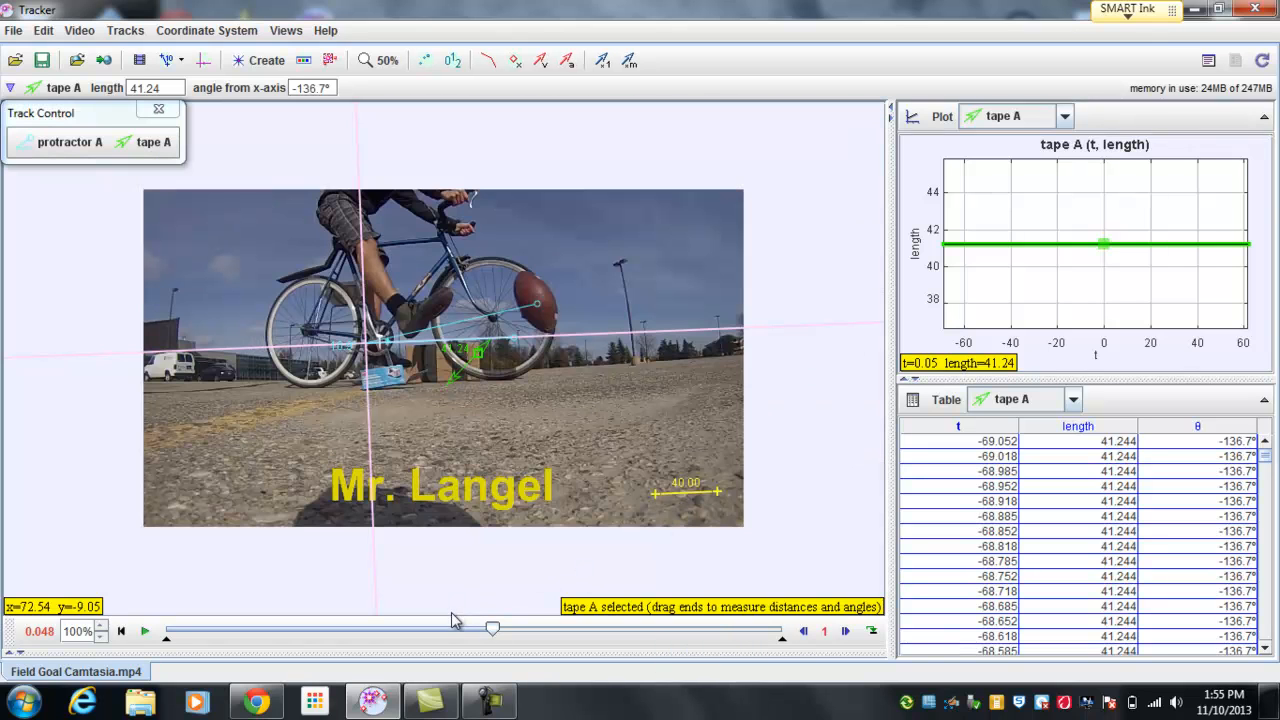
right_click(515, 405)
left_click(527, 418)
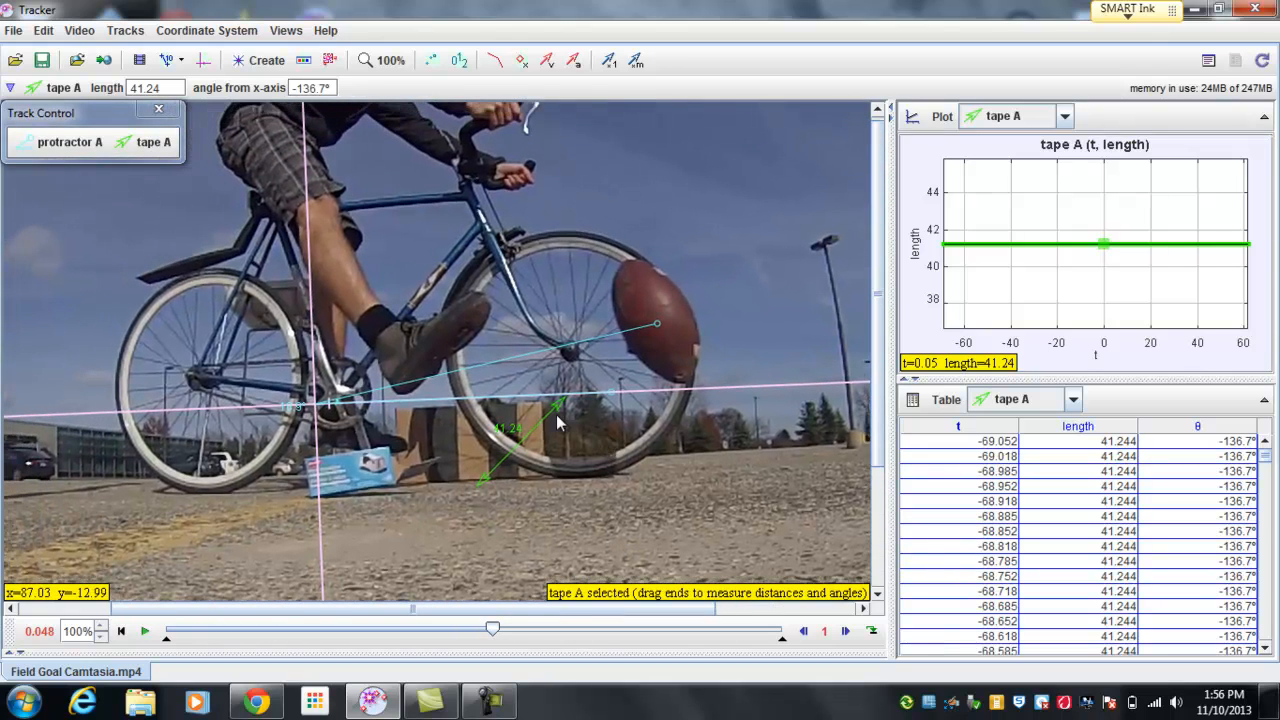
left_click_drag(546, 418, 635, 342)
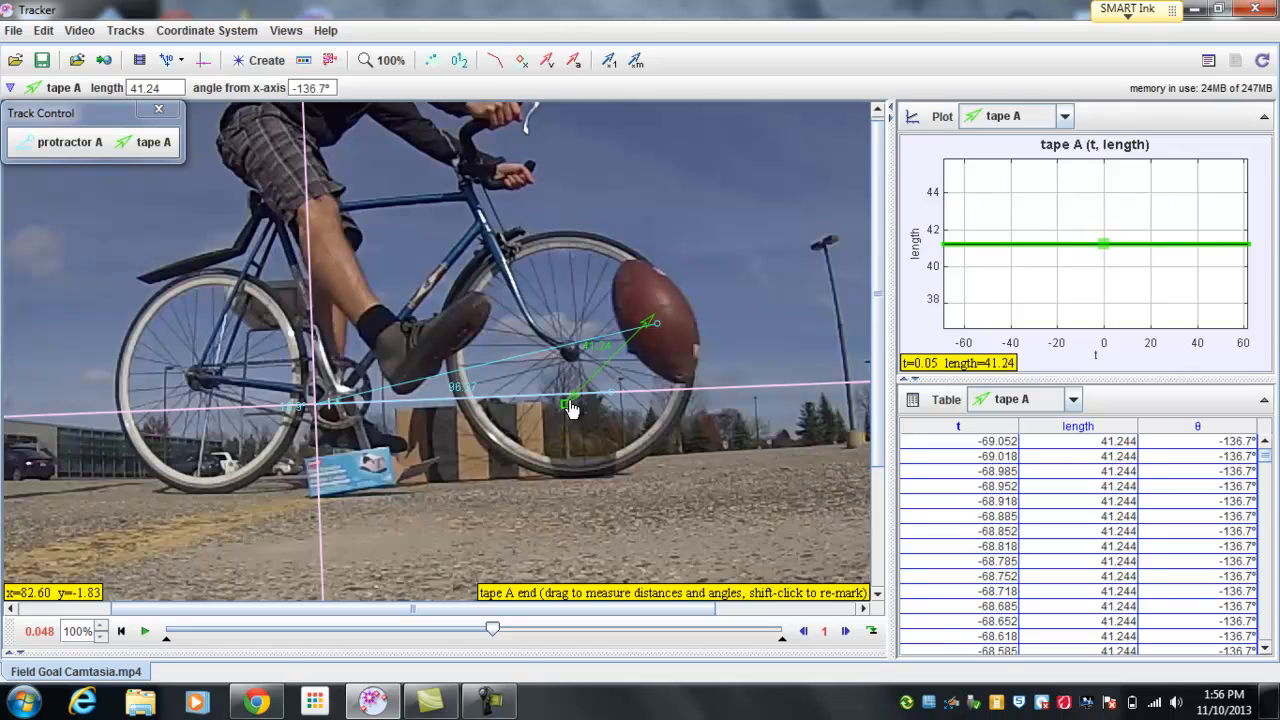
left_click_drag(574, 406, 312, 406)
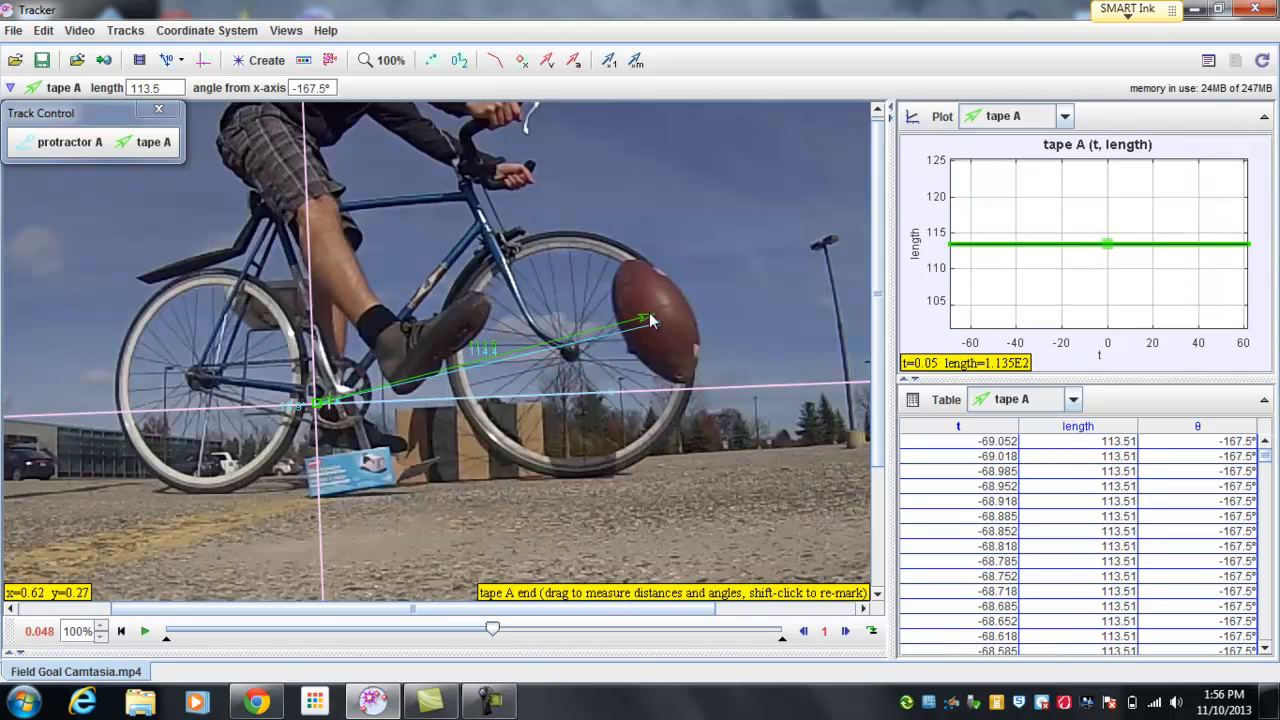
left_click_drag(655, 325, 660, 324)
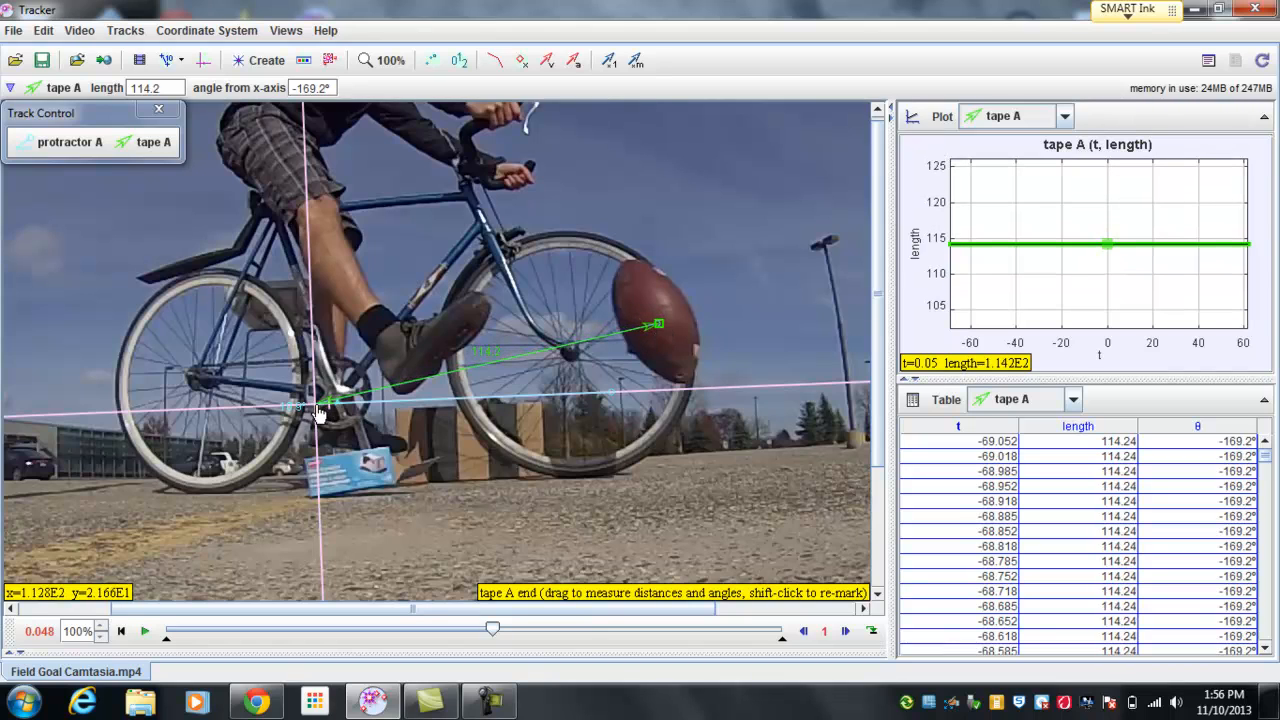
Step: Step back two frames to -0.018 s to compare the tape's start with the football, and return to 0.048 s
left_click(802, 633)
left_click(802, 633)
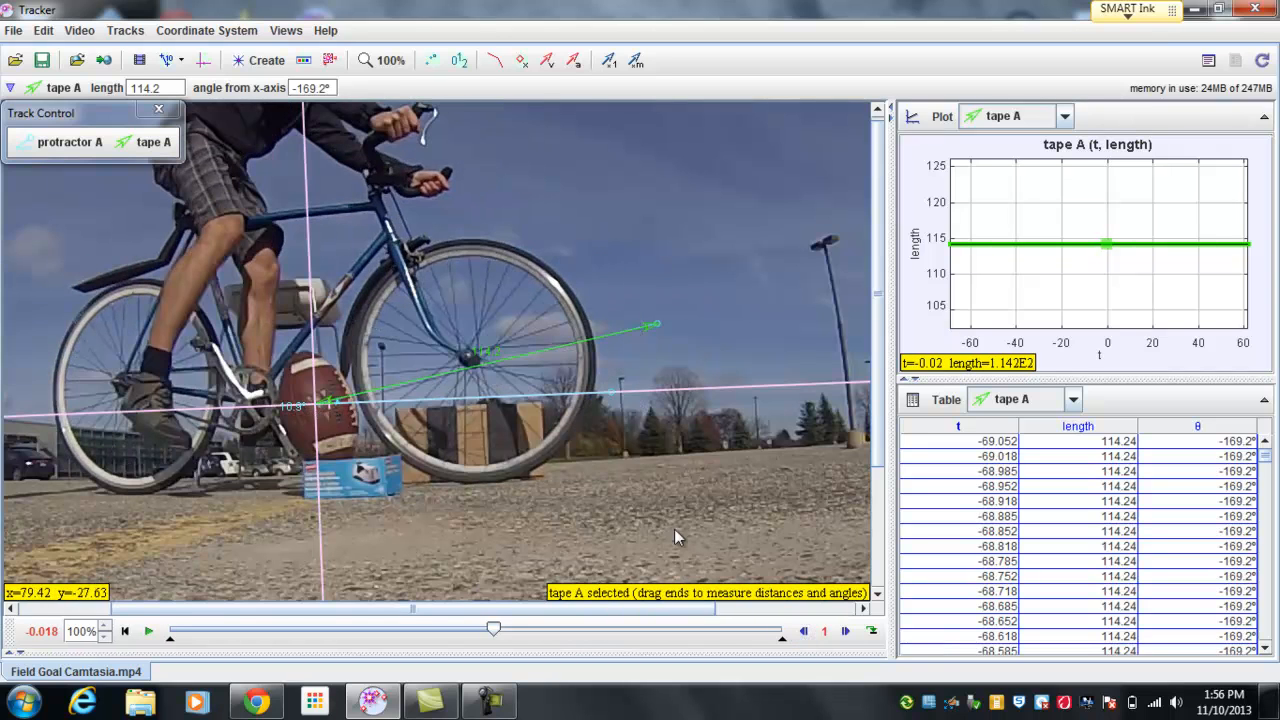
left_click(845, 632)
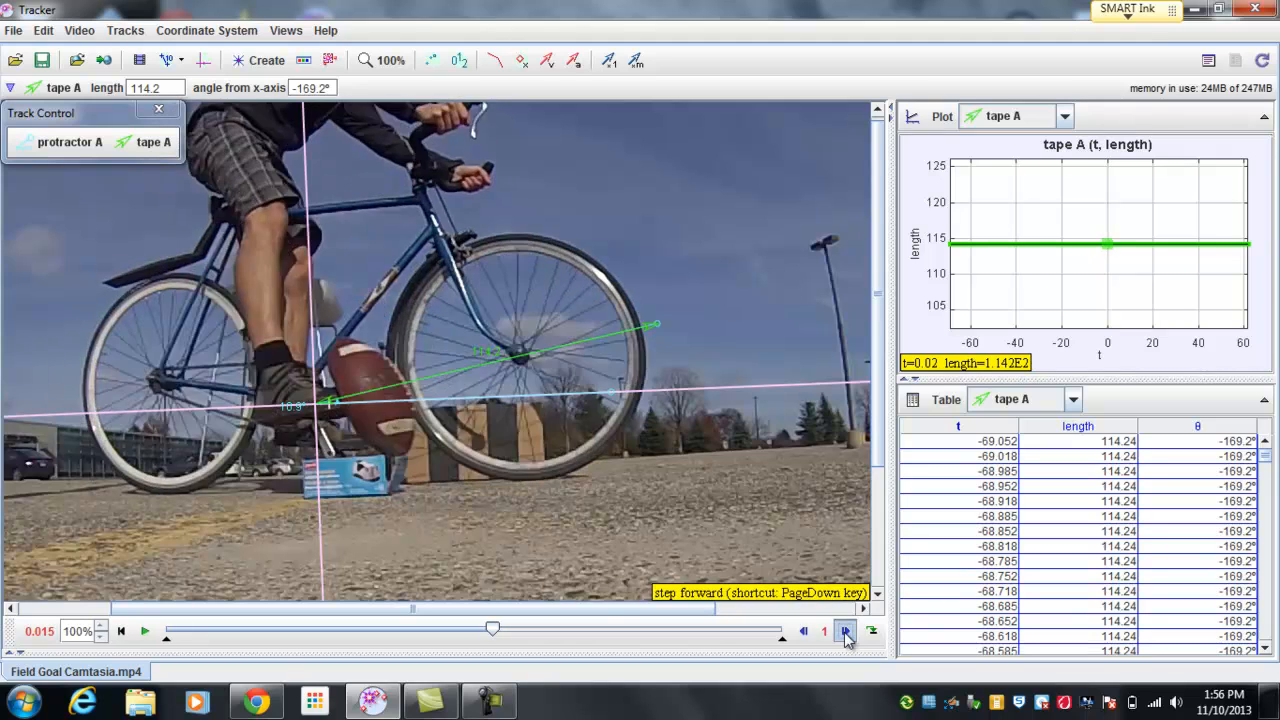
left_click(845, 632)
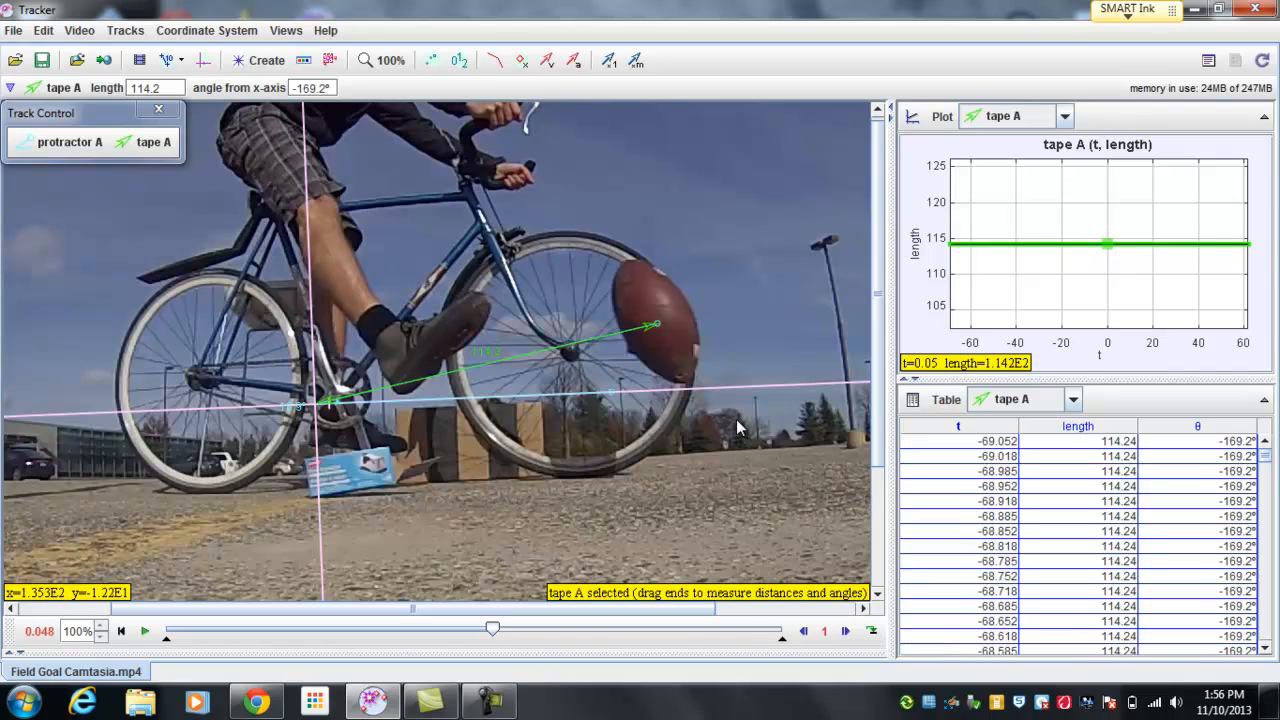
Step: Review the whole video frame with the placed tape at 50% zoom and return to 100%
right_click(654, 466)
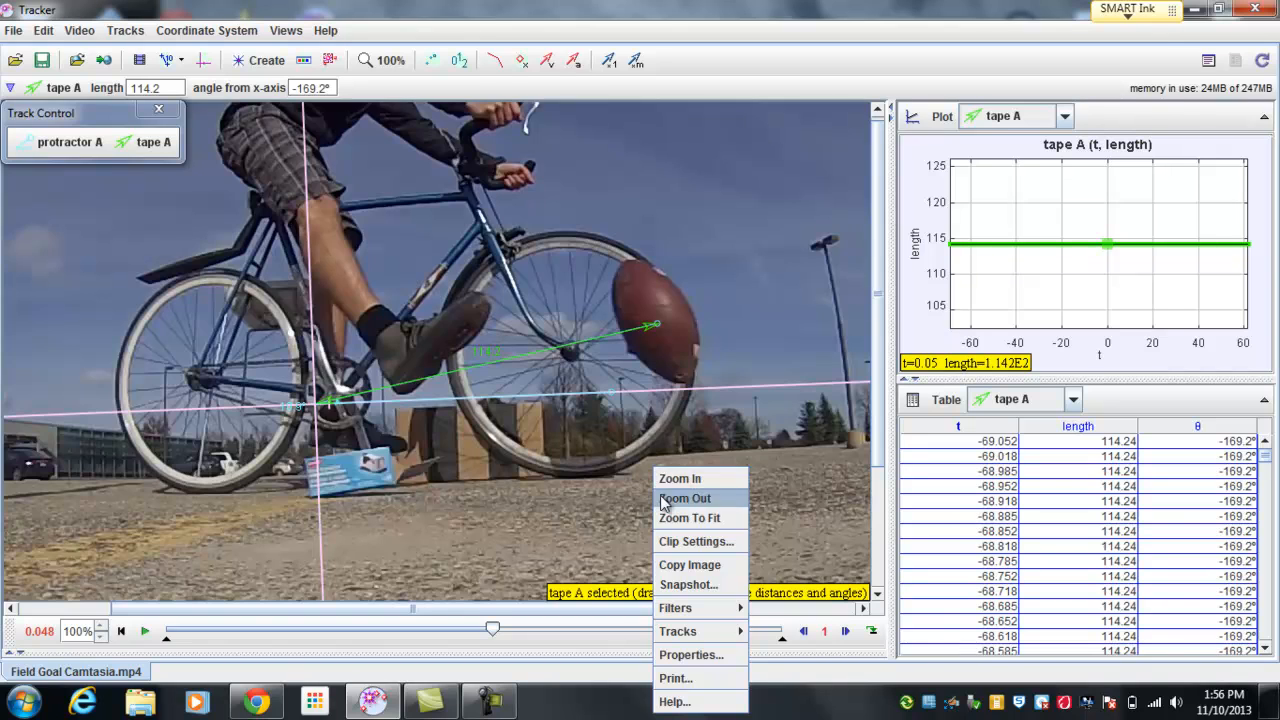
left_click(684, 498)
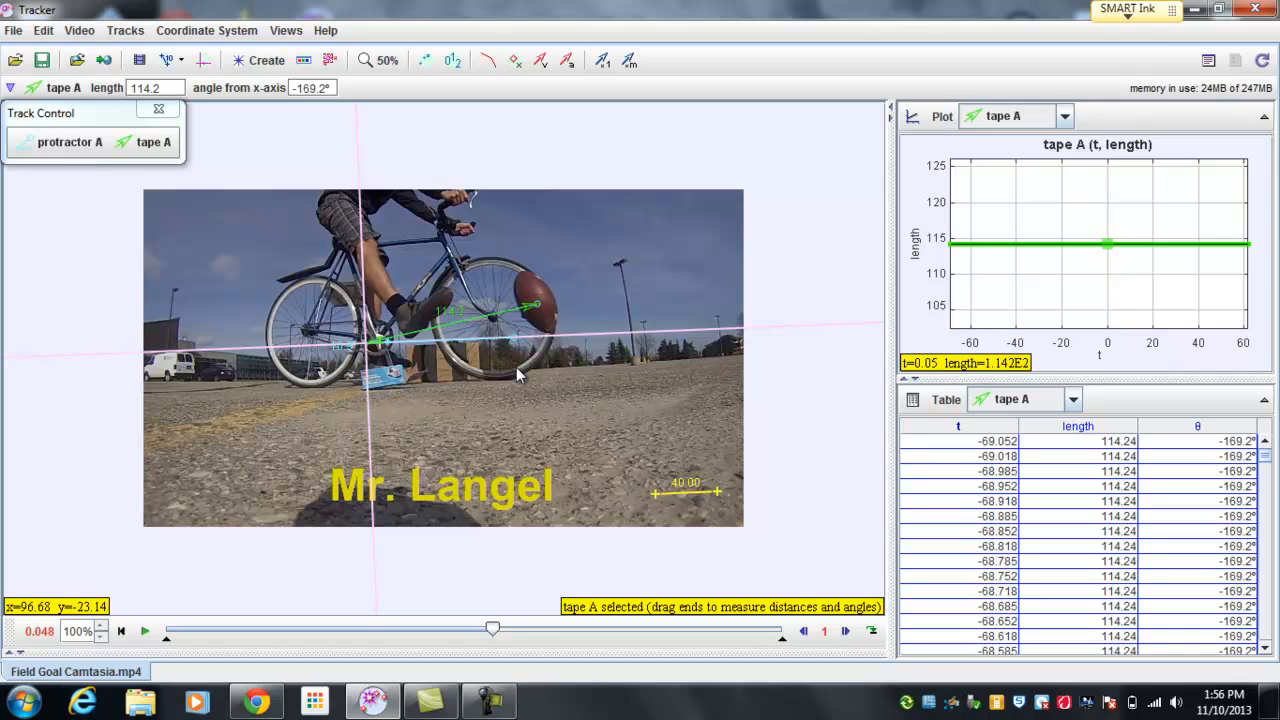
right_click(475, 380)
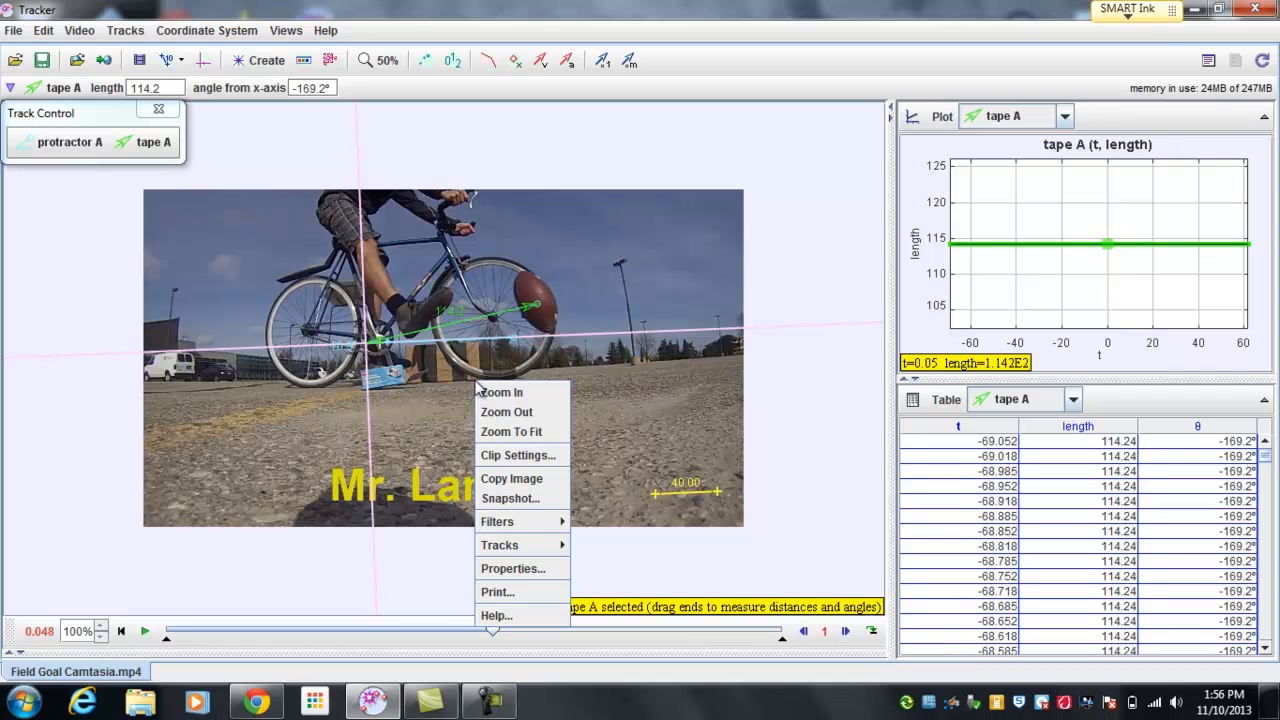
left_click(491, 392)
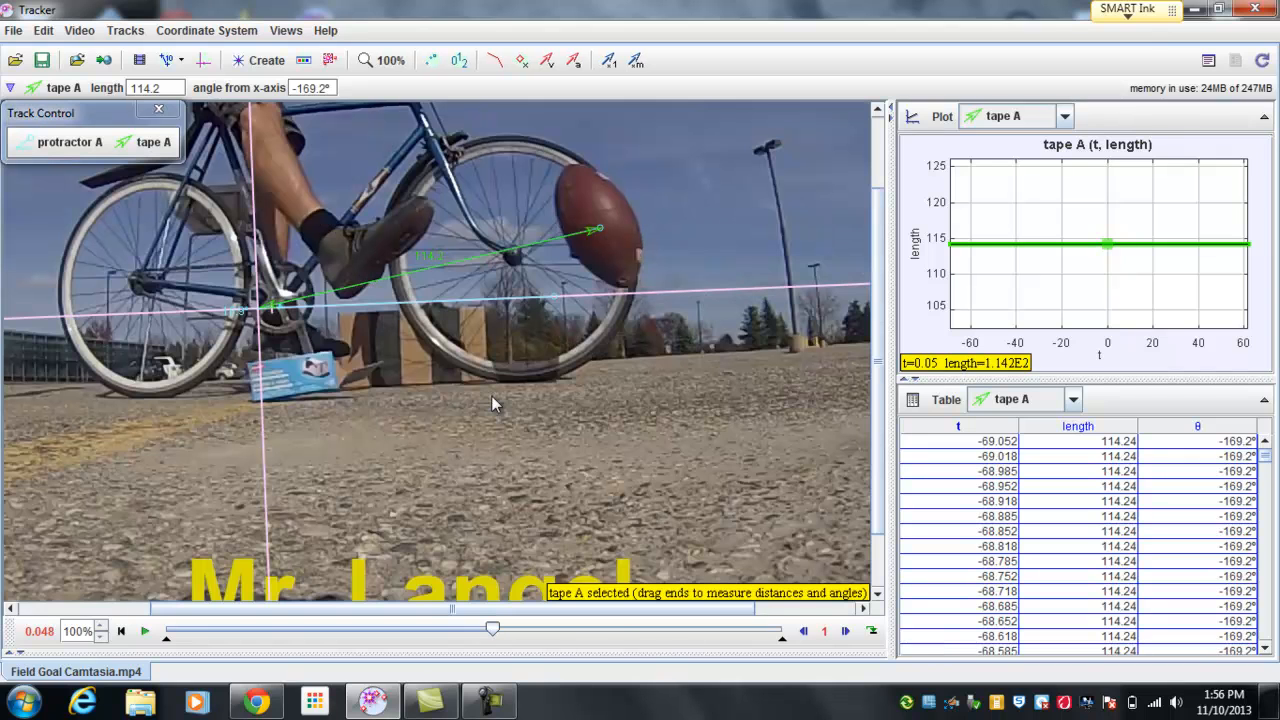
left_click_drag(431, 366, 581, 467)
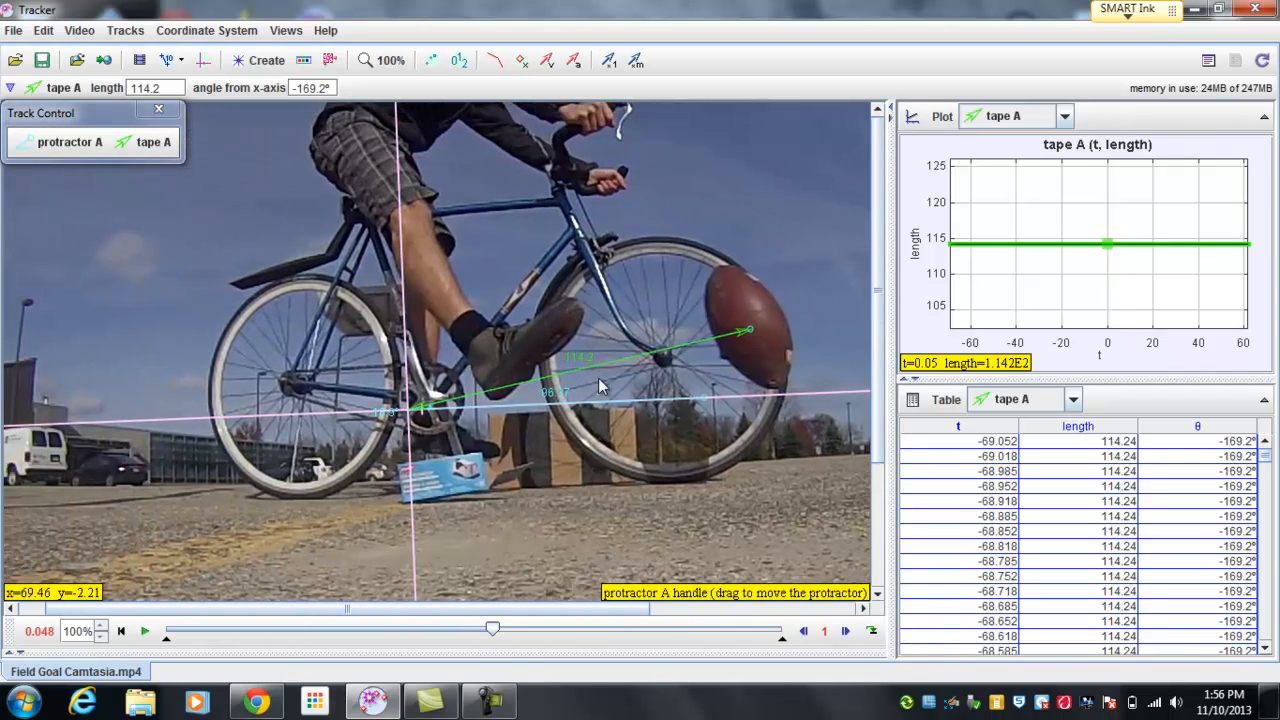